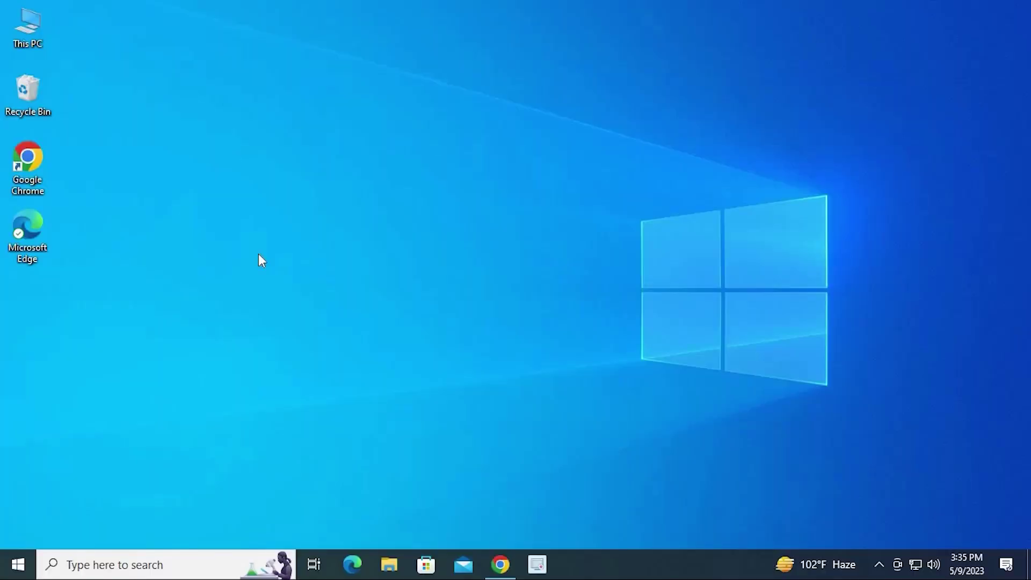
Set the default Windows mode and default app mode to Dark in the desktop's color personalization settings, and close the settings.
right_click(231, 150)
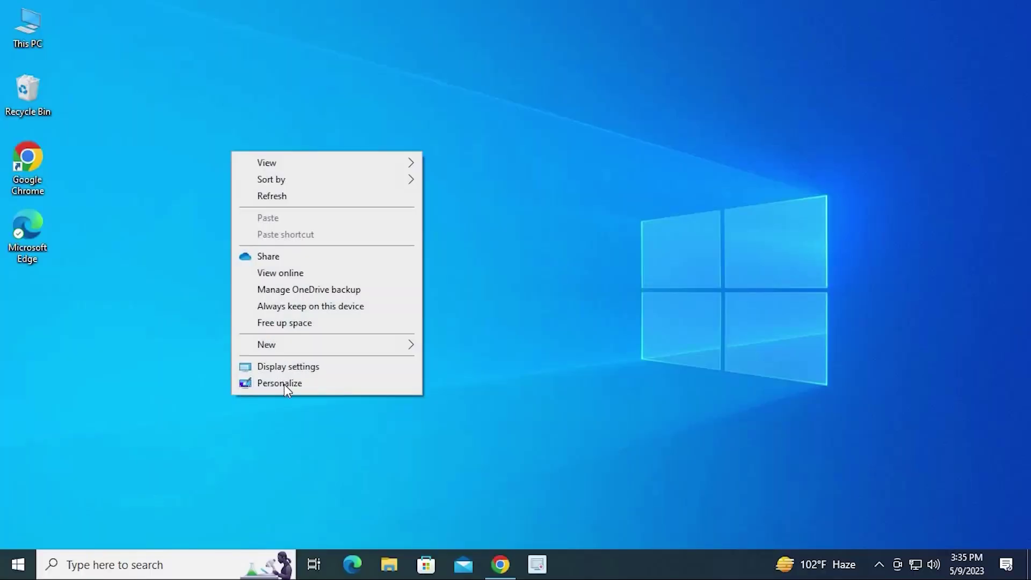
left_click(285, 383)
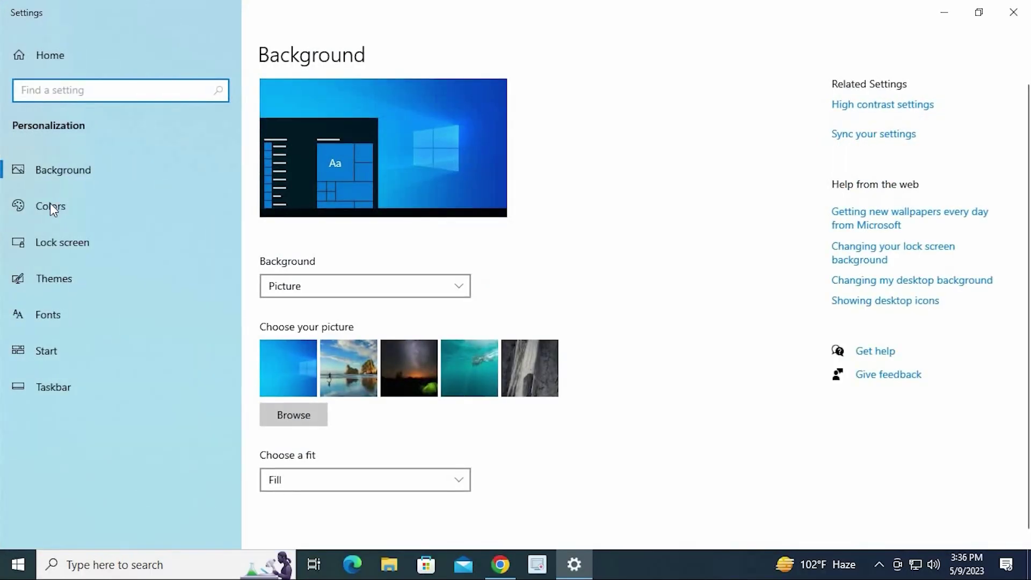
left_click(72, 204)
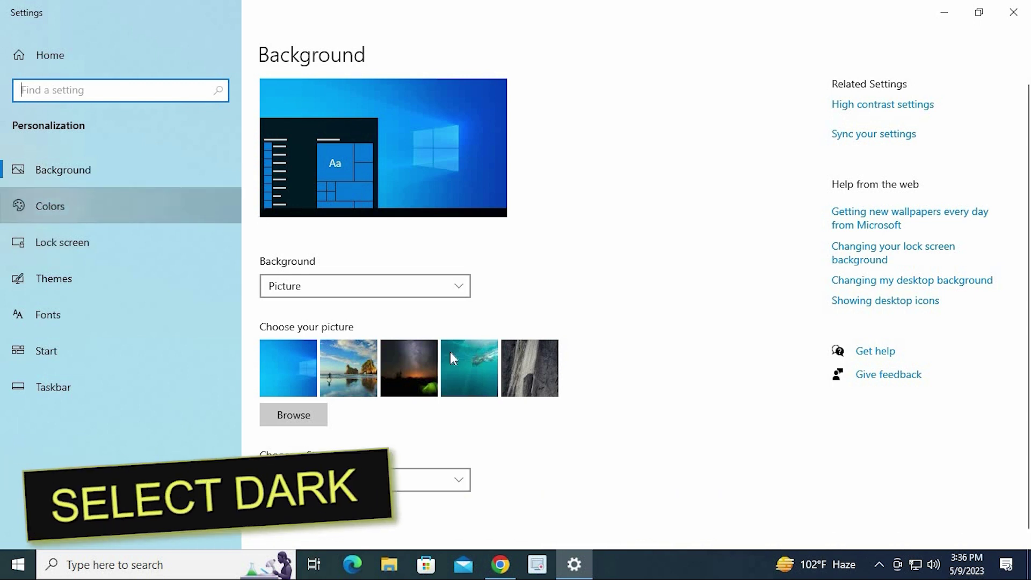
scroll(453, 363, "down", 3)
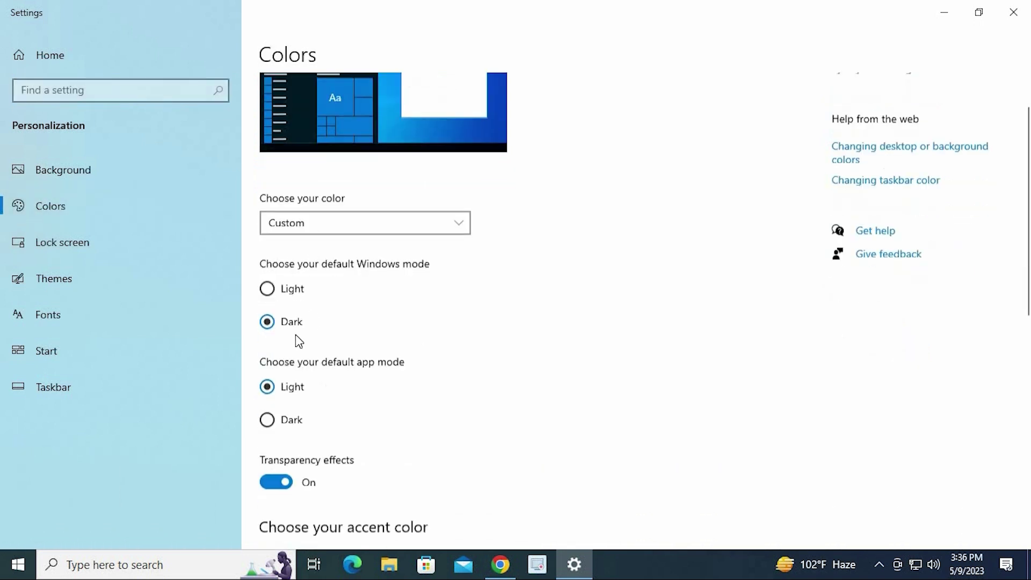
left_click(267, 321)
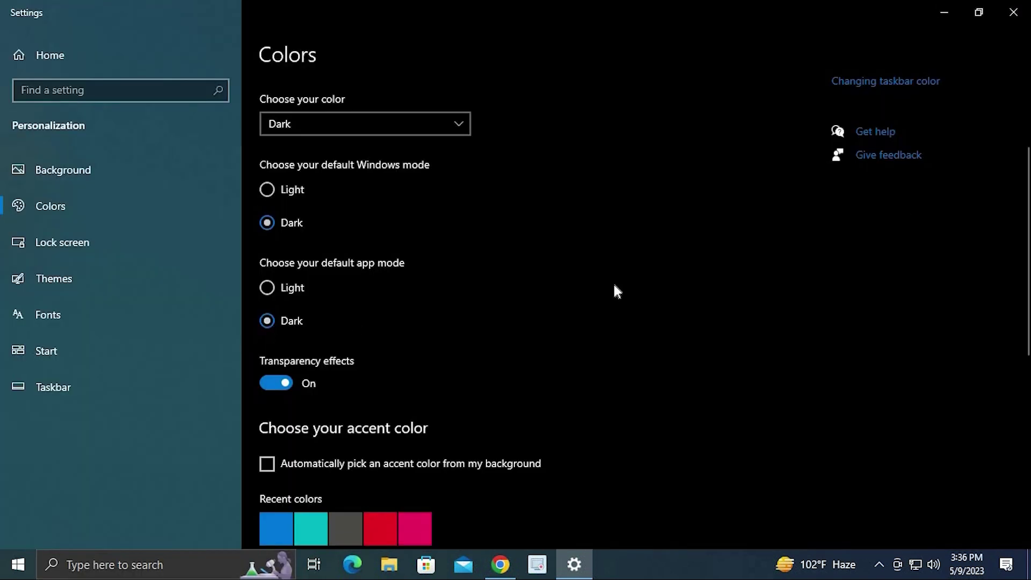
key("alt+F4")
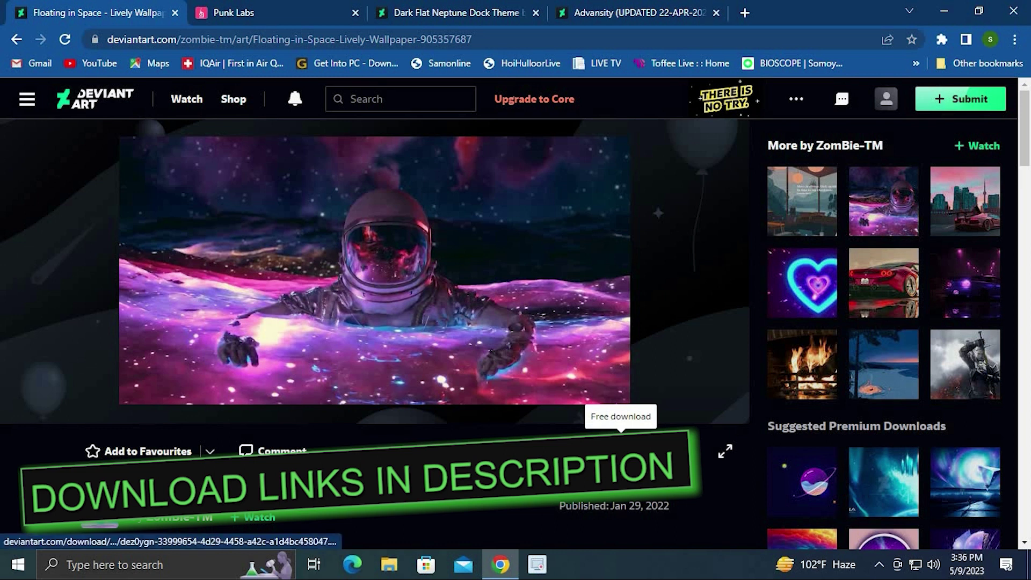
Download the free "Floating in Space - Lively Wallpaper" archive from its DeviantArt page and open the Downloads folder in File Explorer.
left_click(615, 434)
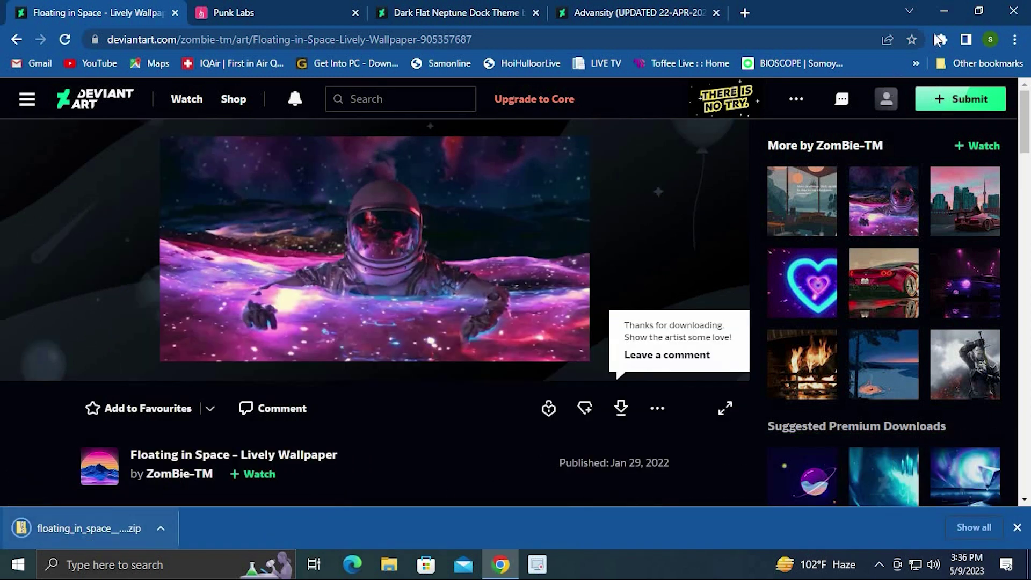
left_click(943, 12)
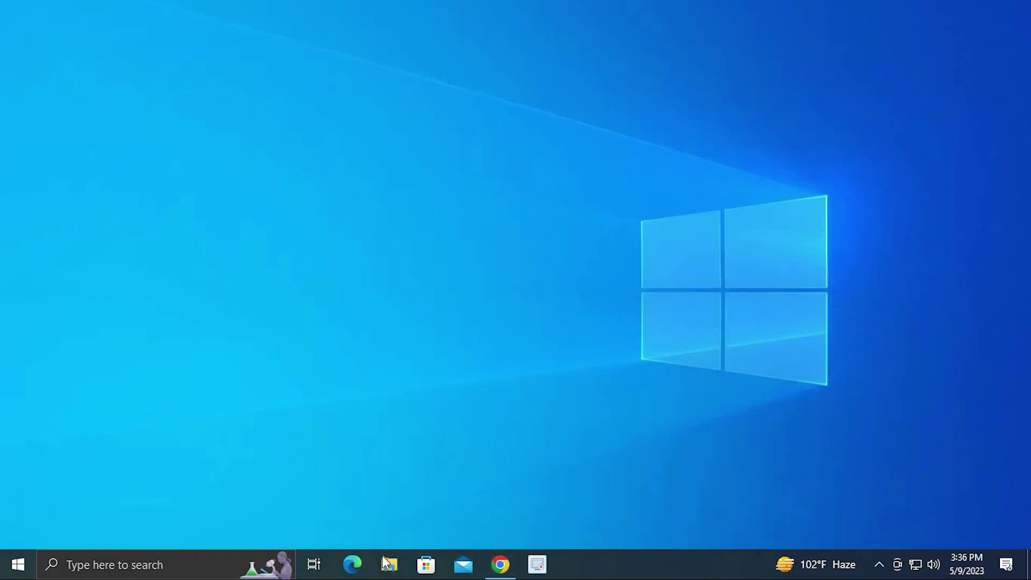
key("super+e")
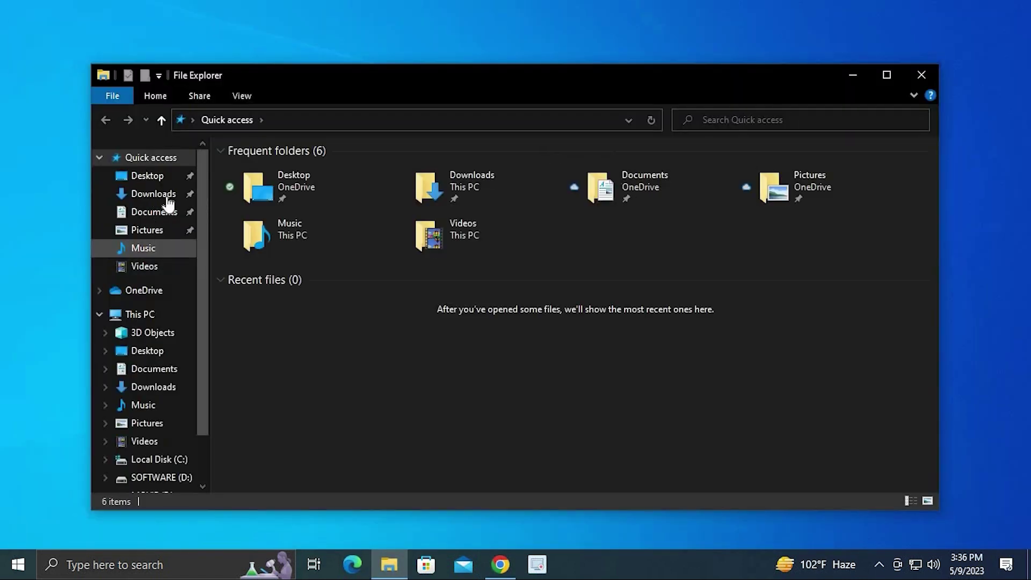
double_click(428, 187)
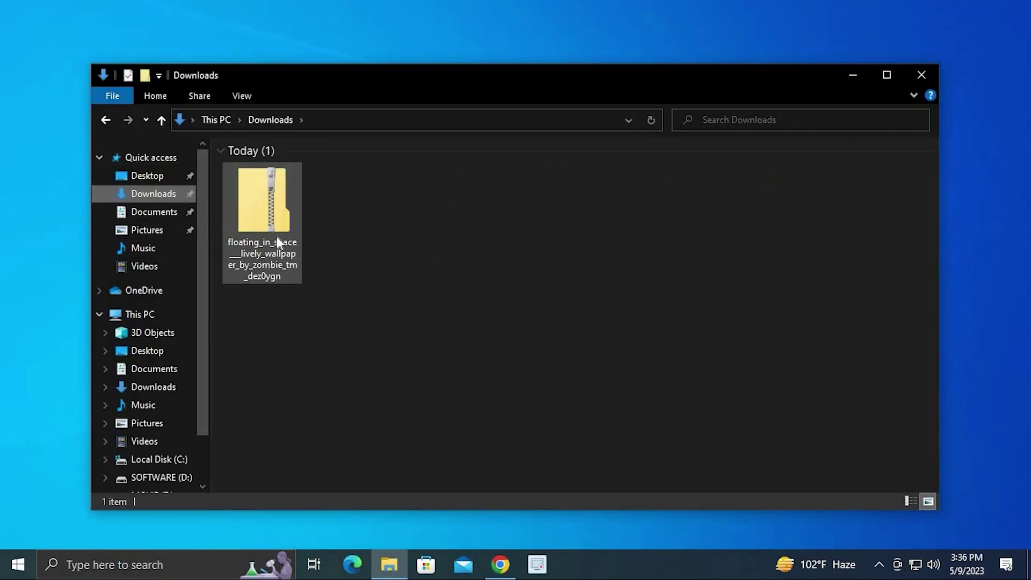
Extract the floating_in_space lively wallpaper archive with 7-Zip into its own subfolder of Downloads, using full pathnames.
left_click(274, 214)
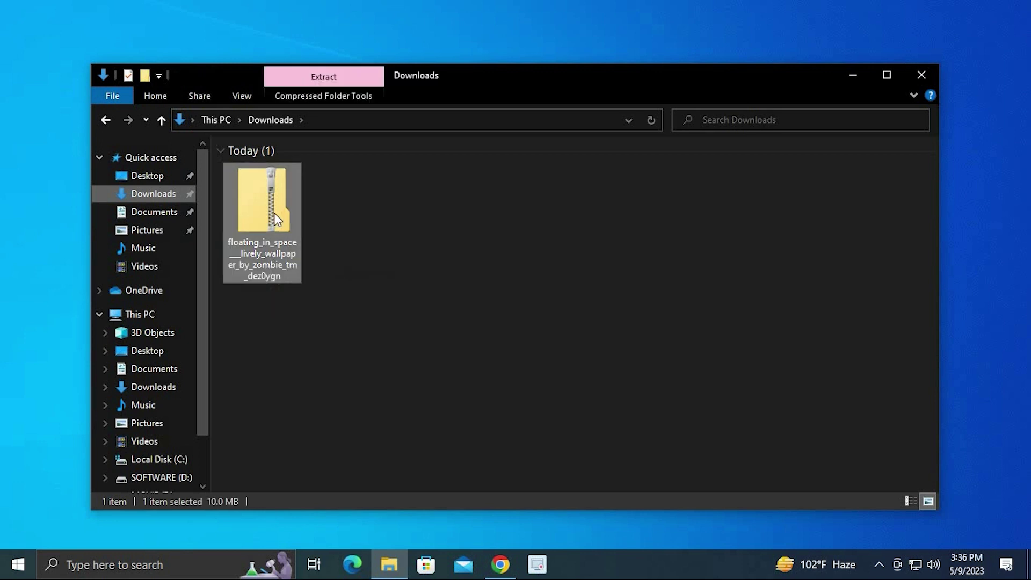
right_click(274, 213)
mouse_move(472, 282)
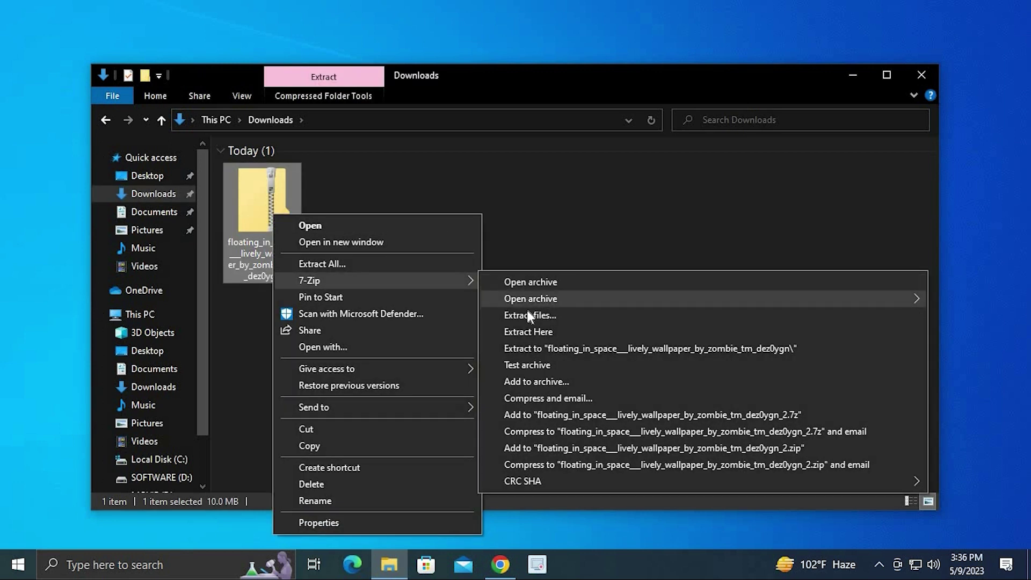
left_click(521, 315)
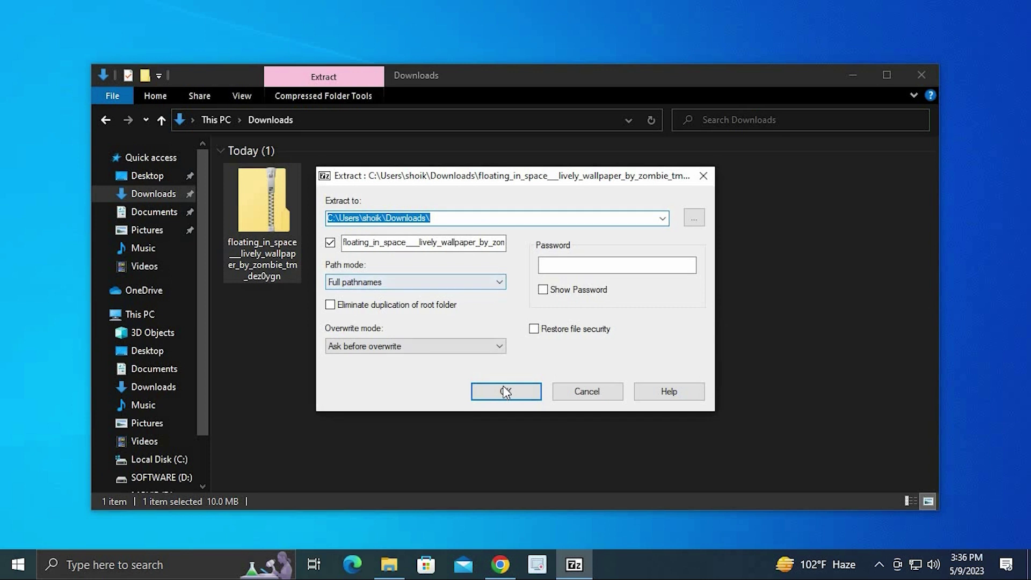
left_click(506, 391)
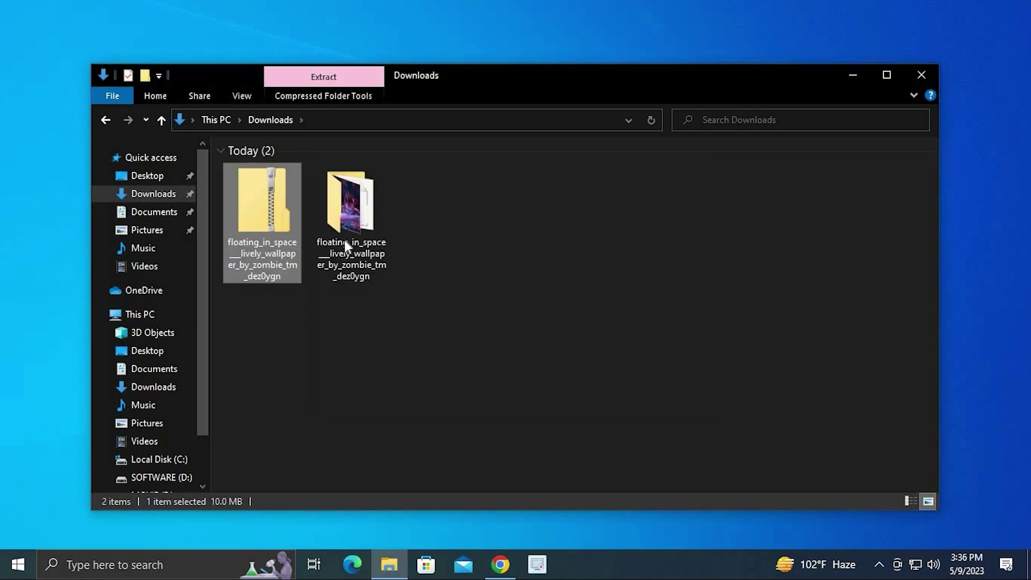
Set the 5wc5g4hf image from the extracted wallpaper folder as the desktop background and minimize File Explorer.
left_click(372, 263)
double_click(372, 262)
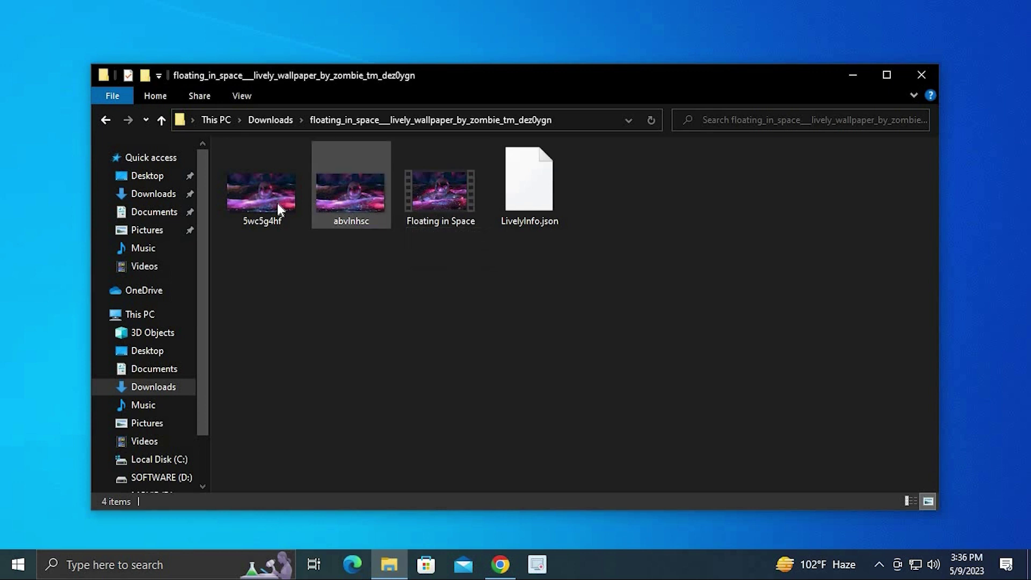
mouse_move(296, 217)
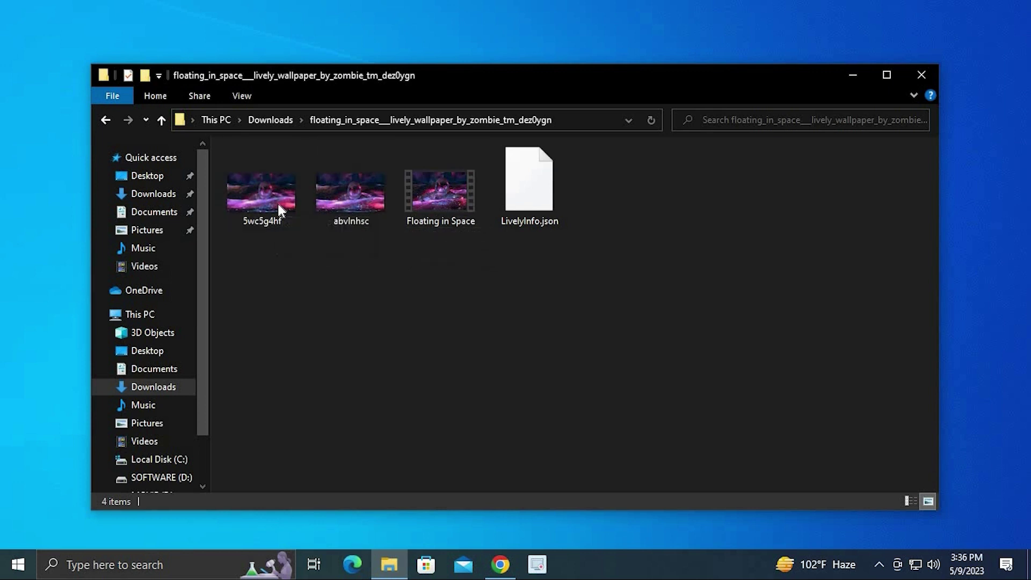
right_click(277, 199)
left_click(336, 183)
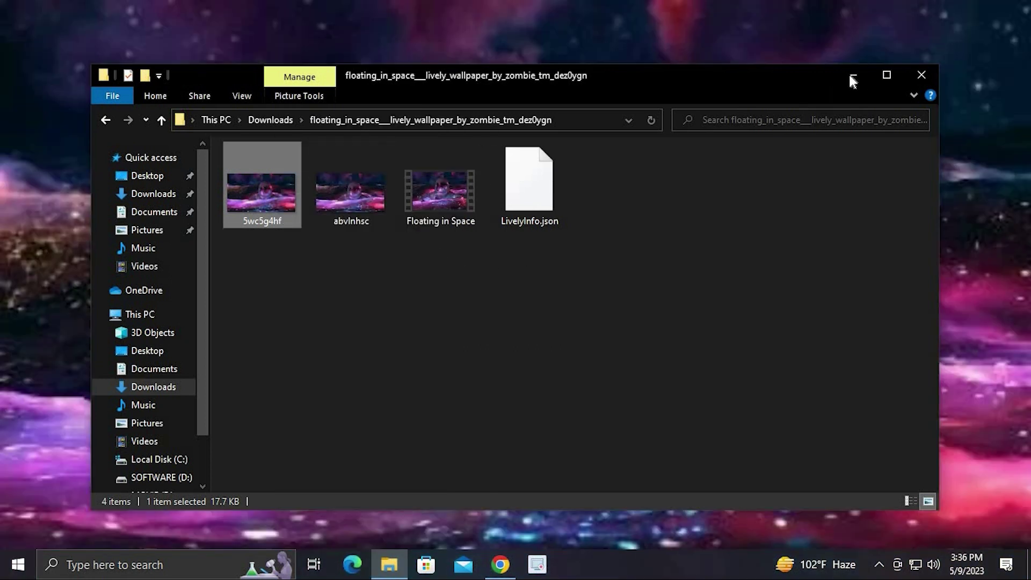
left_click(853, 77)
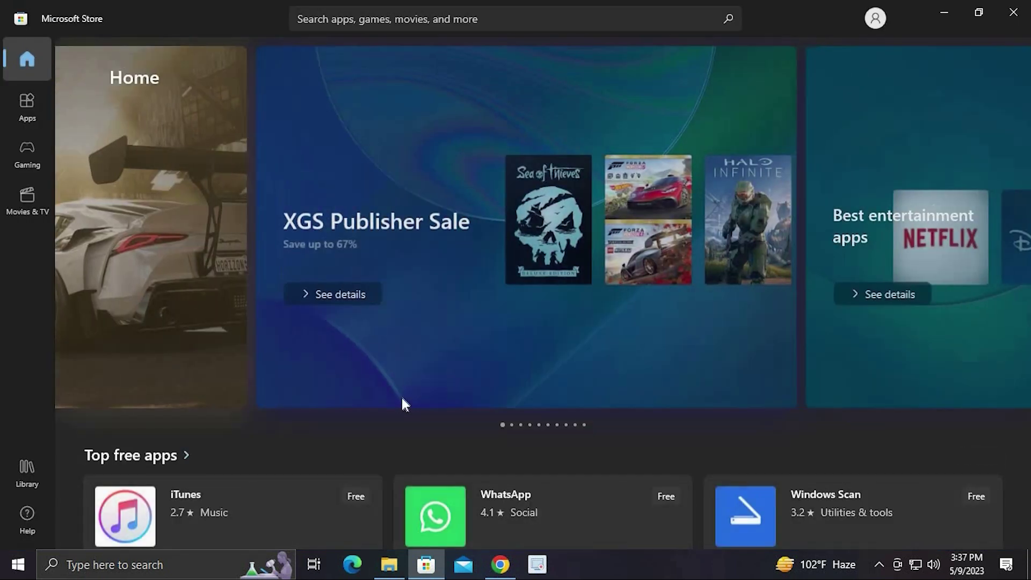
Search the Microsoft Store for "live" and choose the Lively Wallpaper app.
left_click(490, 21)
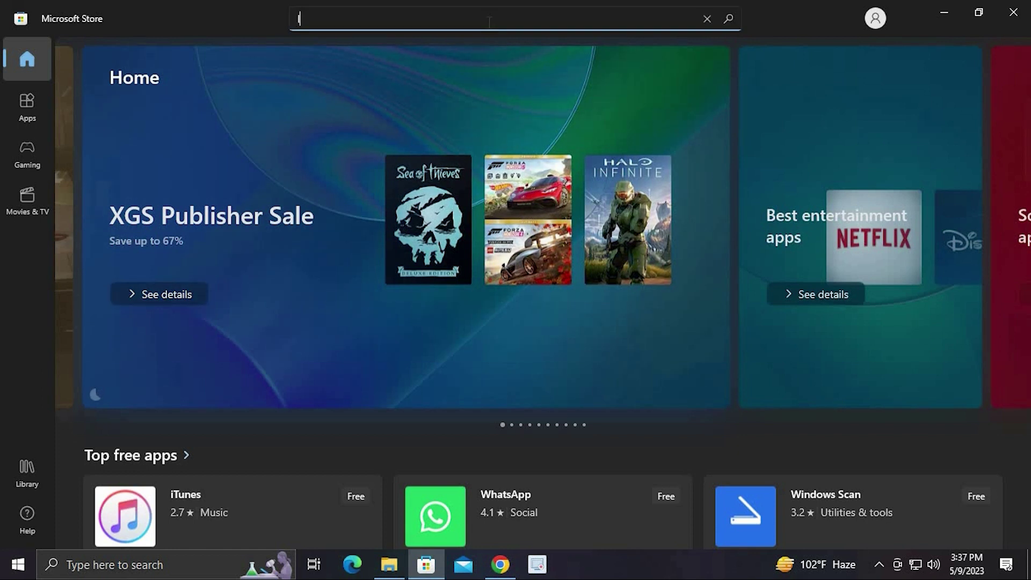
type("li")
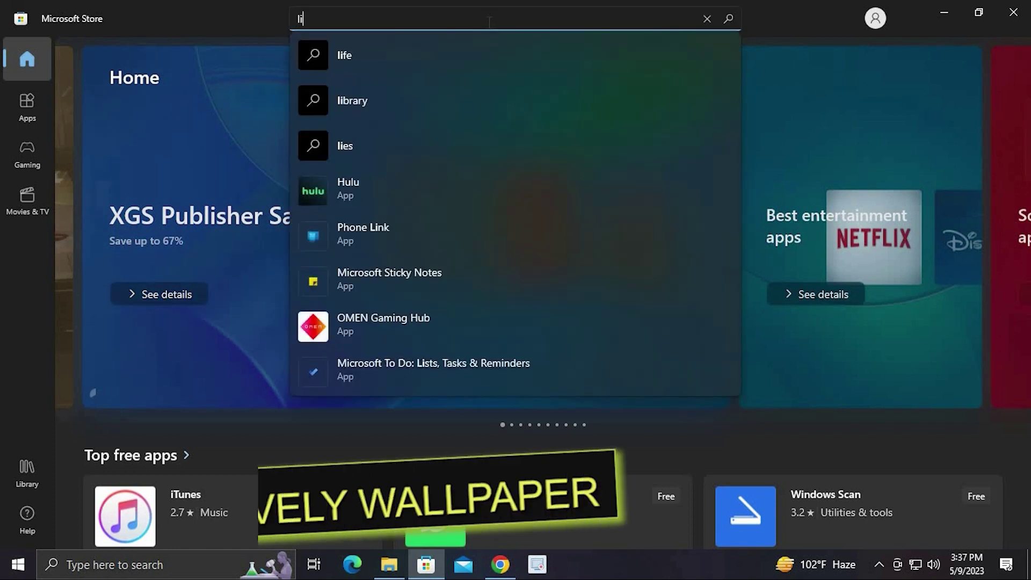
type("ve")
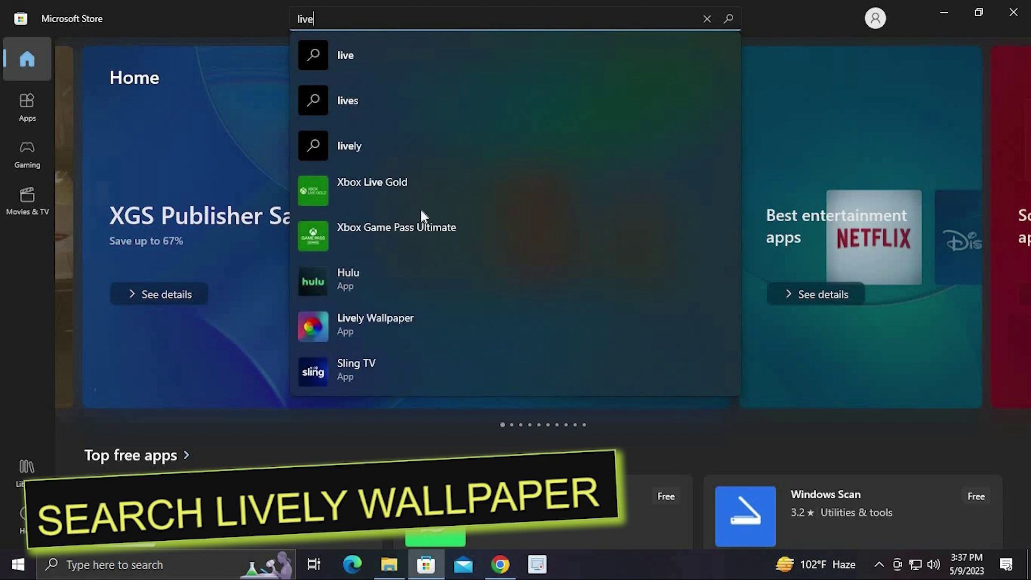
left_click(407, 324)
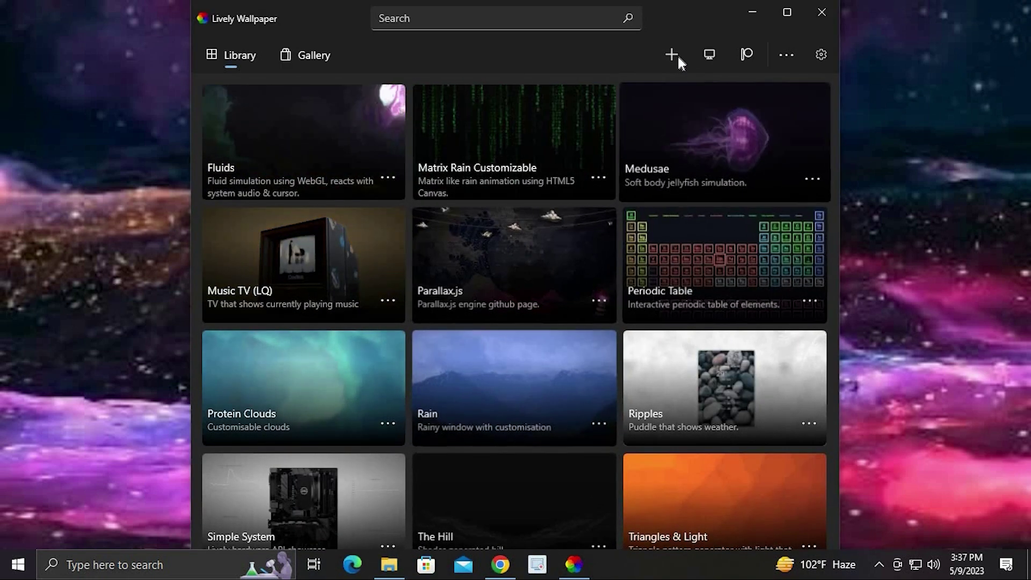
Add the Floating in Space video from the extracted folder in Downloads as a Lively wallpaper, and minimize the app.
left_click(675, 56)
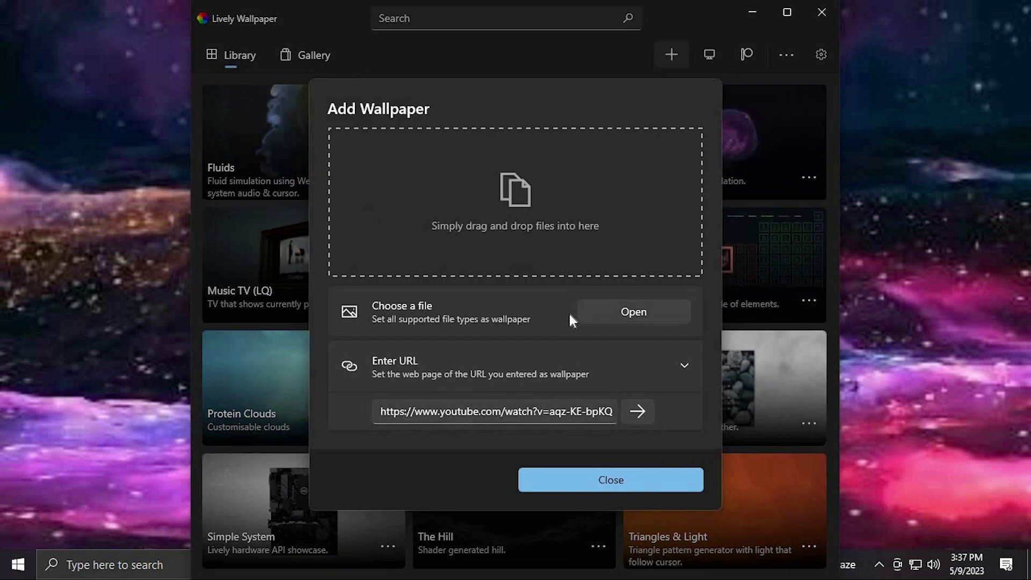
left_click(634, 313)
left_click(633, 314)
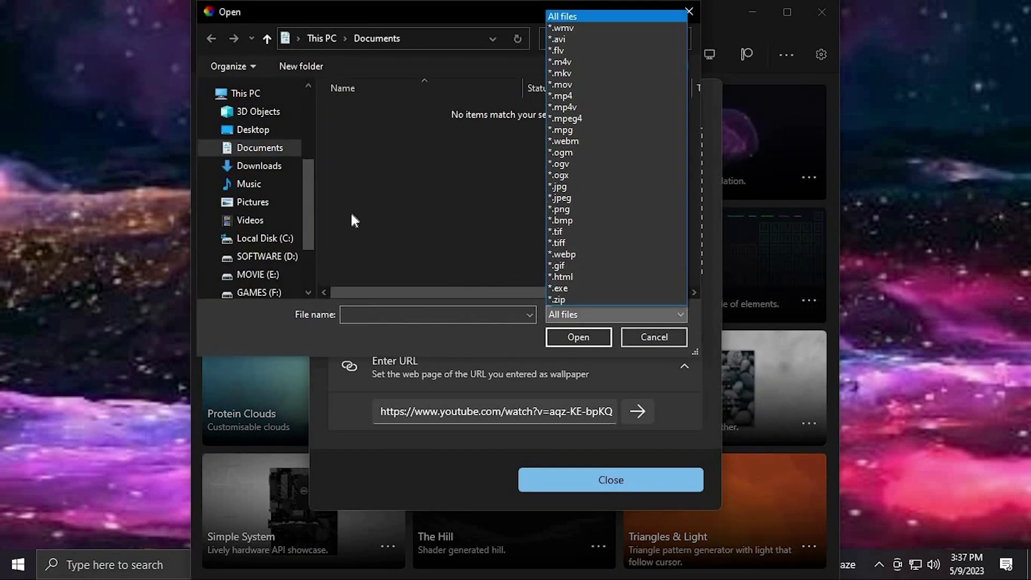
left_click(249, 164)
left_click(250, 165)
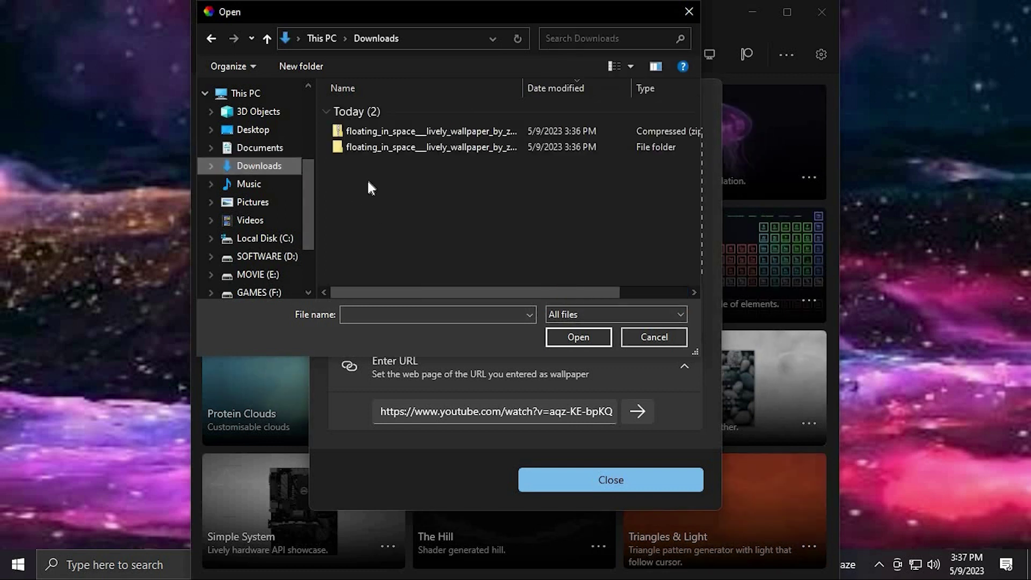
double_click(369, 145)
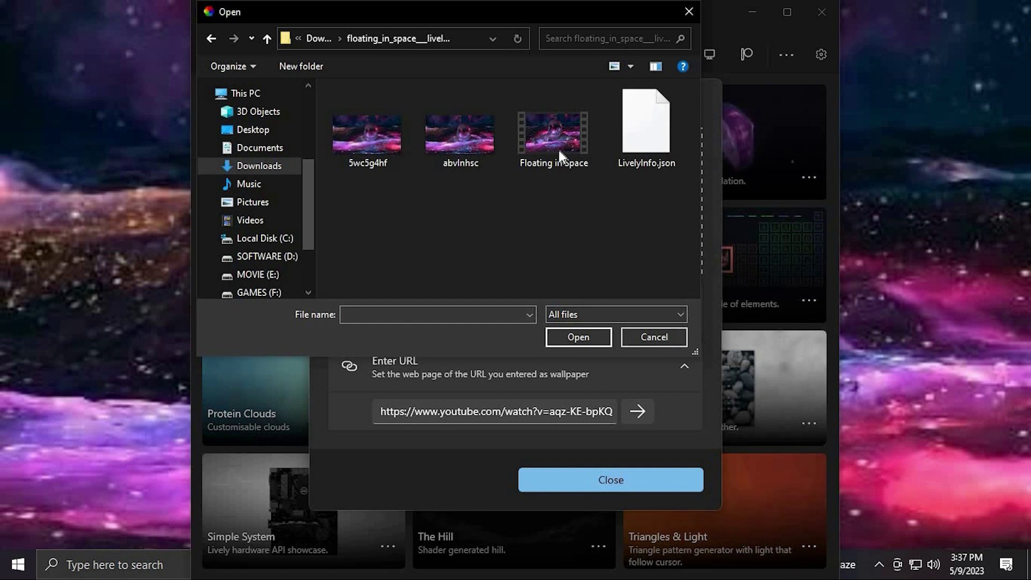
left_click(556, 149)
right_click(559, 145)
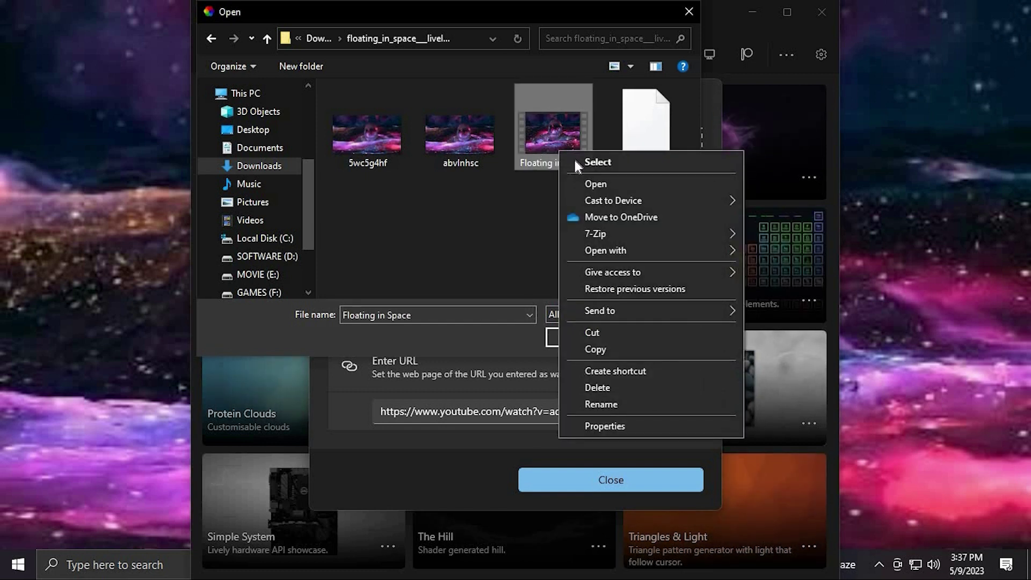
left_click(588, 162)
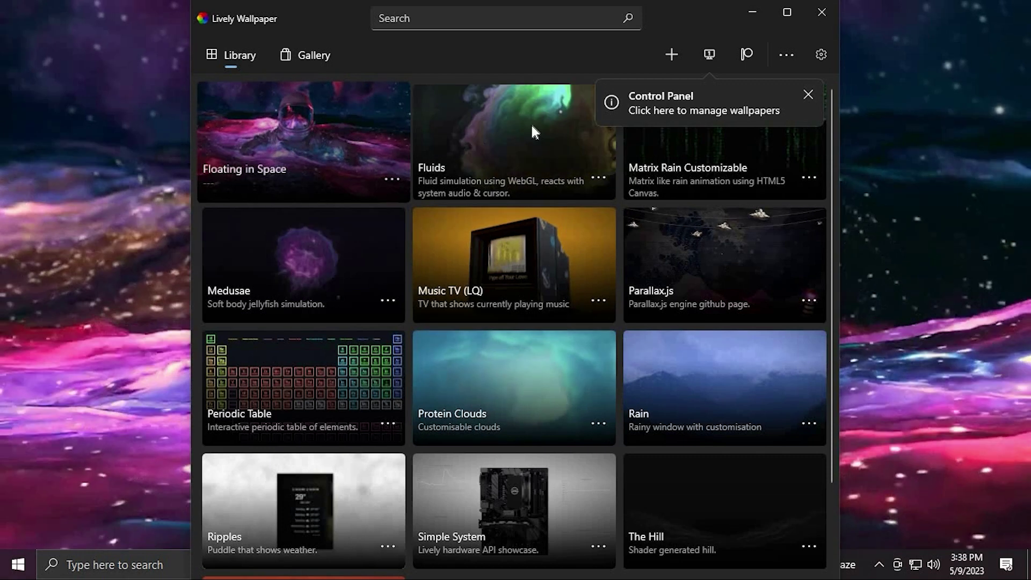
left_click(754, 15)
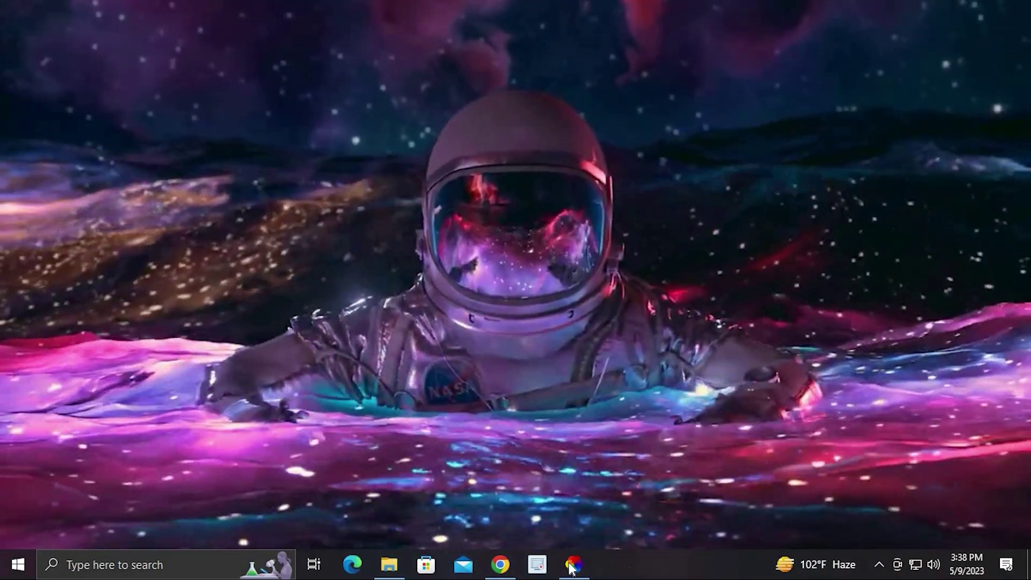
Set the Taskbar Theme to Clear in Lively Wallpaper's System settings.
left_click(573, 564)
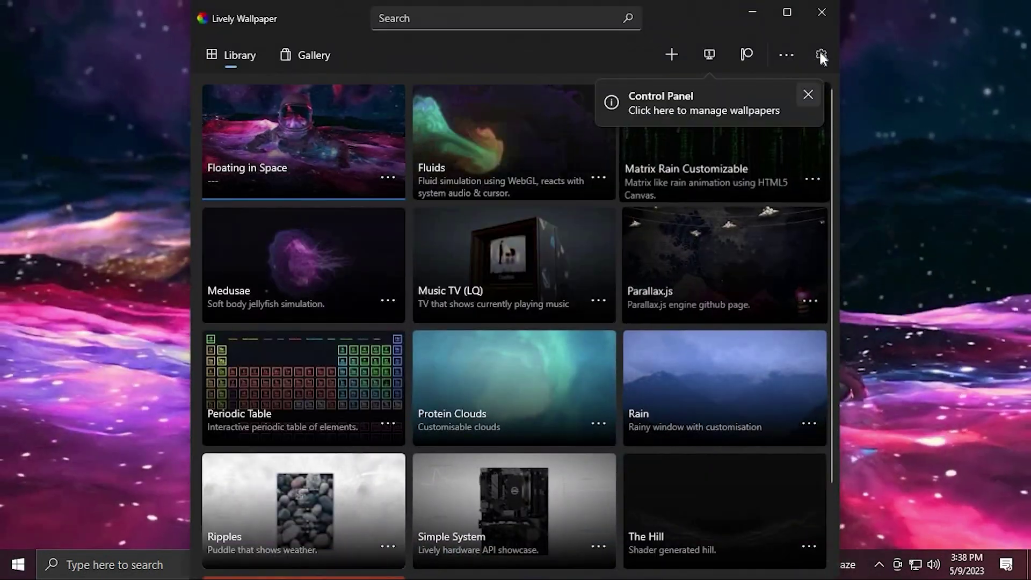
left_click(820, 54)
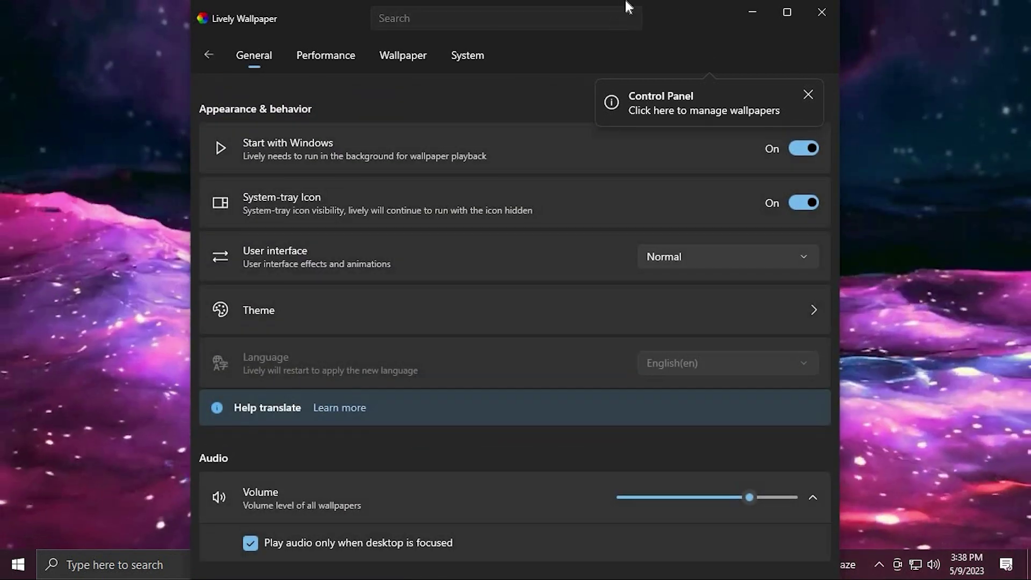
left_click_drag(700, 119, 698, 156)
left_click_drag(639, 68, 639, 15)
left_click_drag(298, 37, 409, 9)
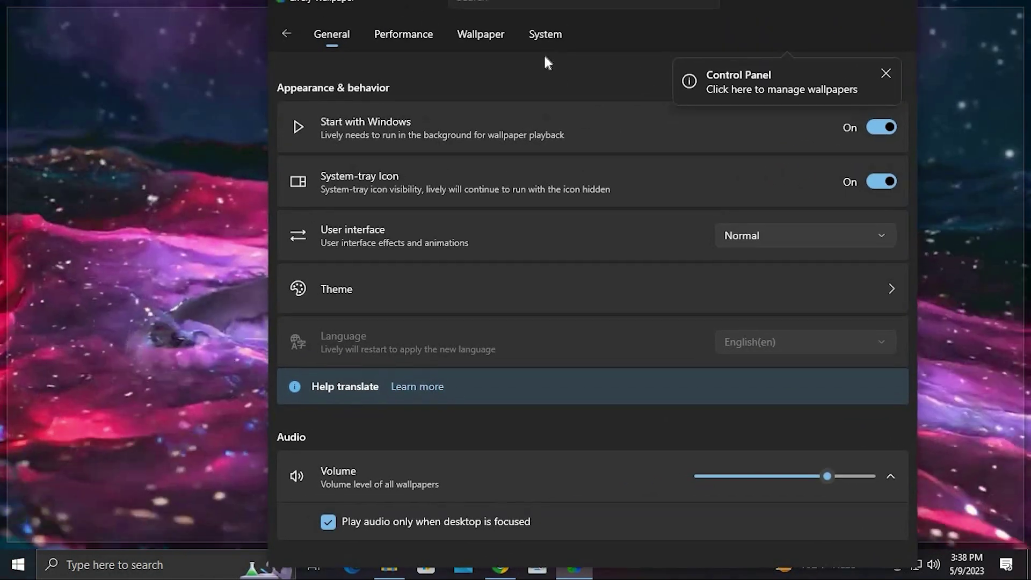
left_click(867, 2)
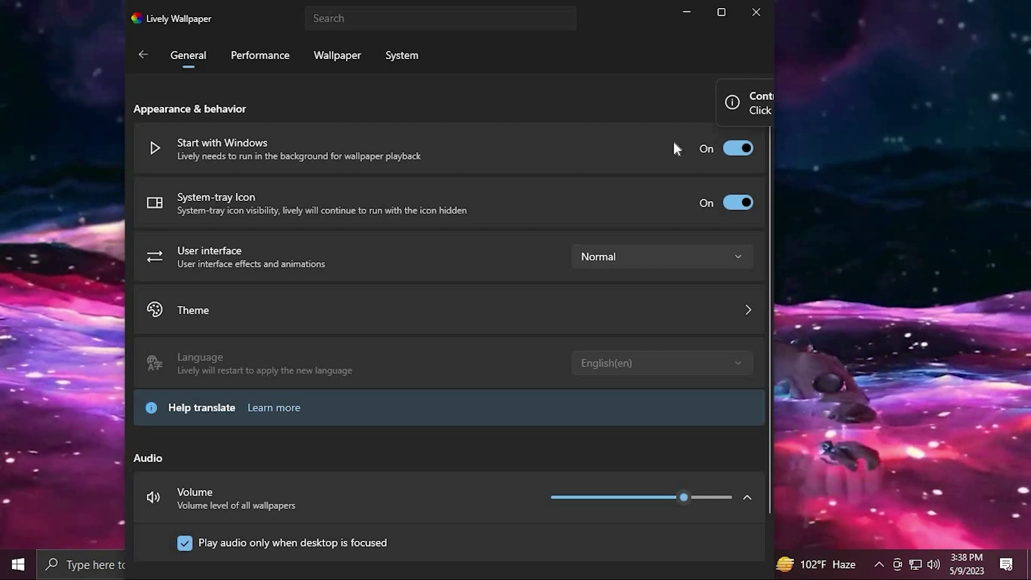
left_click(411, 53)
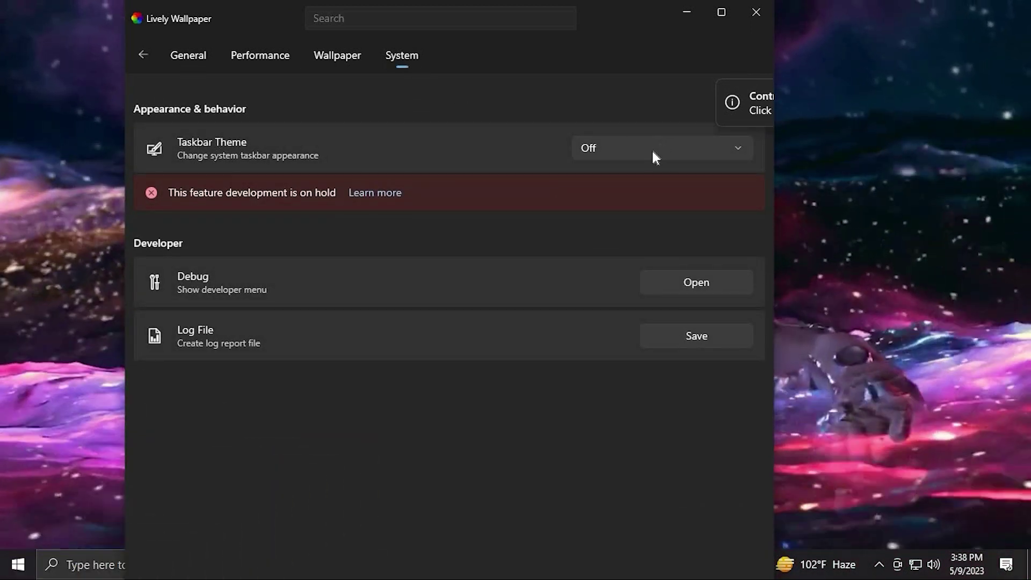
left_click(652, 150)
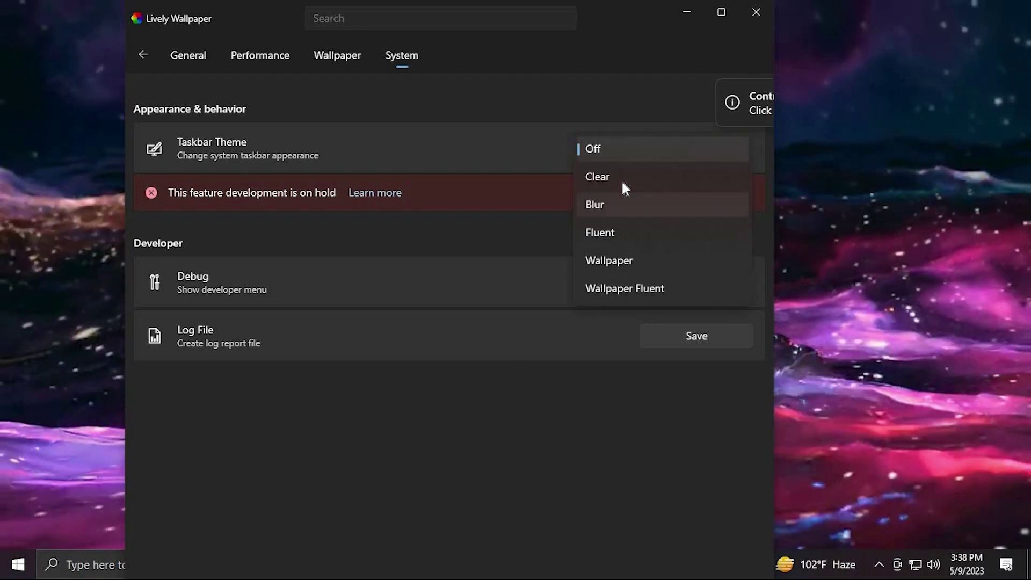
left_click(620, 180)
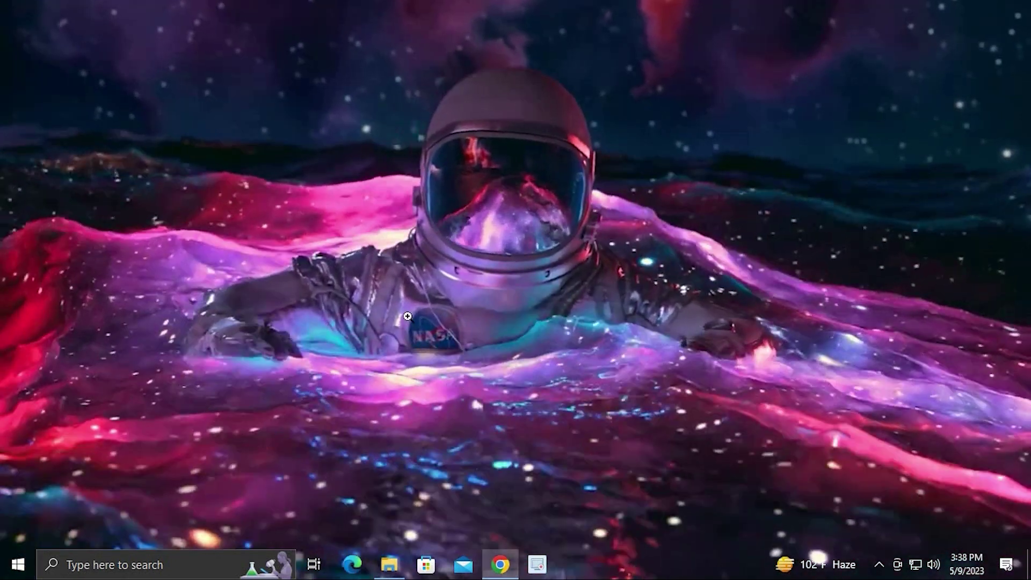
Switch to Chrome and download RocketDock from the Punk Labs site.
left_click(501, 565)
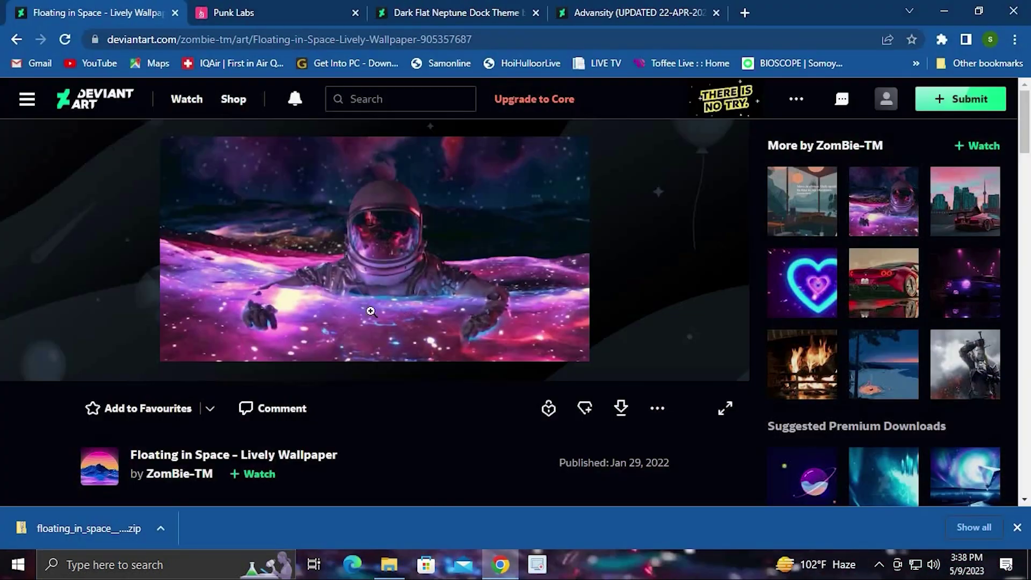
left_click(256, 3)
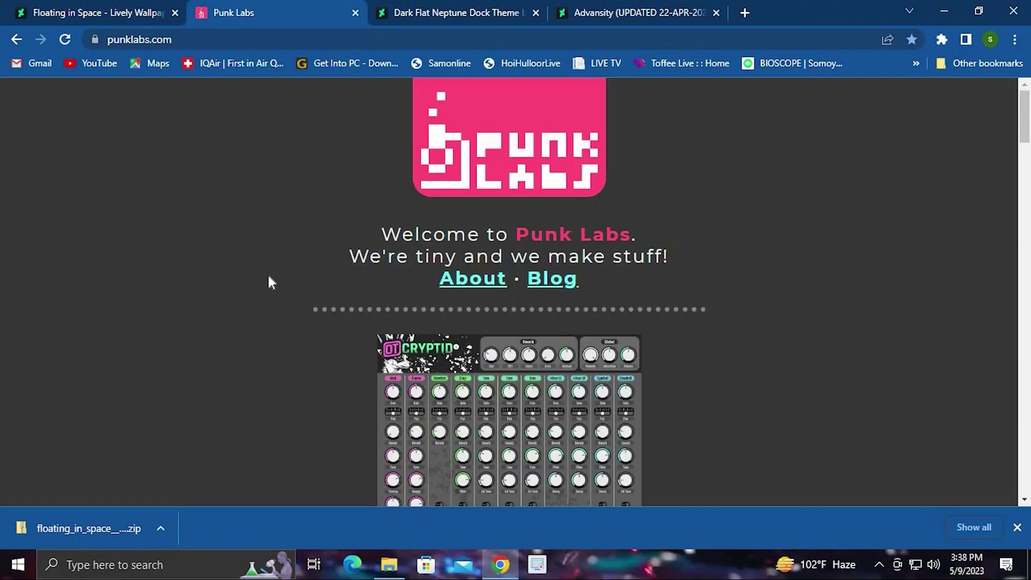
scroll(468, 315, "down", 15)
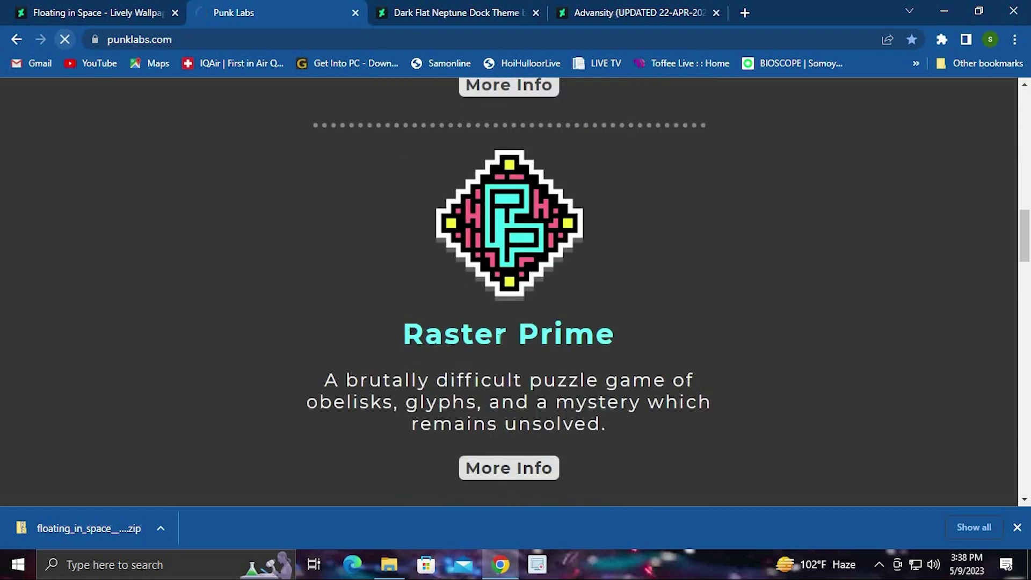
scroll(502, 375, "down", 14)
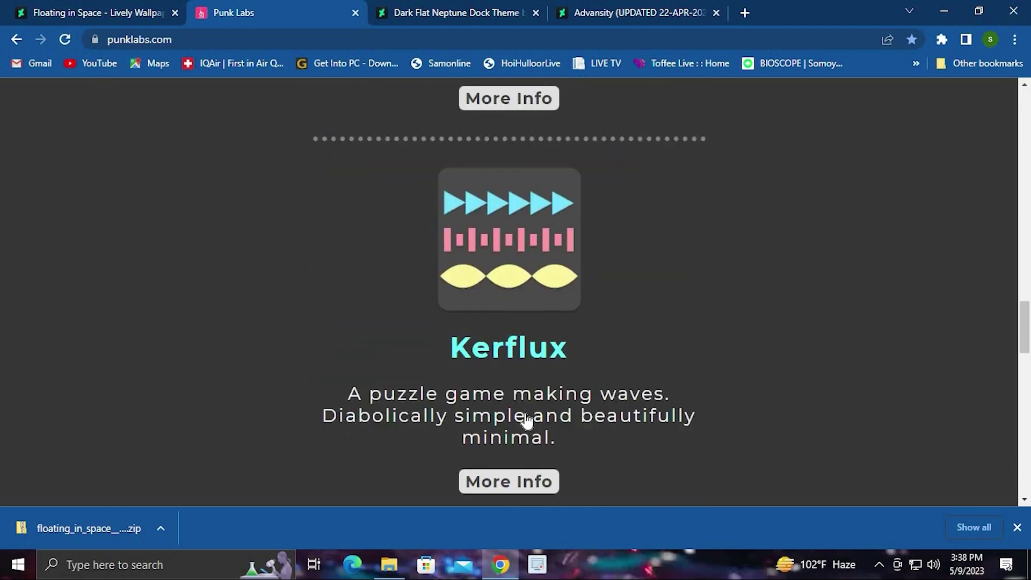
scroll(526, 421, "down", 20)
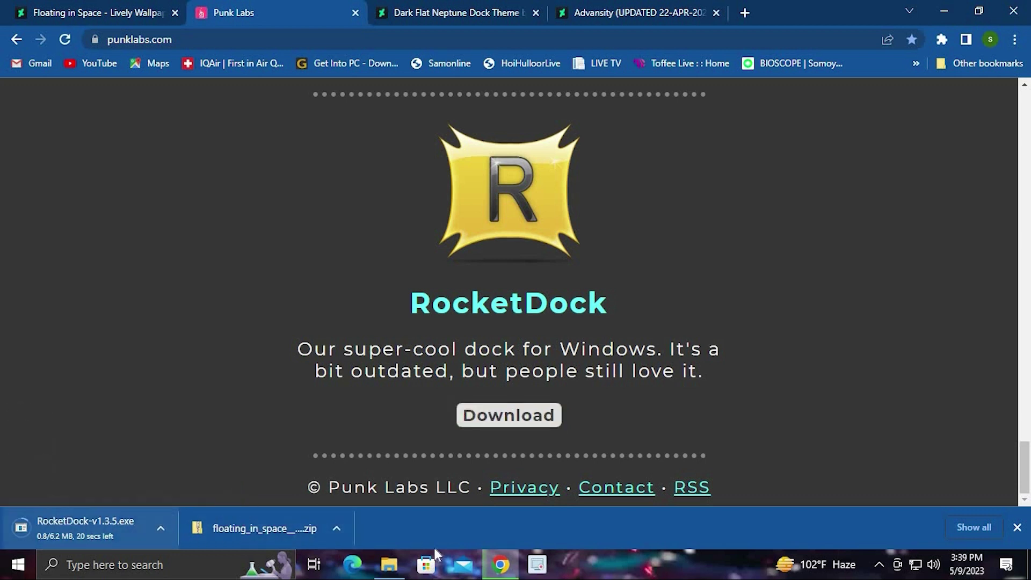
Show the Downloads folder in File Explorer and shift its window slightly upward over the browser.
mouse_move(396, 573)
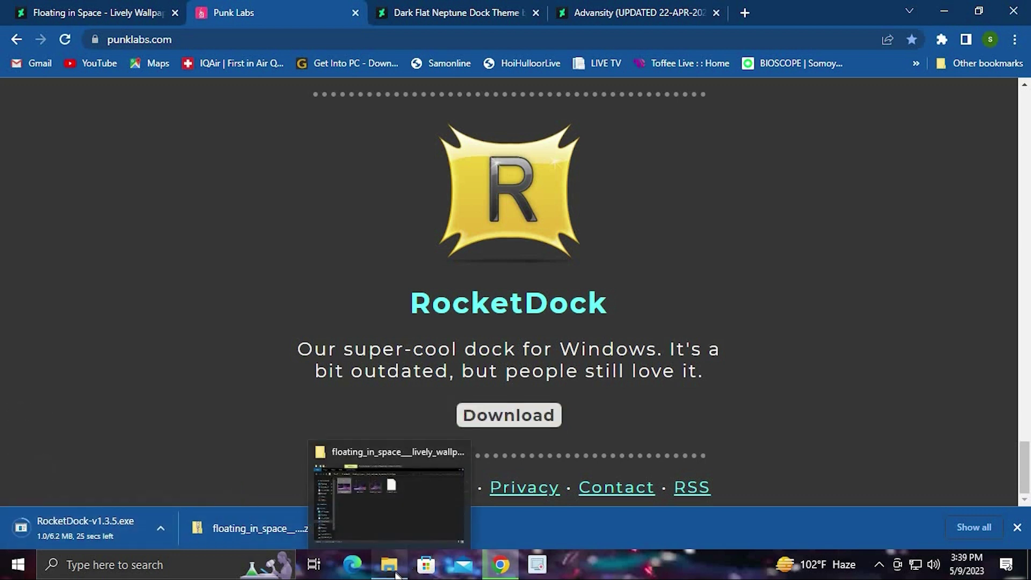
left_click(395, 496)
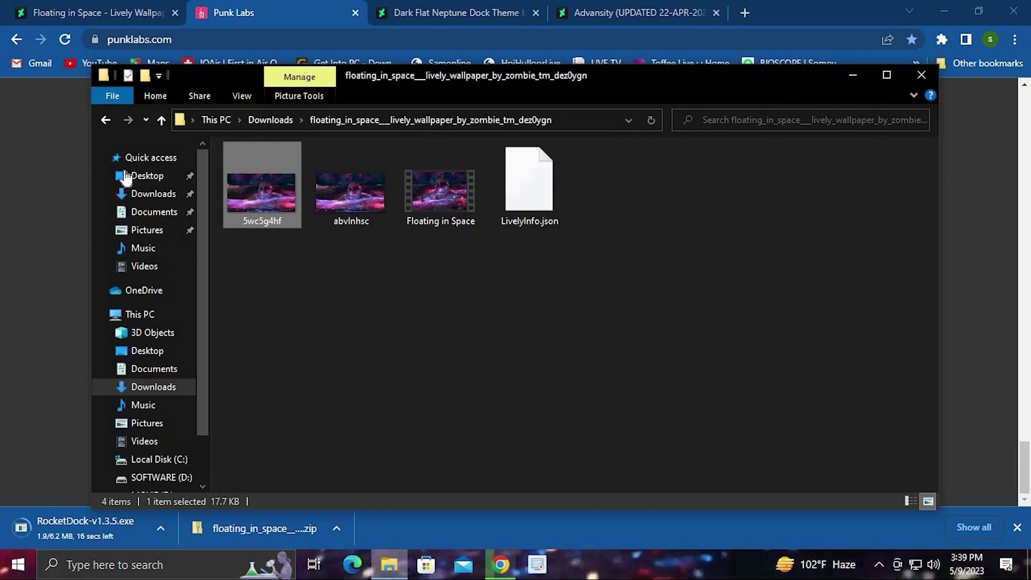
left_click(151, 194)
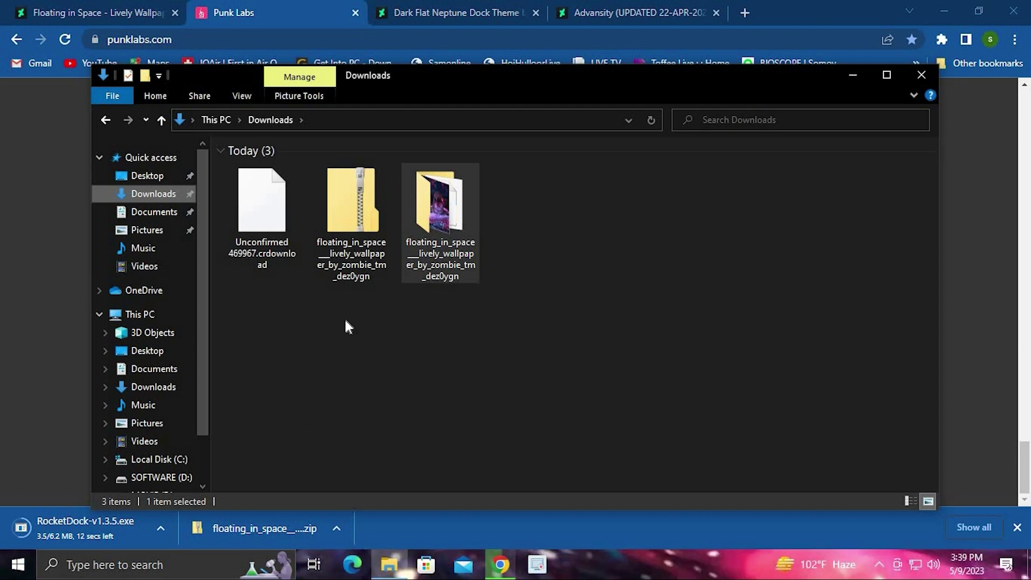
left_click_drag(493, 76, 498, 49)
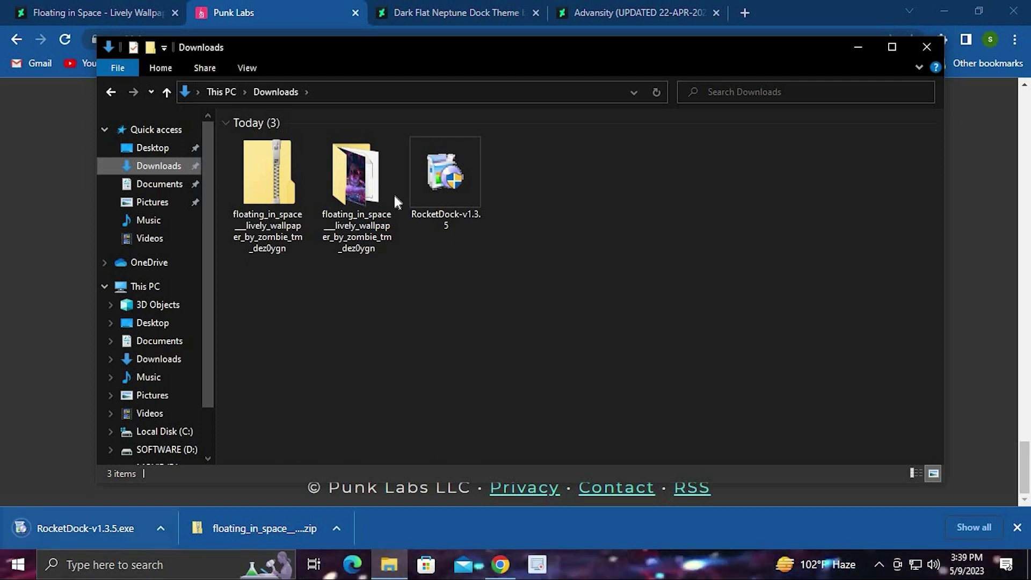
Install RocketDock-v1.3.5 from Downloads in English, accepting the license agreement and keeping C:\Program Files (x86)\RocketDock as the destination.
right_click(454, 185)
left_click(475, 208)
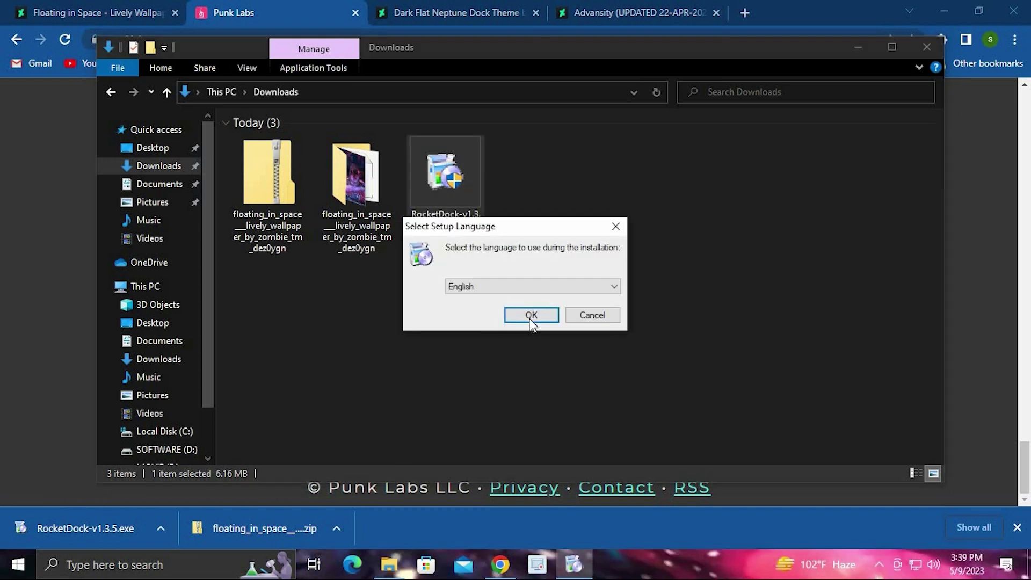
key("Return")
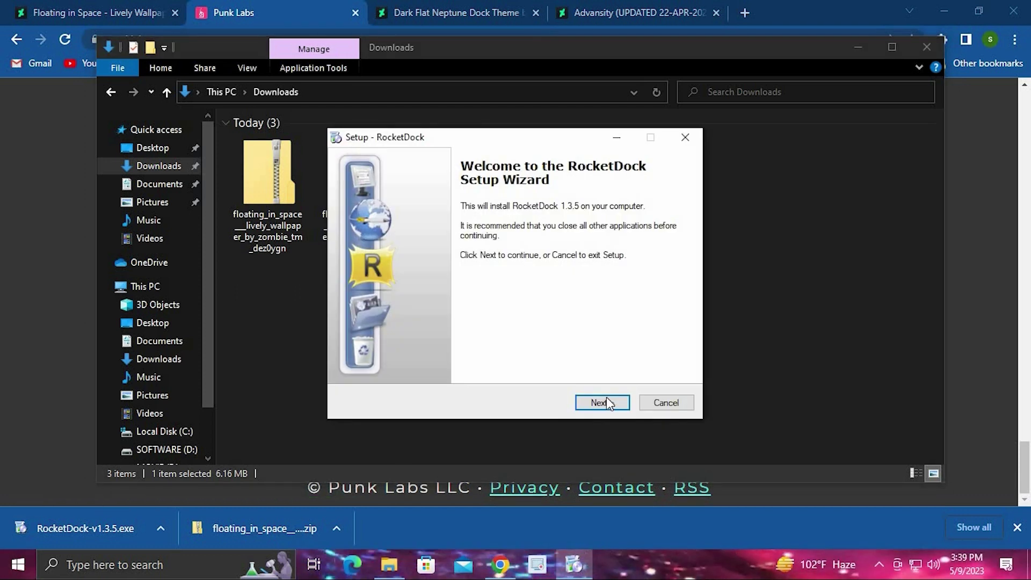
left_click(607, 398)
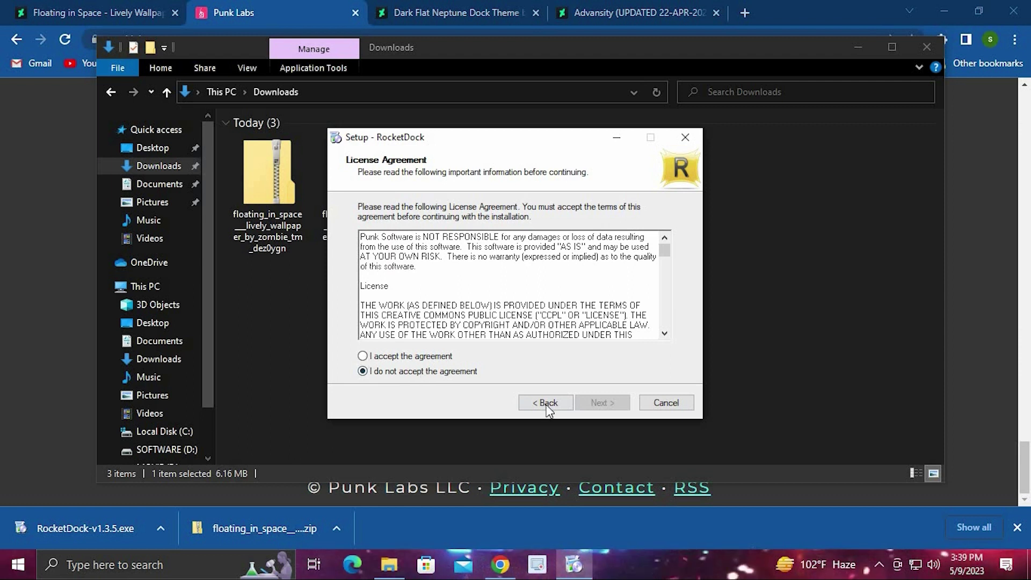
left_click(600, 403)
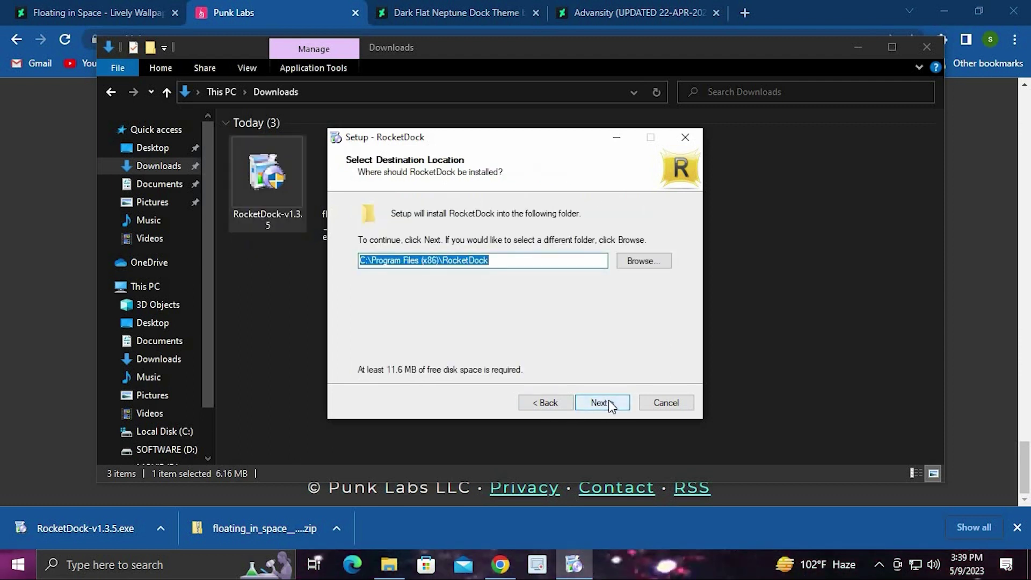
left_click(609, 401)
left_click(608, 400)
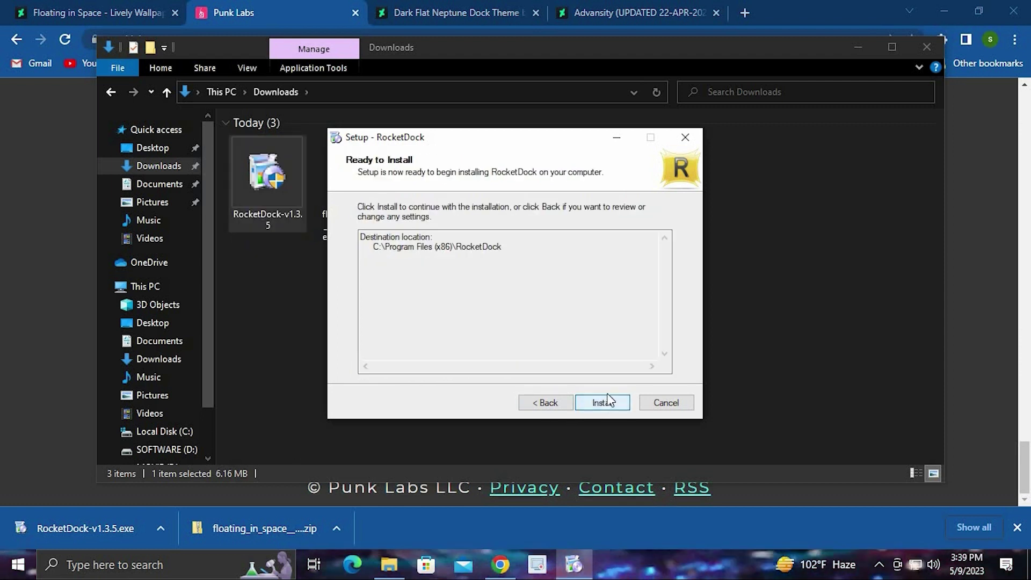
key("Return")
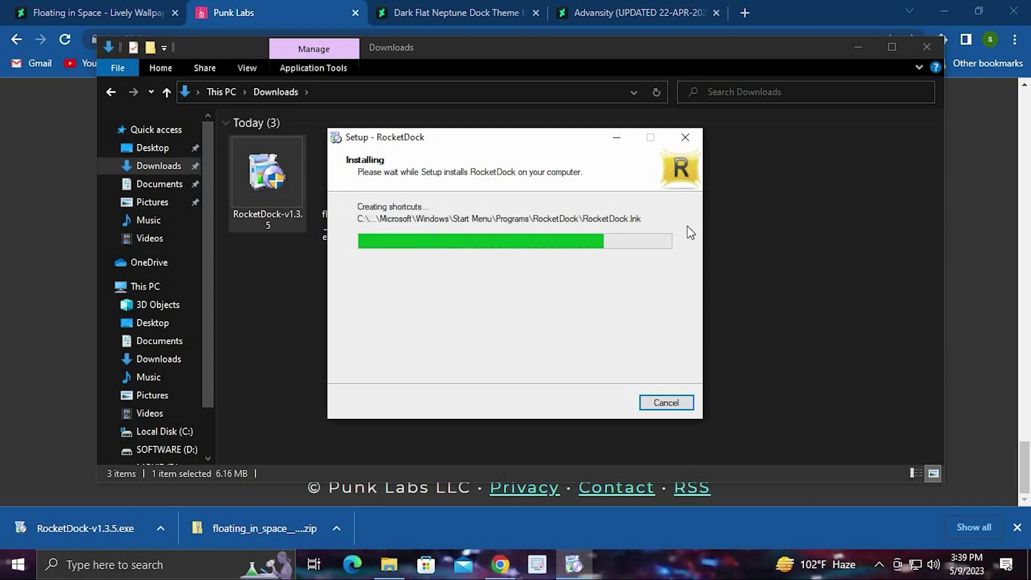
key("Return")
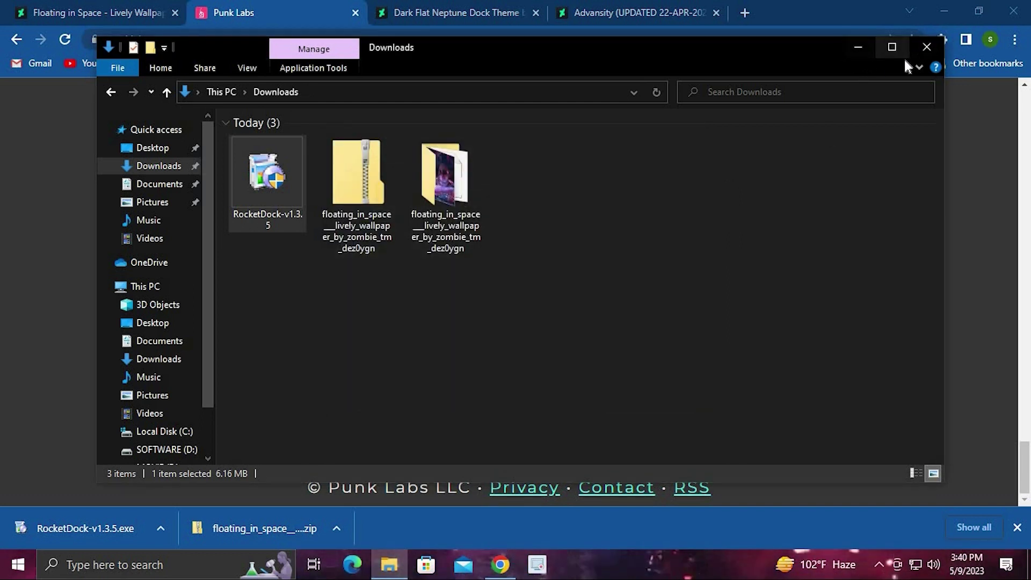
Clear the File Explorer and Chrome windows off the desktop and launch RocketDock.
left_click(928, 47)
left_click(947, 13)
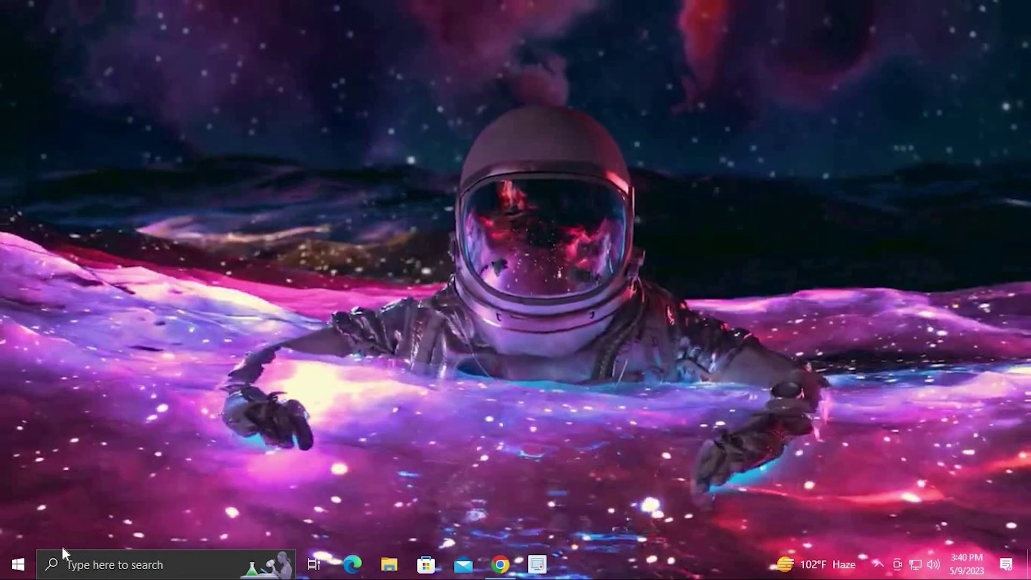
left_click(18, 564)
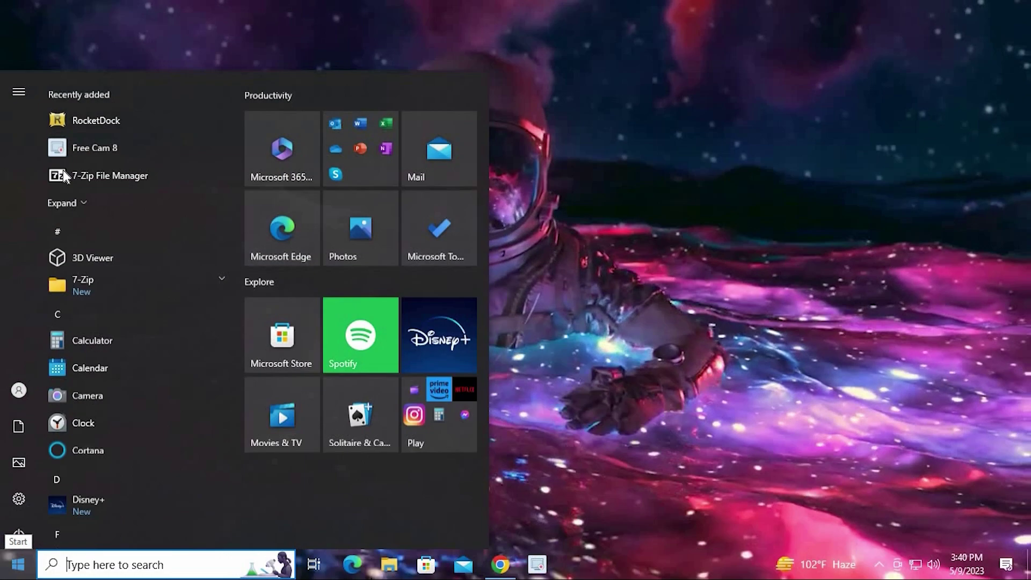
left_click(94, 121)
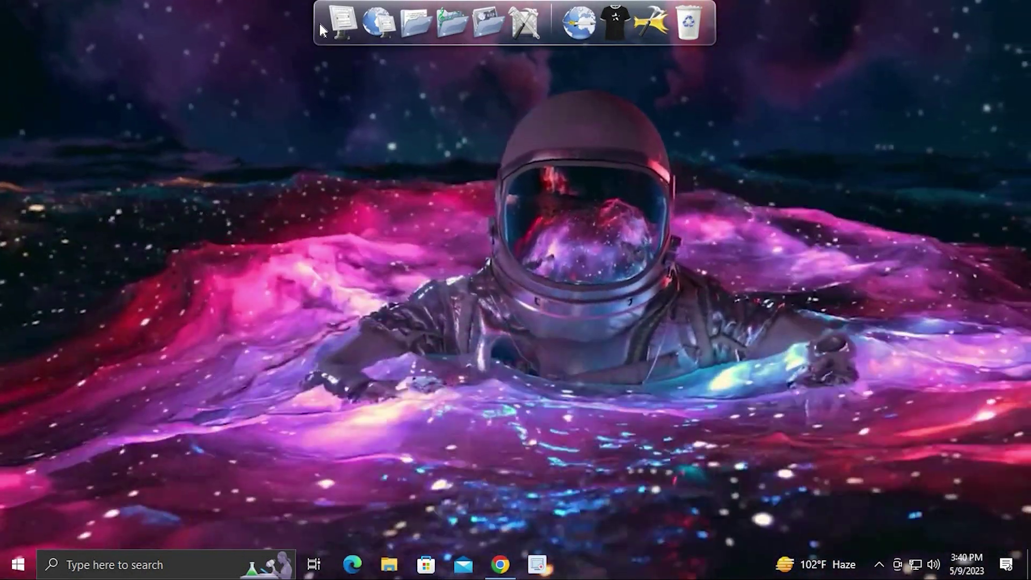
right_click(319, 21)
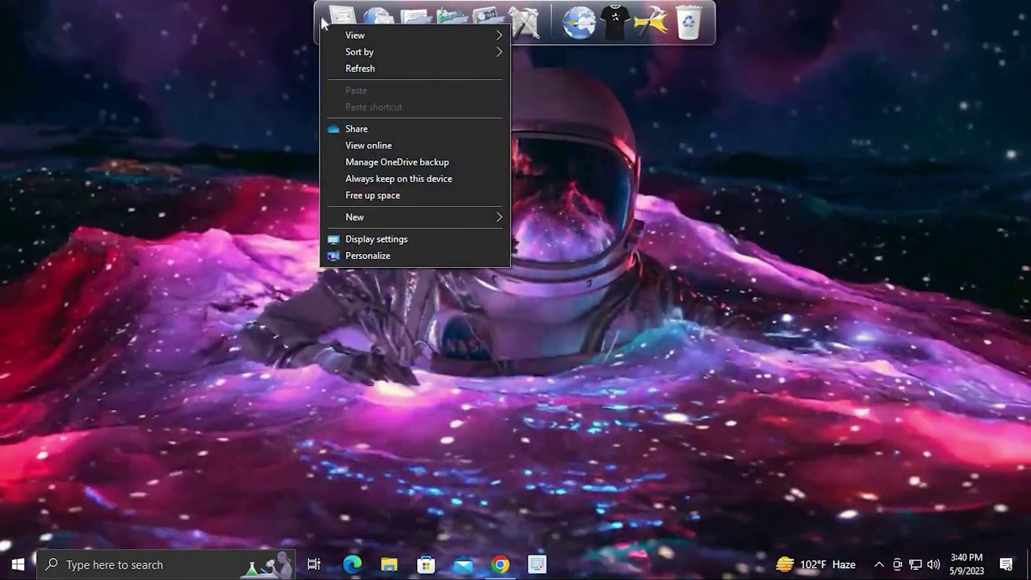
left_click(322, 23)
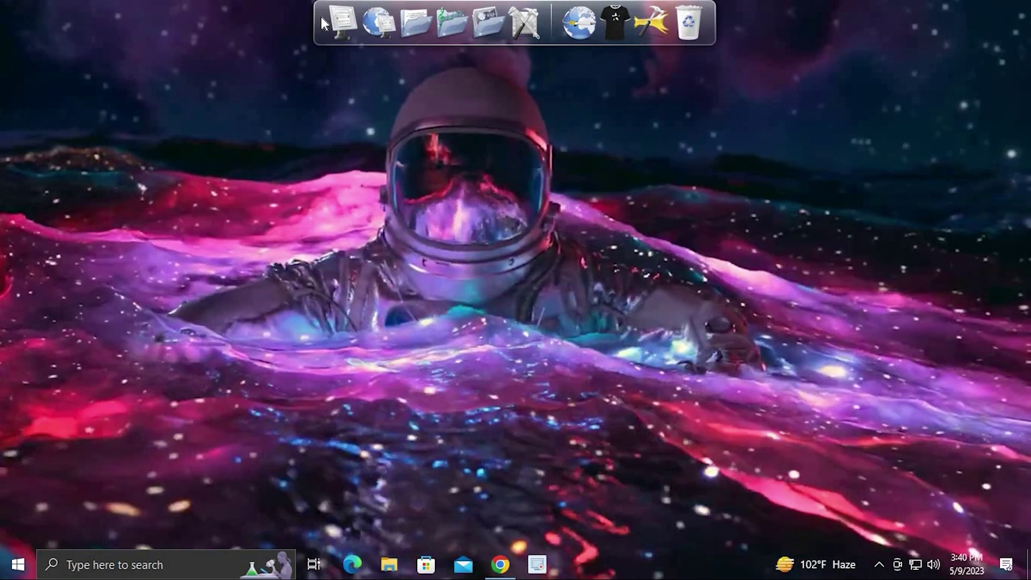
right_click(322, 18)
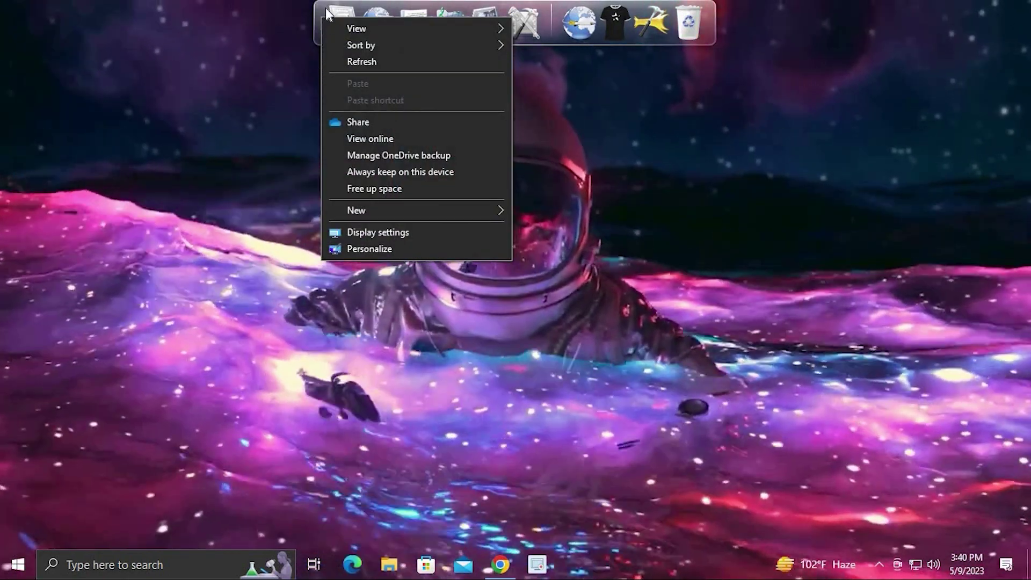
left_click(326, 9)
left_click(325, 7)
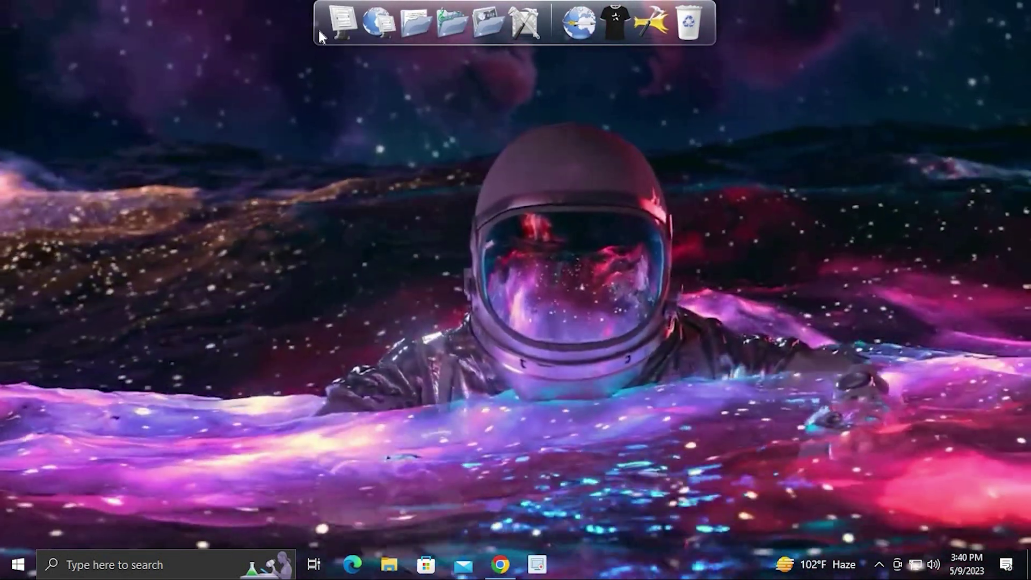
right_click(318, 27)
key("Escape")
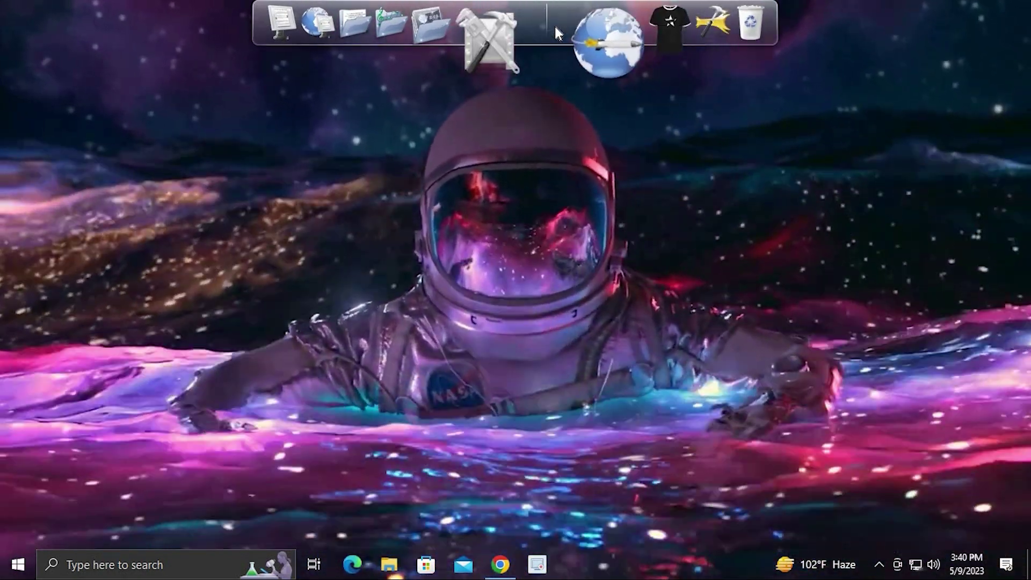
Set the RocketDock screen position to Bottom.
right_click(556, 27)
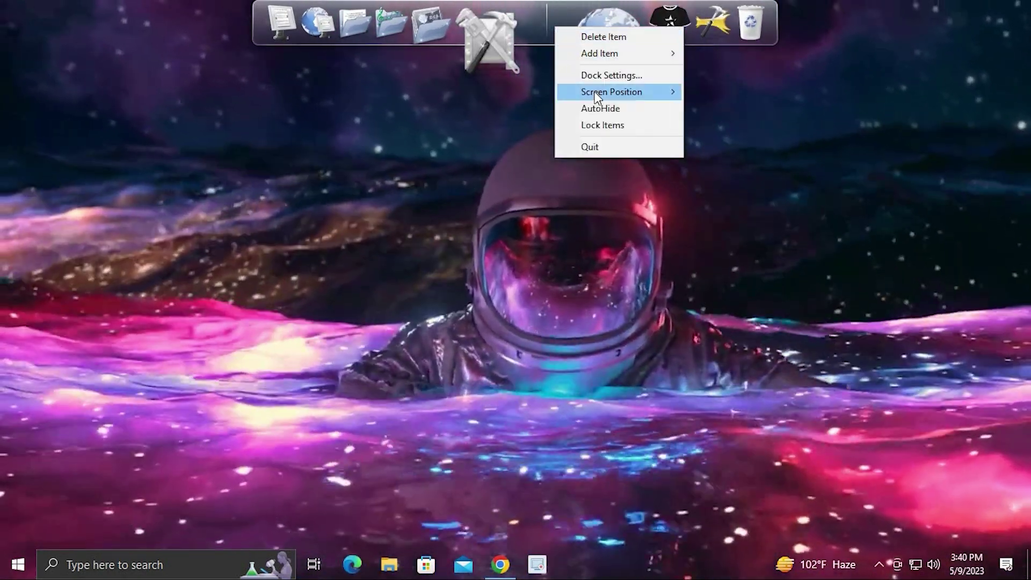
mouse_move(645, 93)
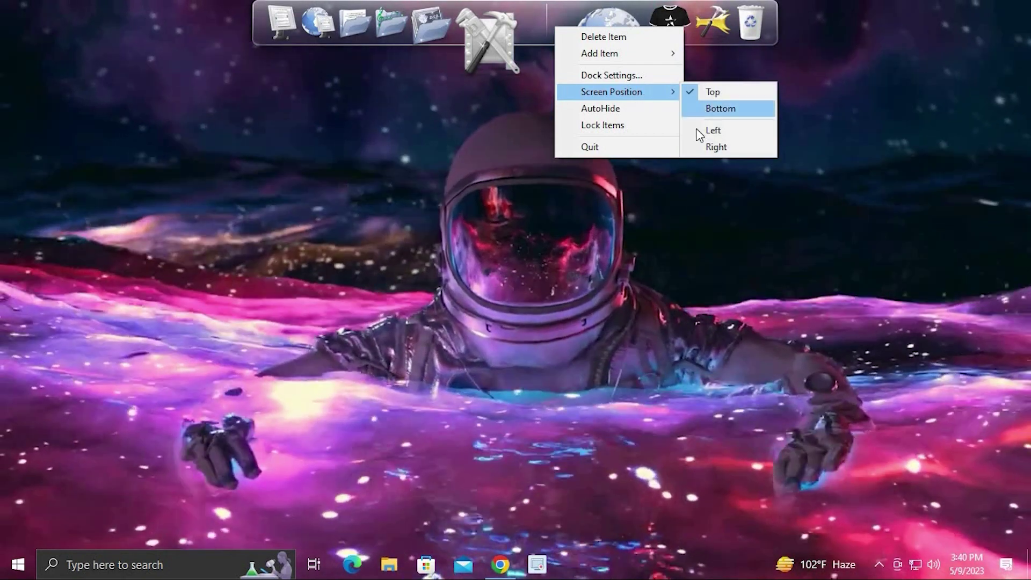
left_click(714, 108)
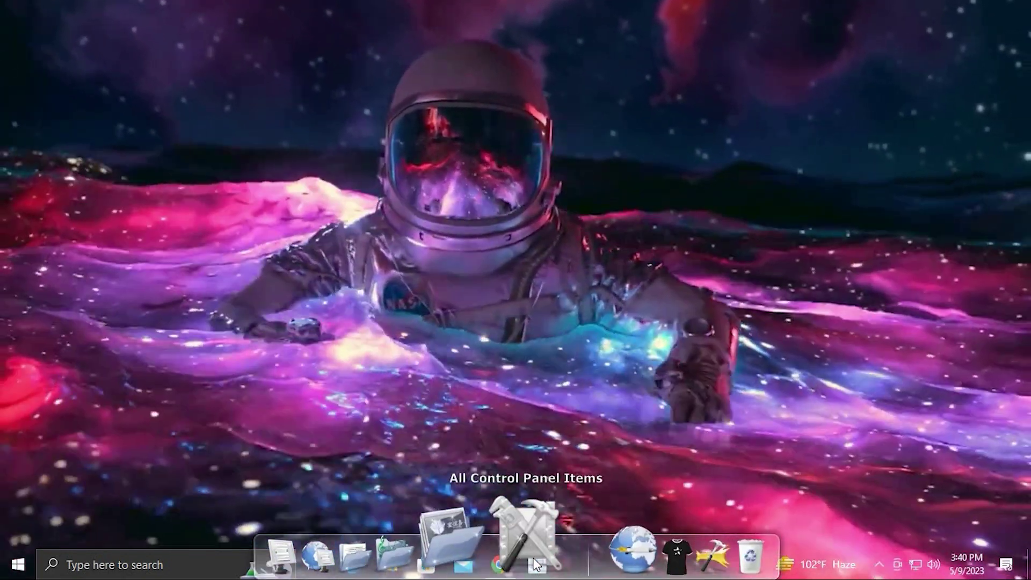
In the RocketDock position settings, set Centering to 4% and Edge Offset to 43 px.
right_click(535, 556)
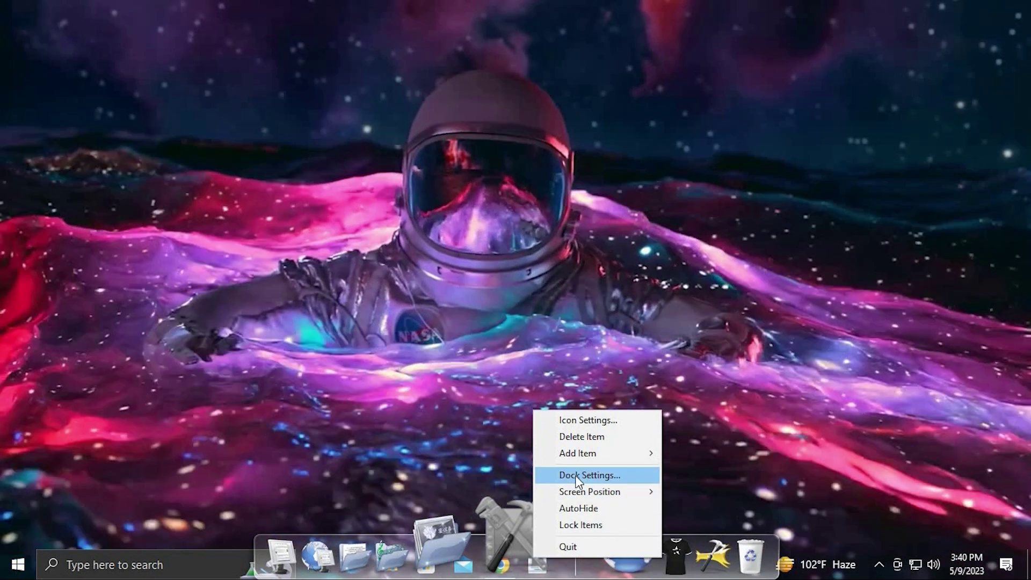
key("Return")
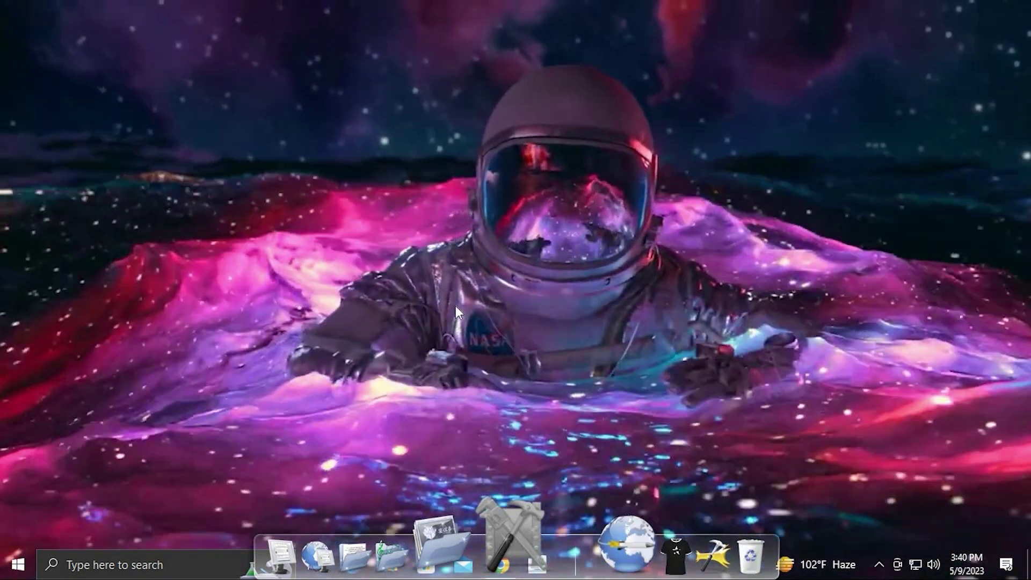
left_click(369, 236)
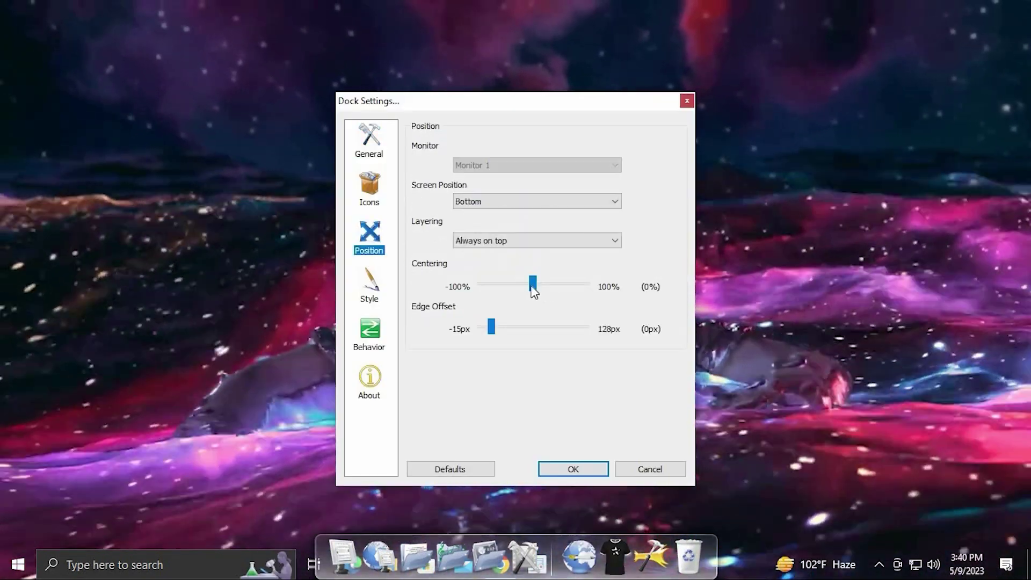
left_click_drag(524, 284, 537, 283)
left_click_drag(487, 325, 521, 325)
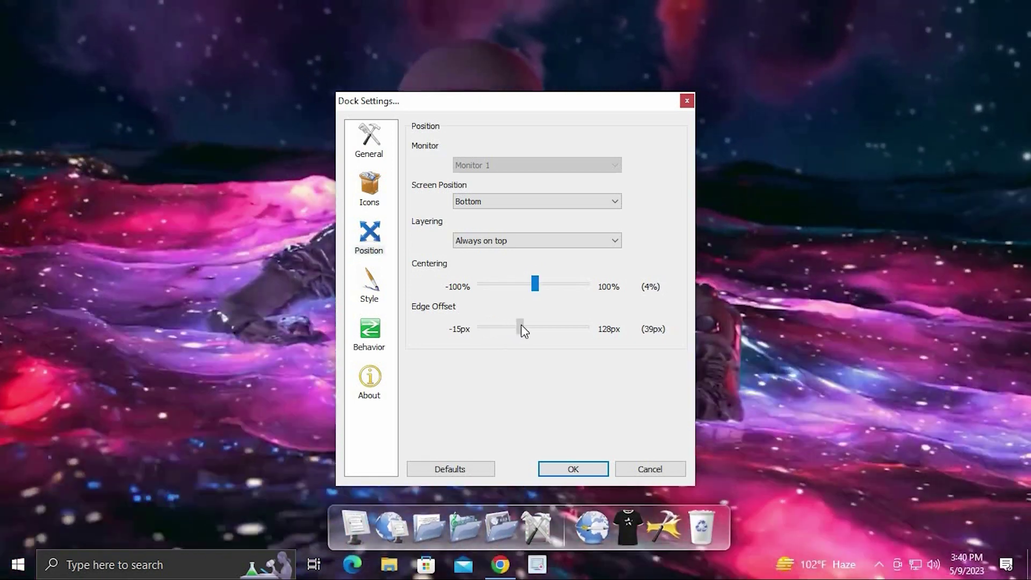
key("Right")
key("Right")
key("Right")
key("Right")
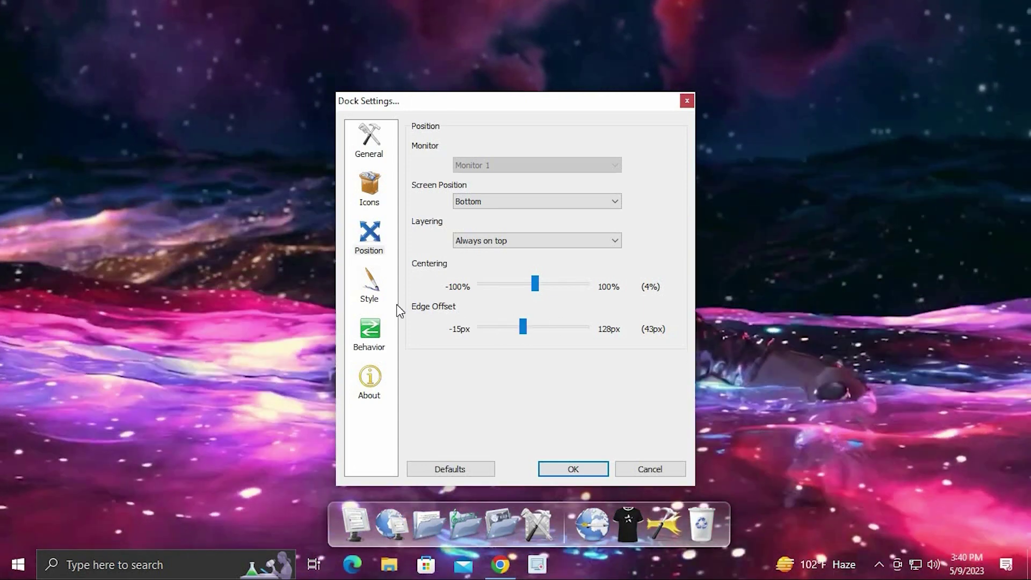
Set the dock's icon size to 39 px, Zoom to 19 px, Zoom Width to 3 and Zoom Duration to 140 ms.
left_click(372, 186)
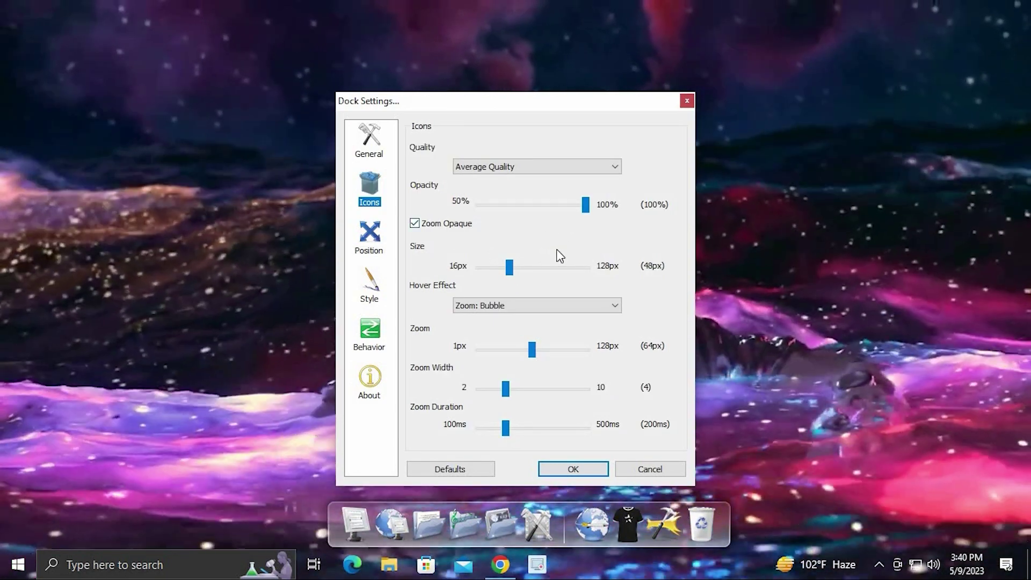
left_click_drag(510, 270, 505, 268)
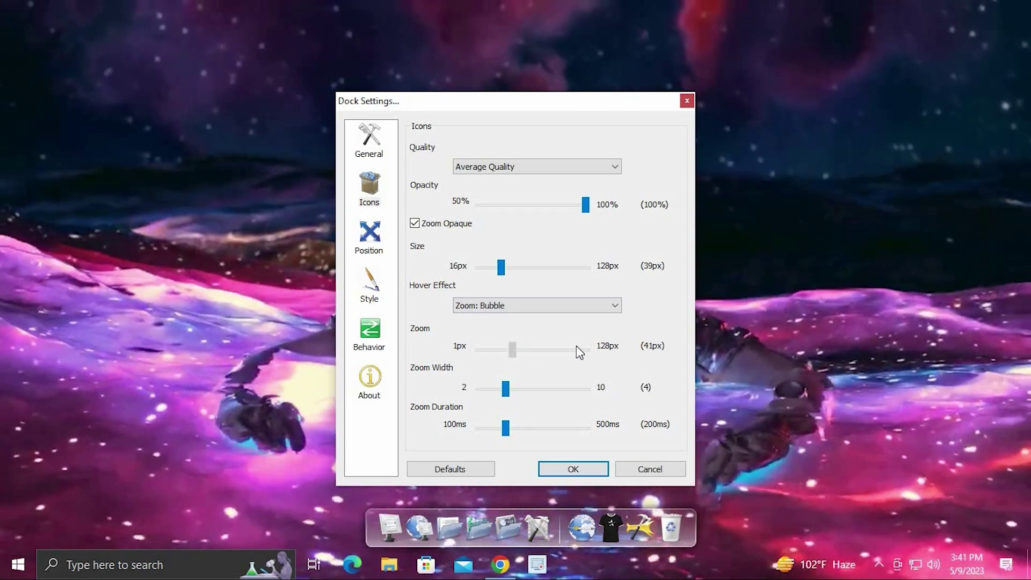
left_click_drag(514, 346, 509, 347)
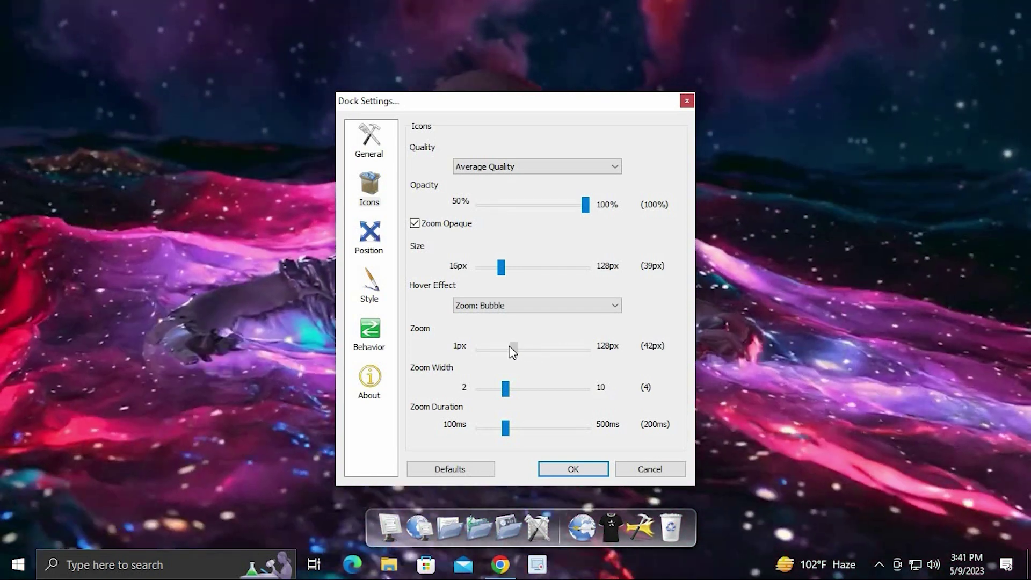
left_click_drag(498, 388, 493, 388)
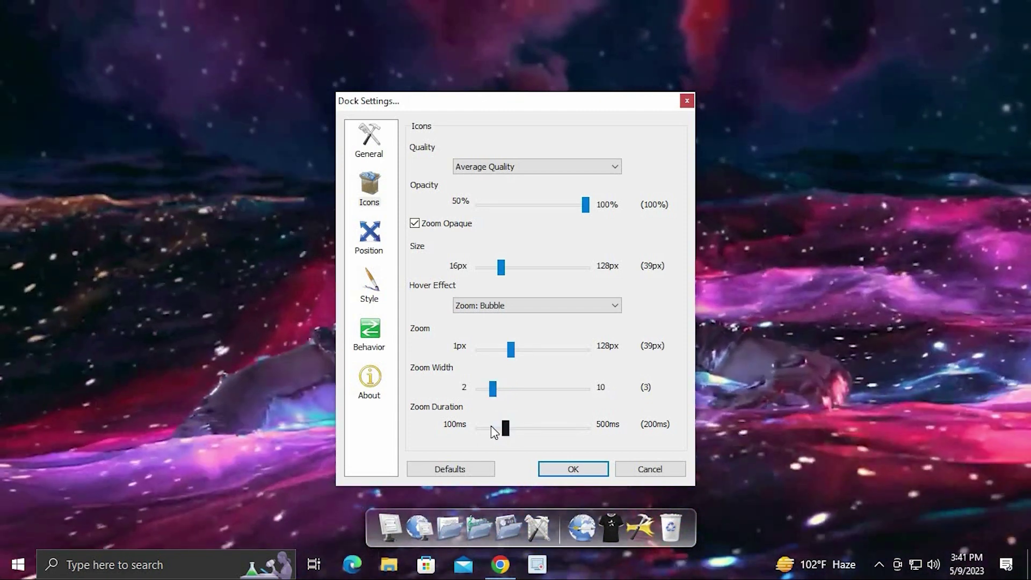
left_click_drag(492, 426, 489, 425)
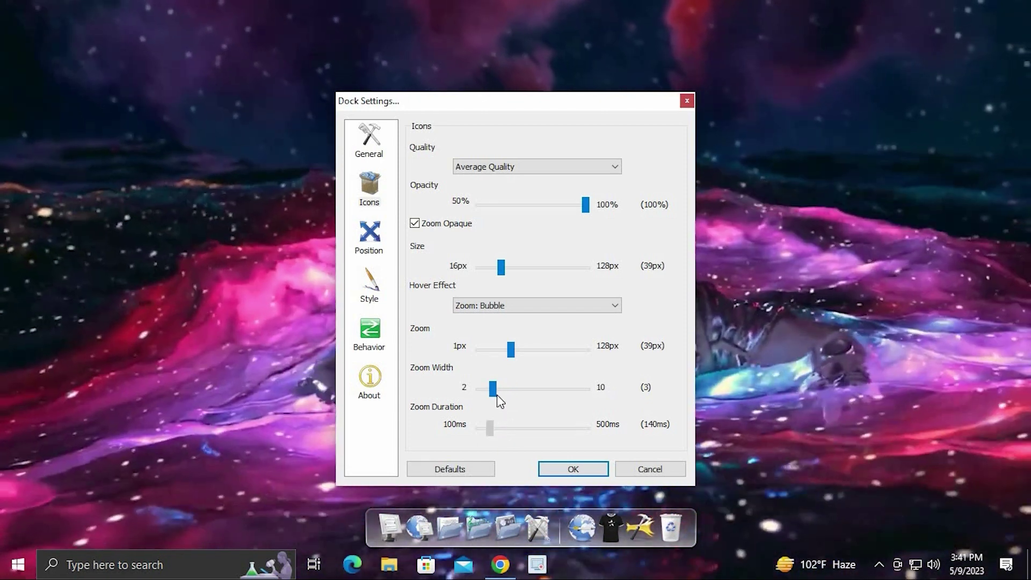
left_click_drag(511, 349, 487, 359)
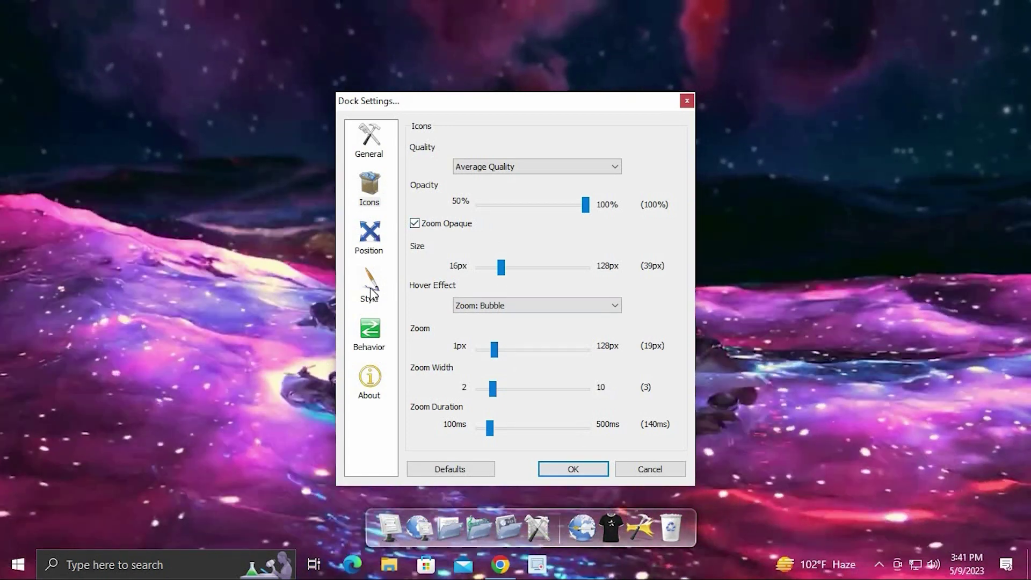
Review the dock's Style and Behavior settings and apply the dock settings.
left_click(371, 292)
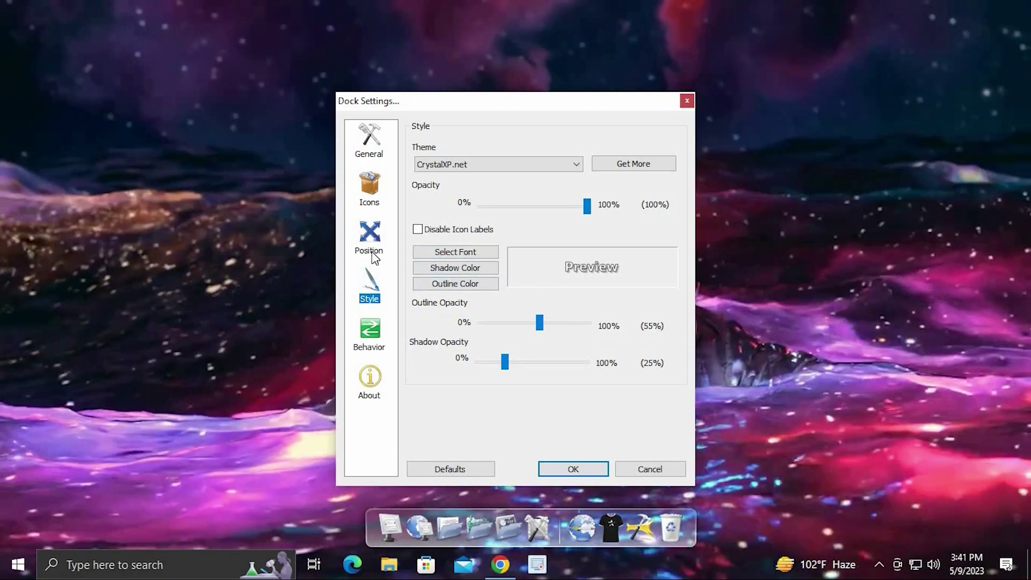
left_click(370, 346)
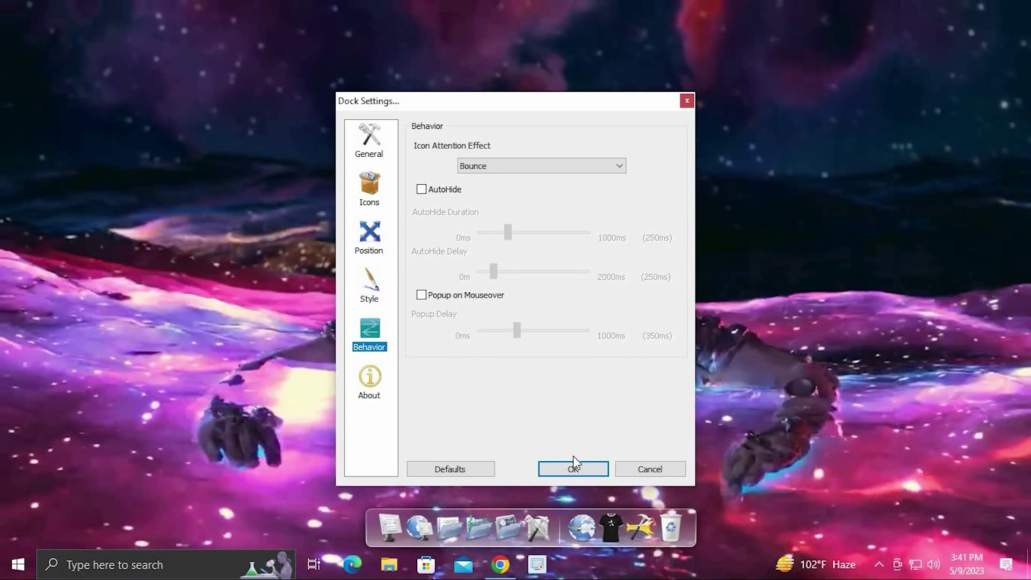
left_click(570, 467)
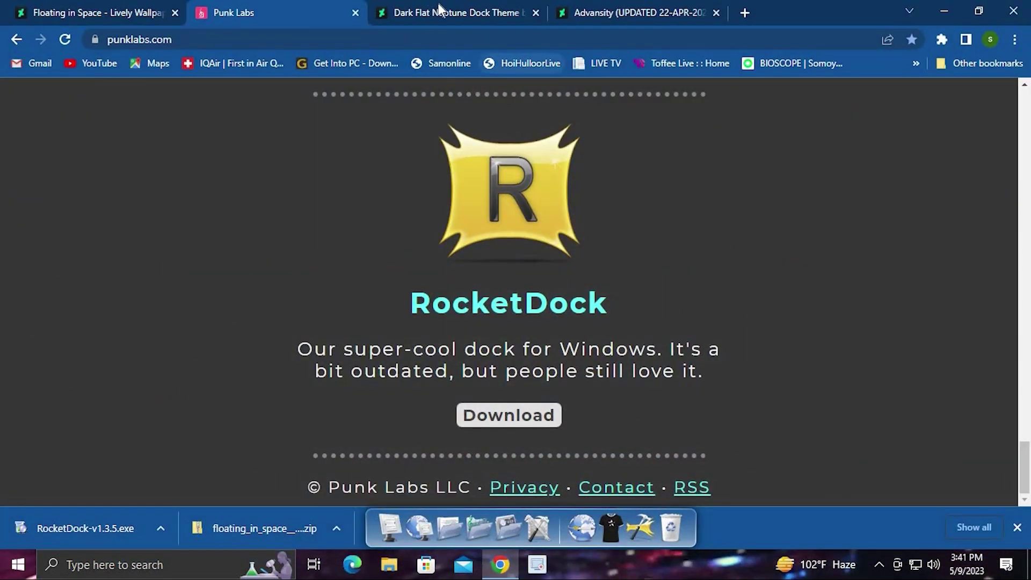
Download the Dark Flat Neptune Dock Theme from DeviantArt in Chrome and show the Downloads folder in a maximized File Explorer.
key("ctrl+Tab")
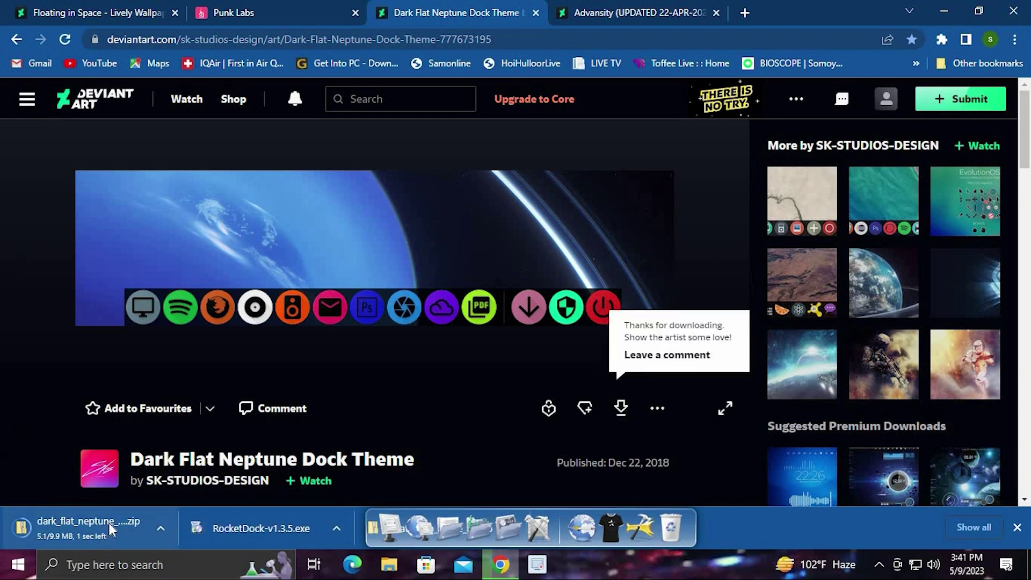
left_click(952, 13)
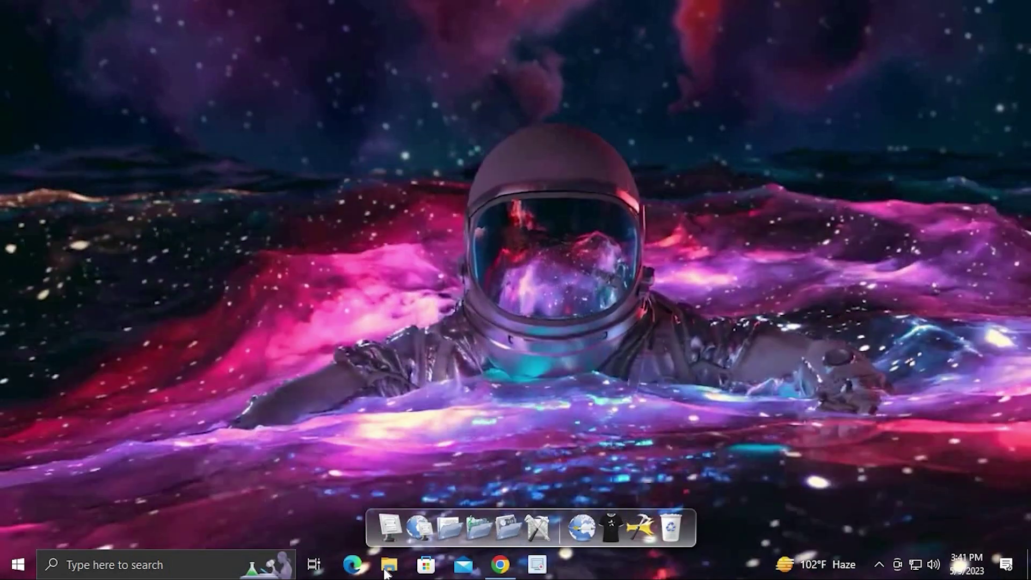
left_click(387, 565)
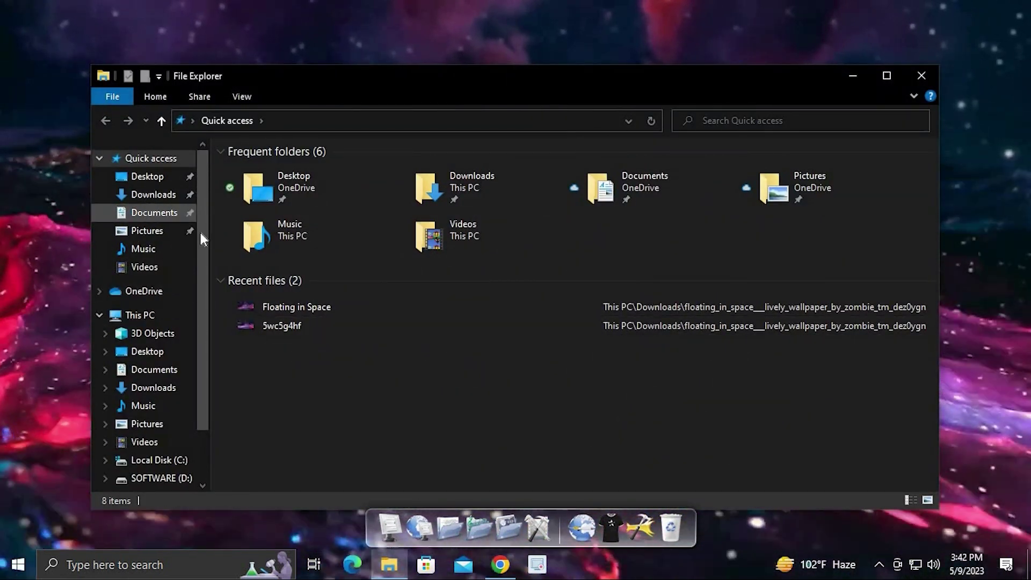
left_click(886, 75)
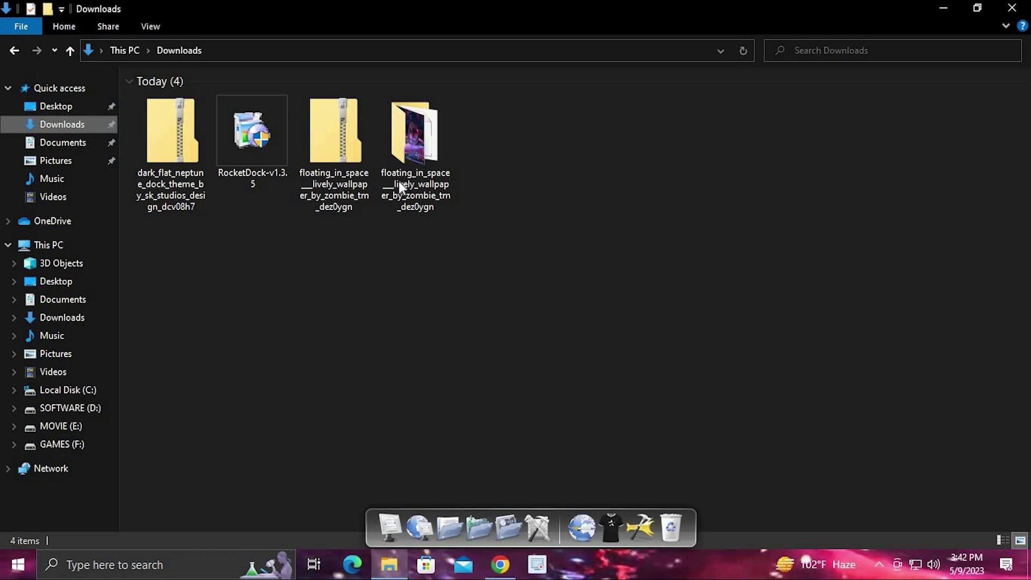
double_click(449, 170)
key("alt+Left")
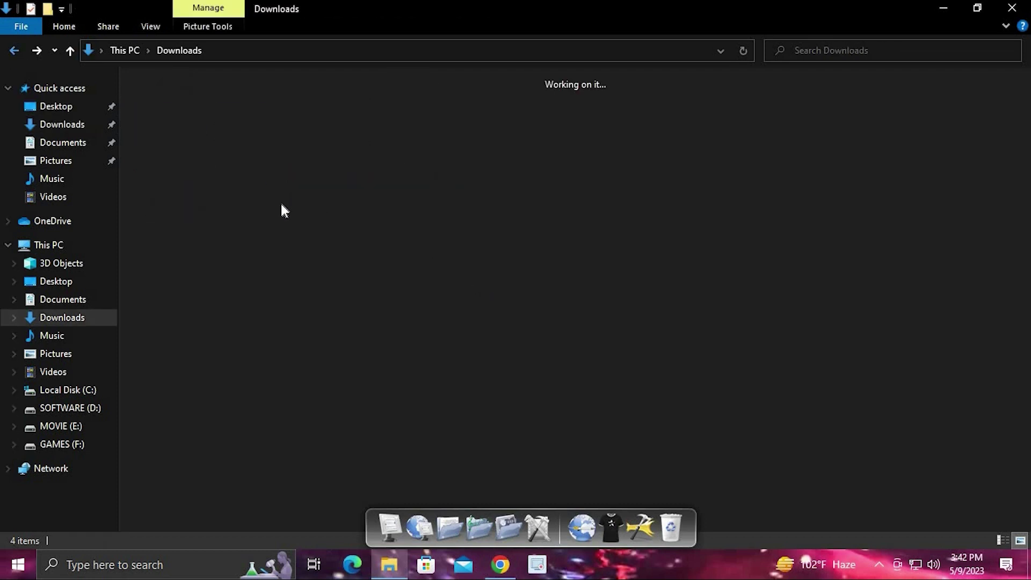
Extract the dark_flat_neptune_dock_theme archive with 7-Zip into its own folder in Downloads.
left_click(170, 174)
right_click(170, 178)
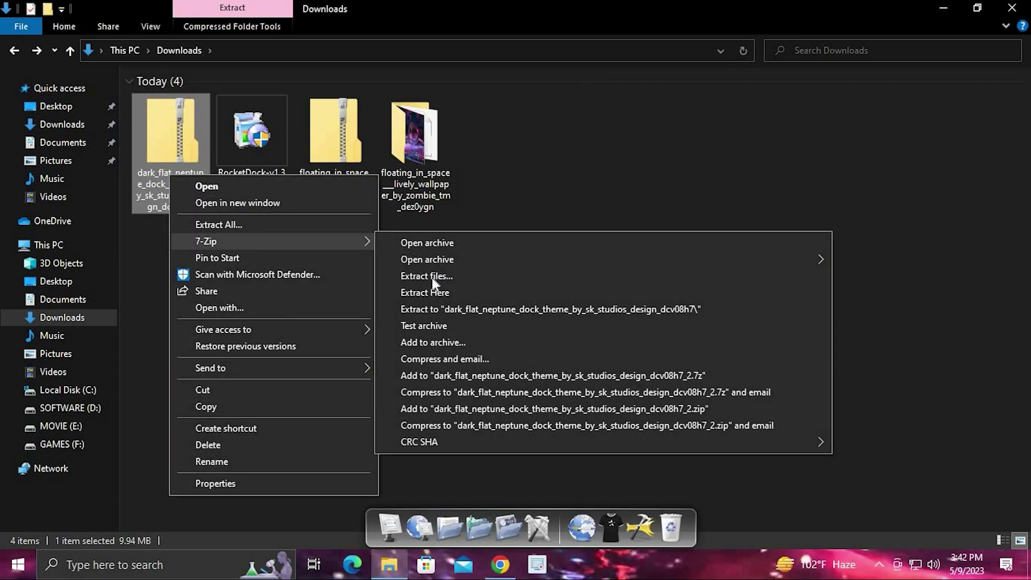
left_click(435, 276)
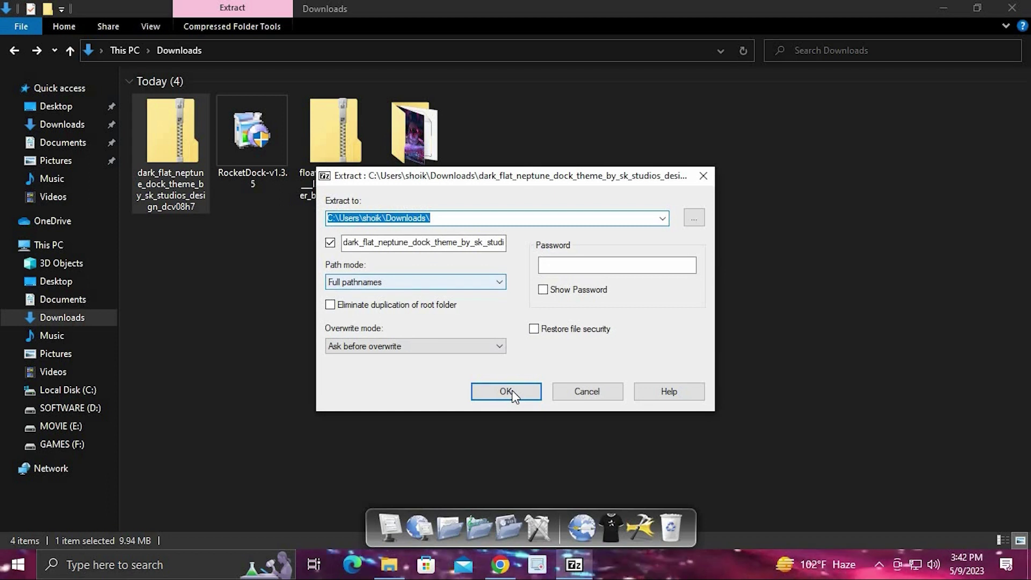
left_click(511, 390)
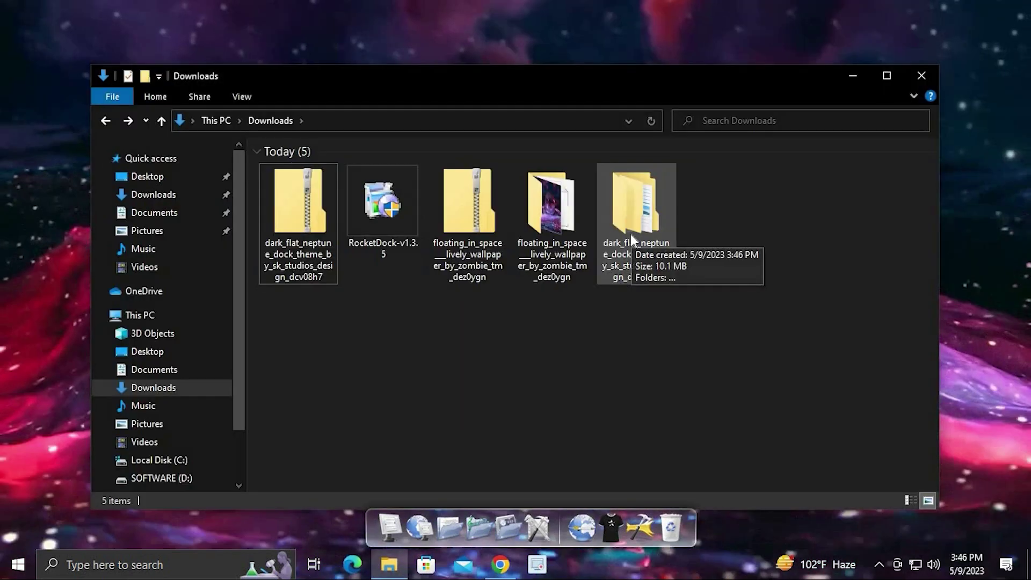
Cut the neptune-icons folder from the neptune_dock_theme_v_1_0 folder inside the extracted theme.
double_click(634, 198)
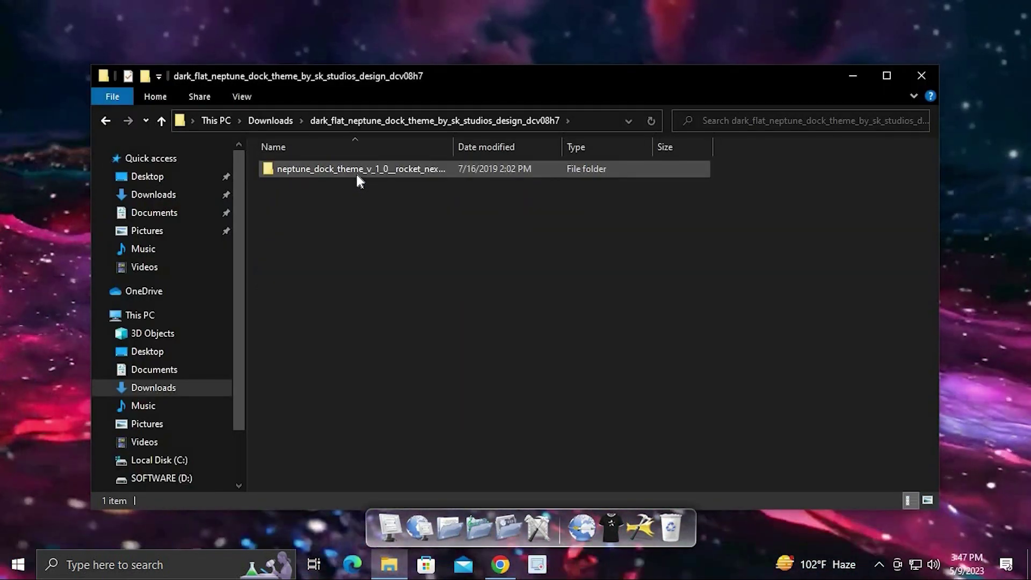
double_click(354, 176)
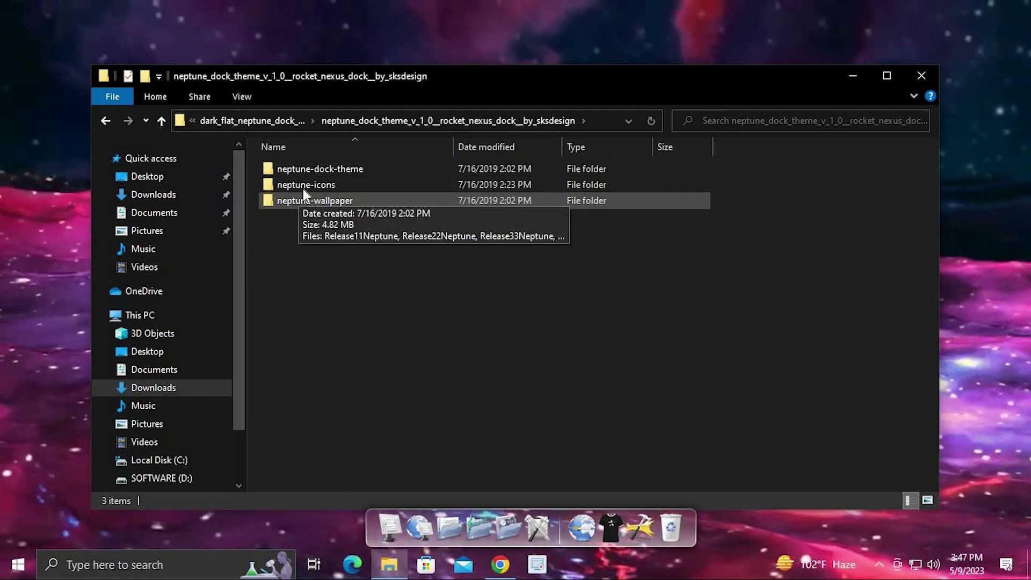
left_click(301, 185)
right_click(301, 186)
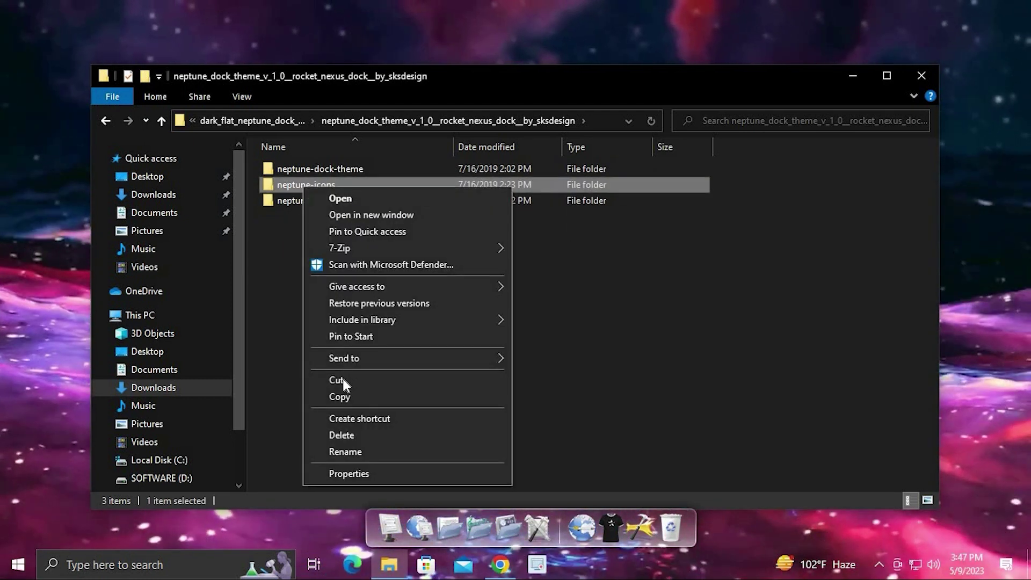
left_click(343, 381)
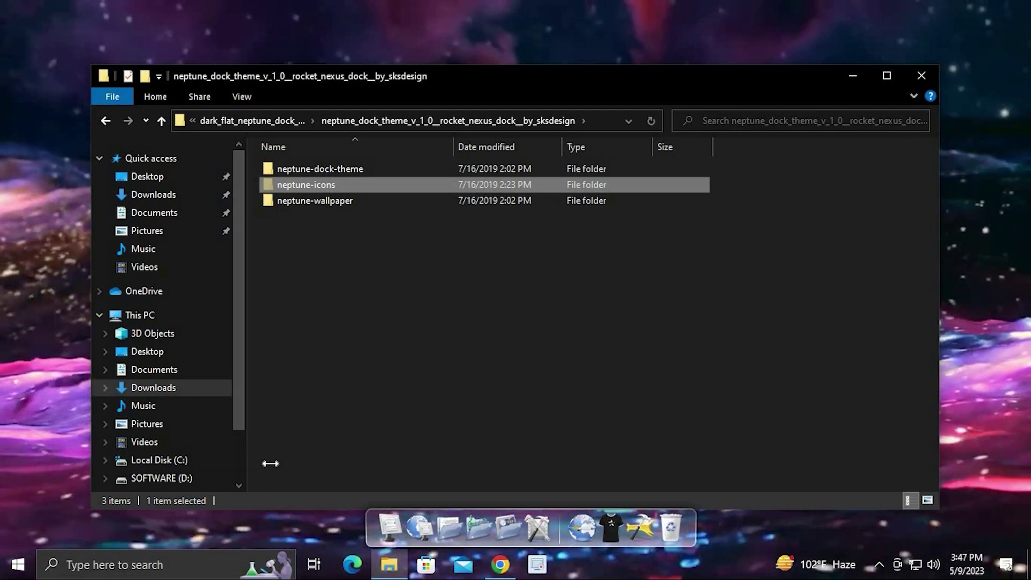
Paste the neptune-icons folder into C:\Program Files (x86)\RocketDock\Icons, granting administrator permission, and close File Explorer.
left_click_drag(312, 464, 300, 457)
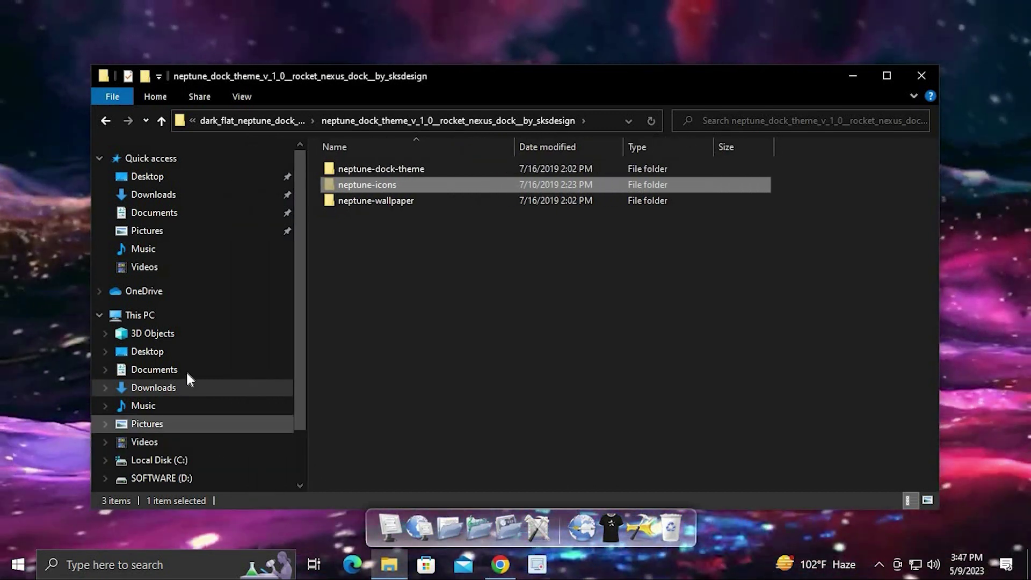
scroll(183, 392, "down", 2)
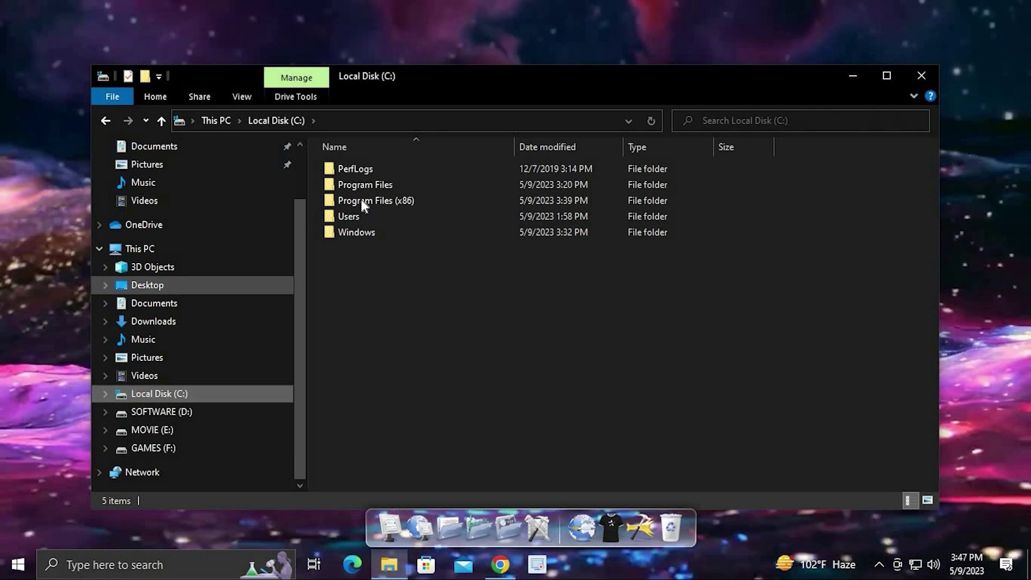
double_click(362, 201)
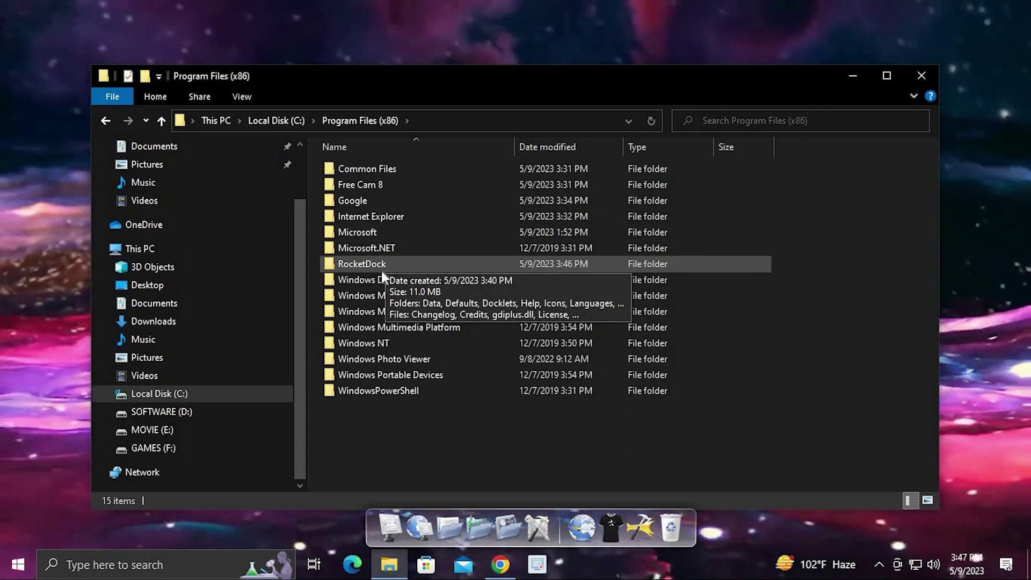
double_click(379, 266)
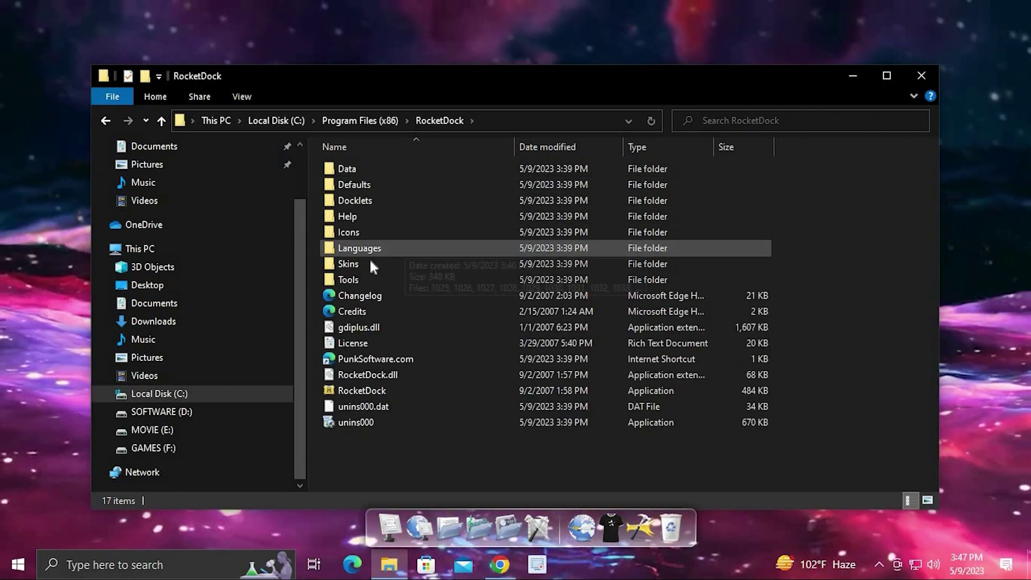
double_click(378, 234)
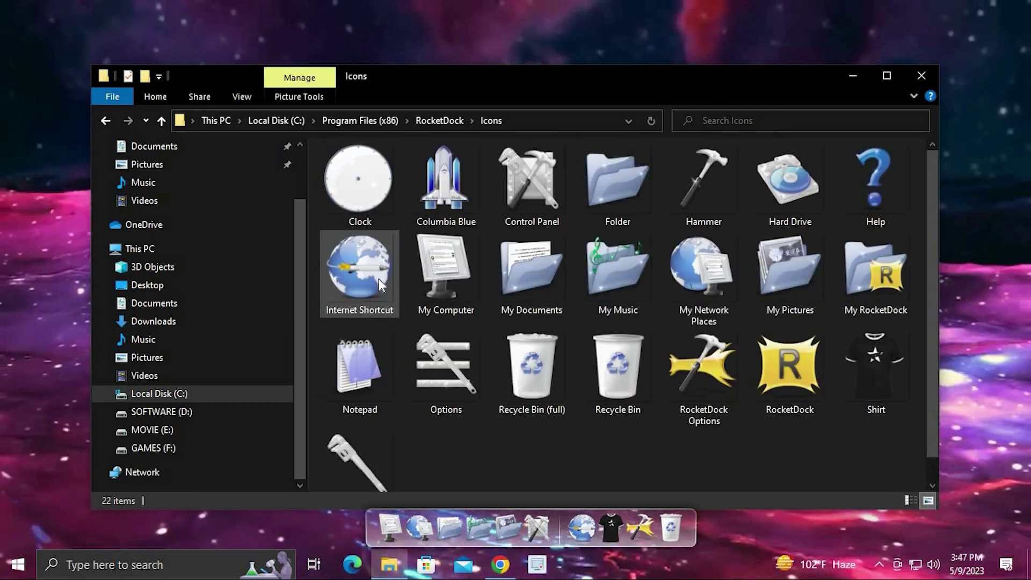
right_click(465, 453)
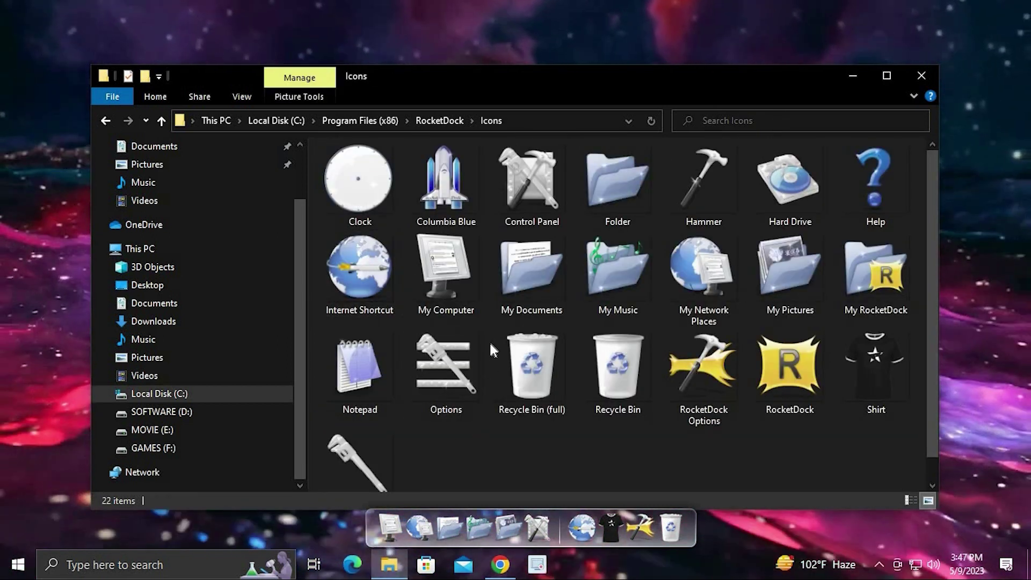
left_click(496, 343)
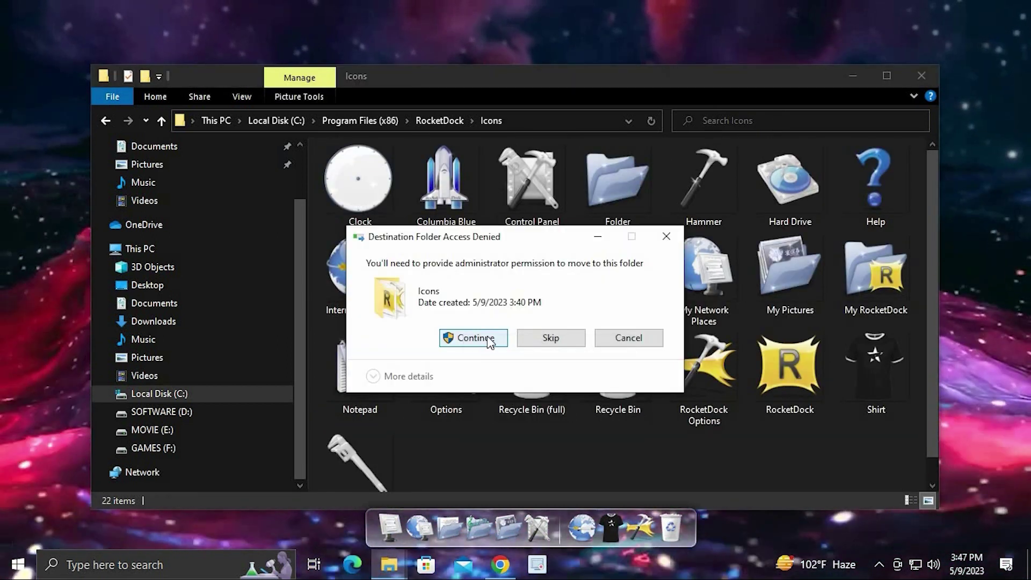
left_click(491, 343)
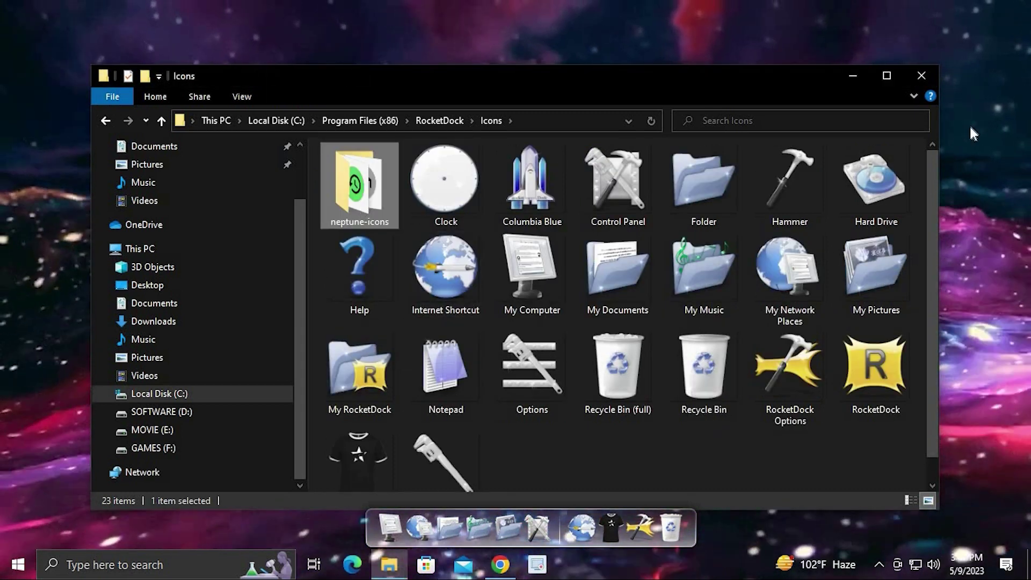
left_click(921, 76)
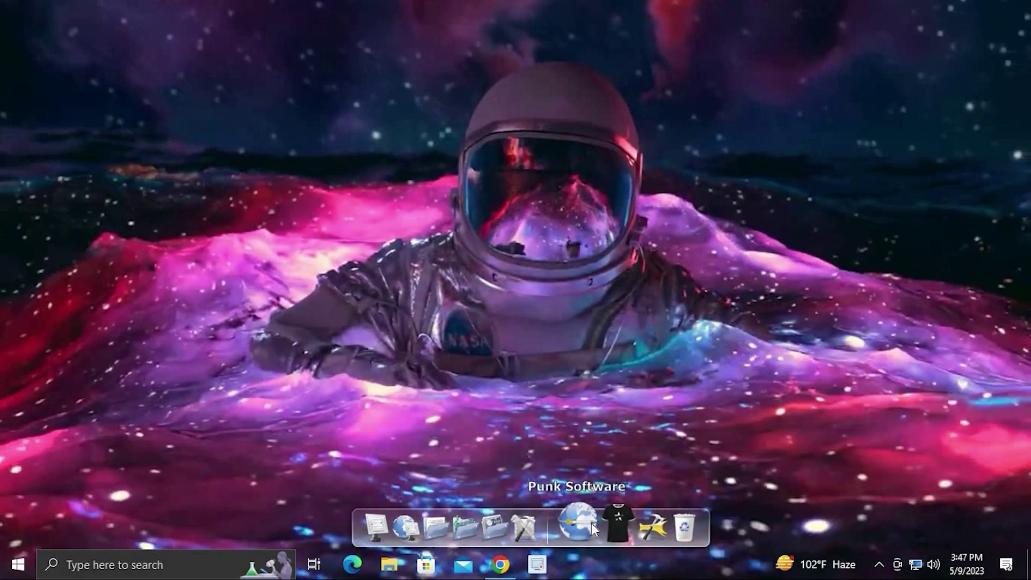
Change the Punk Software dock item's icon to chromes.png from the neptune-icons folder and save the change.
right_click(591, 524)
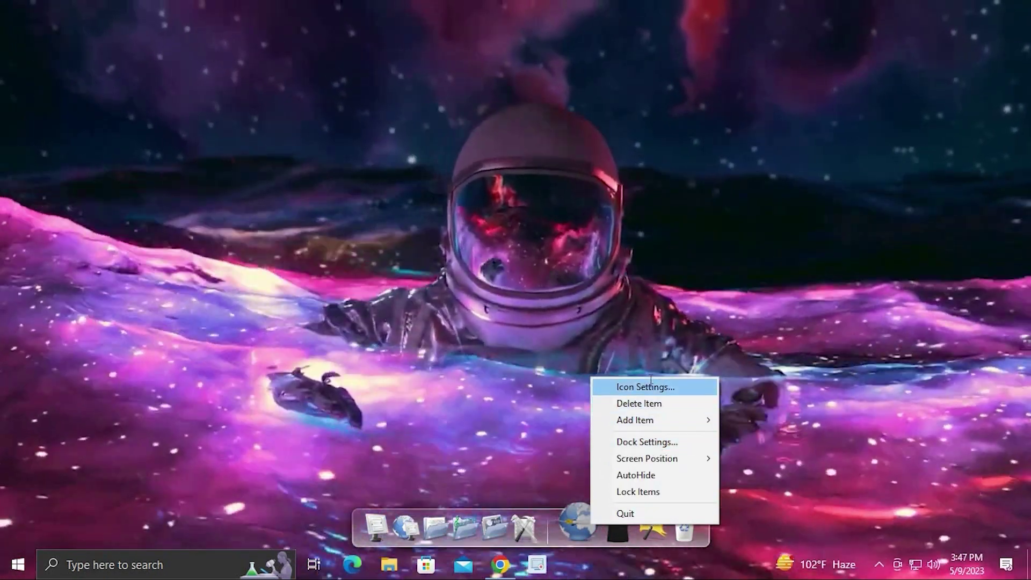
left_click(644, 387)
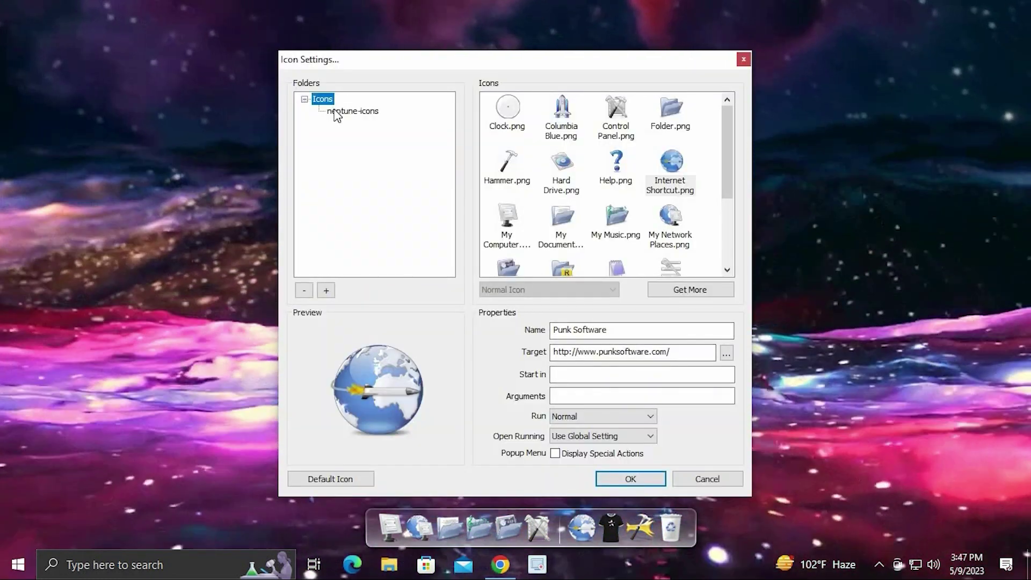
left_click(353, 112)
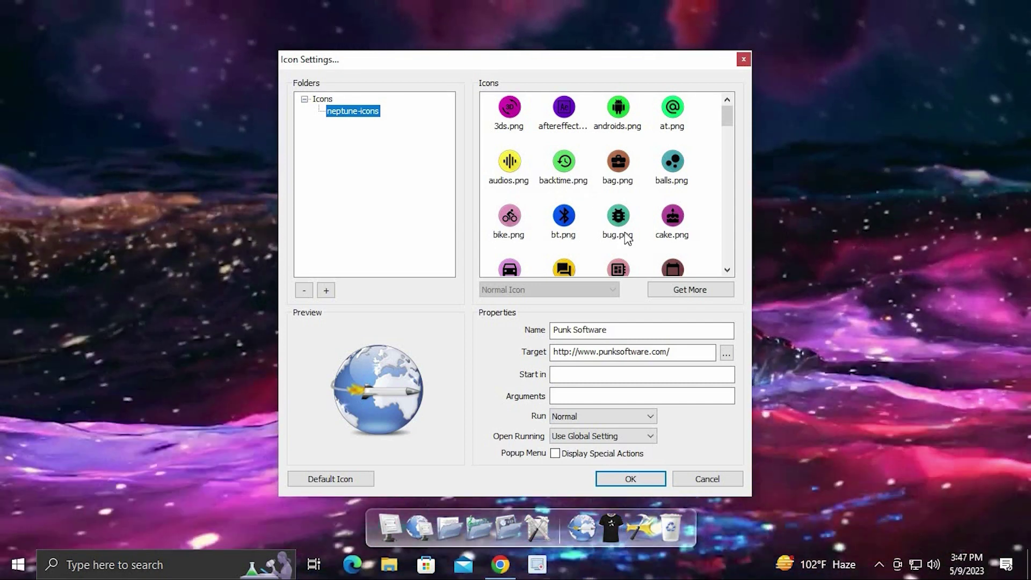
scroll(634, 235, "down", 2)
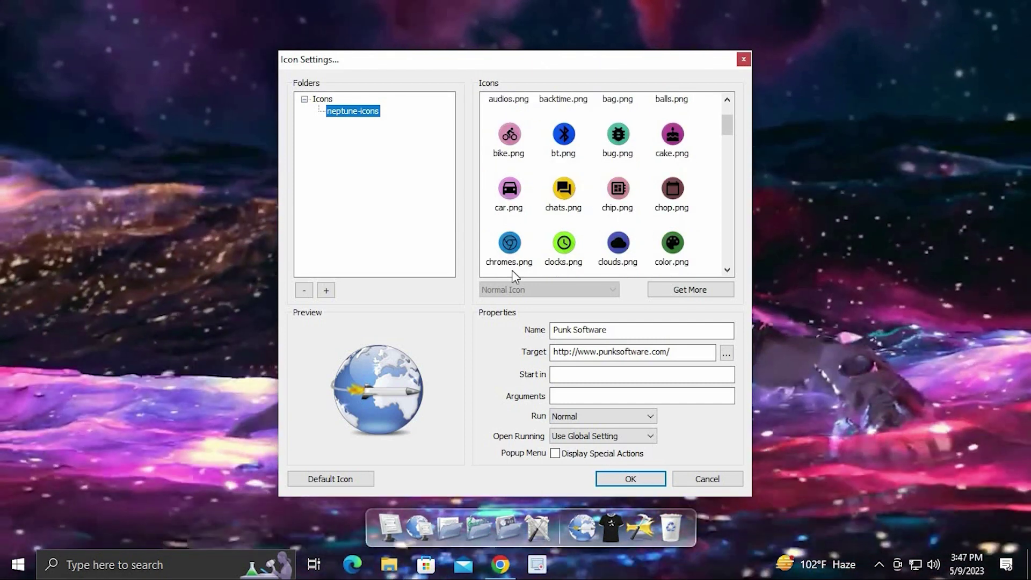
left_click(511, 269)
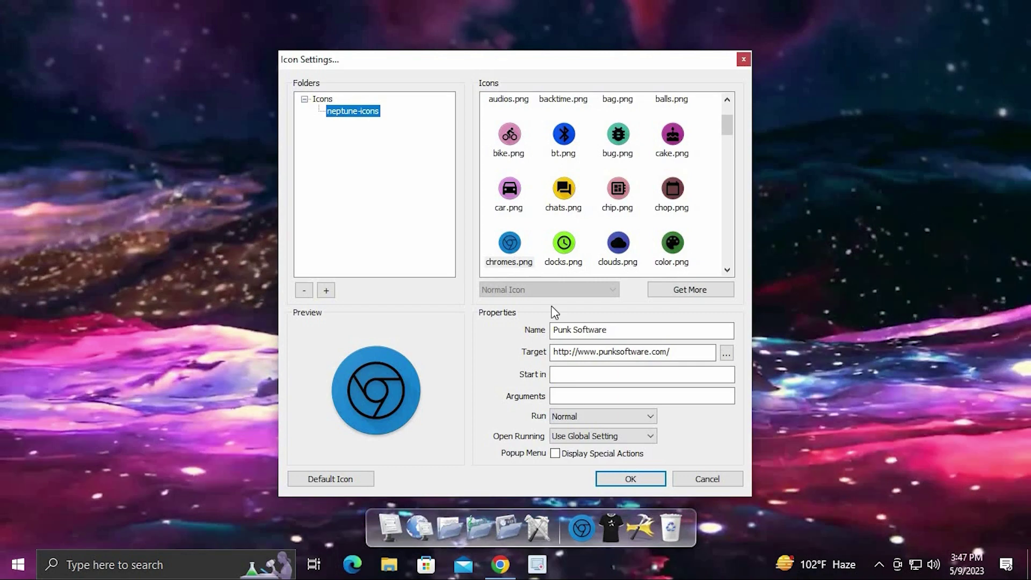
left_click(631, 478)
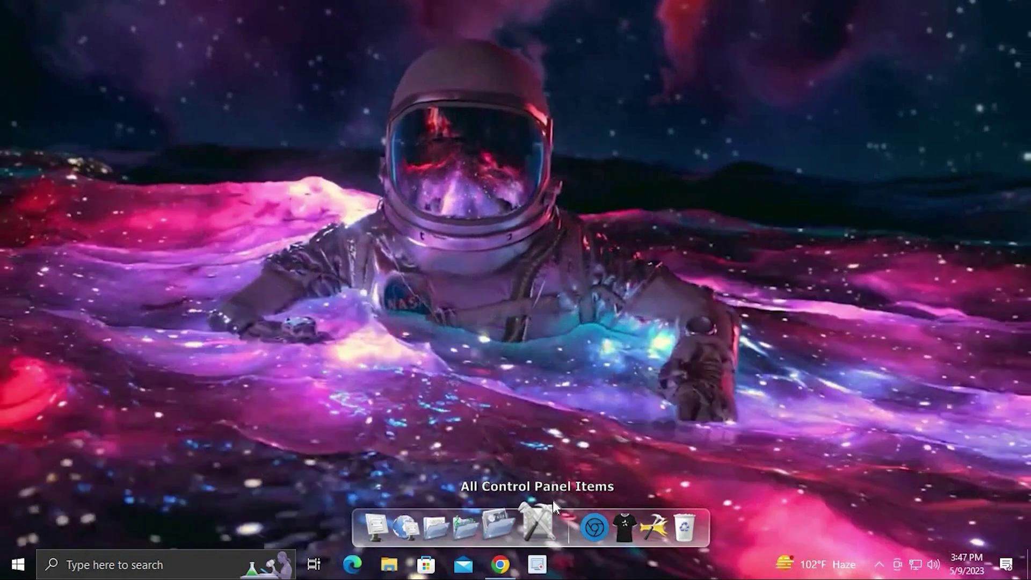
Change the All Control Panel Items dock icon to the downloads arrow icon from the neptune-icons folder and apply it.
right_click(538, 527)
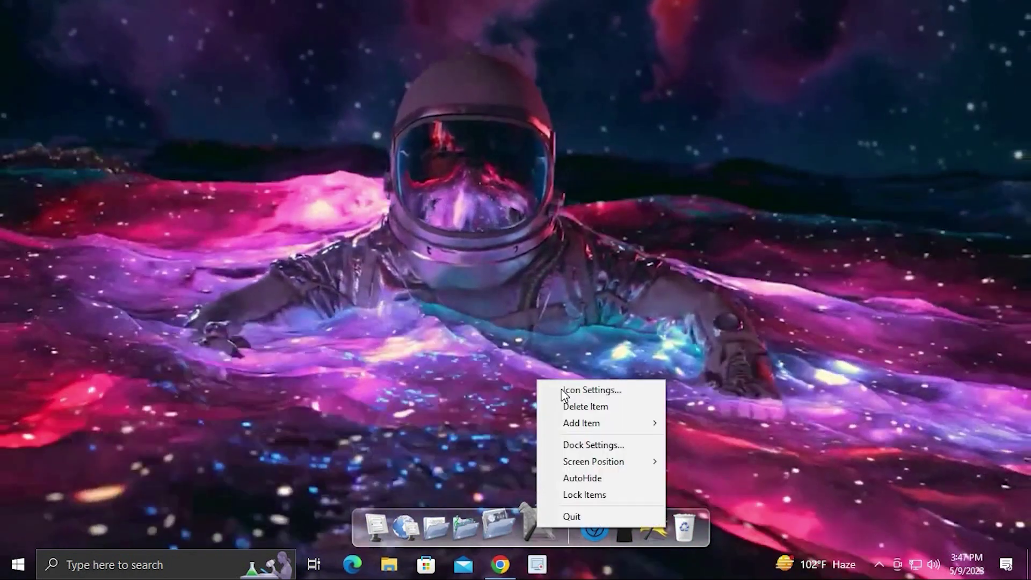
left_click(590, 390)
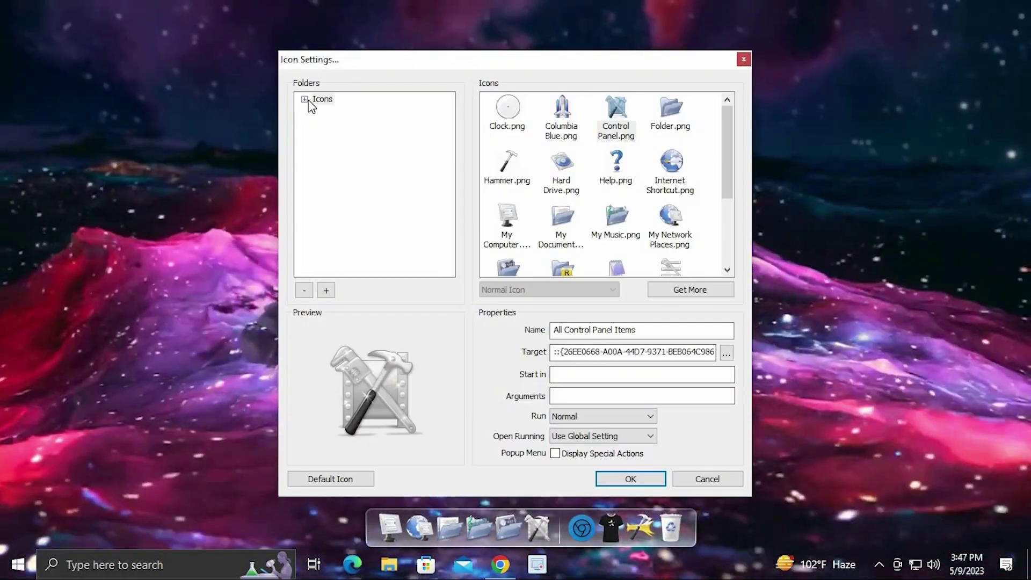
left_click(346, 112)
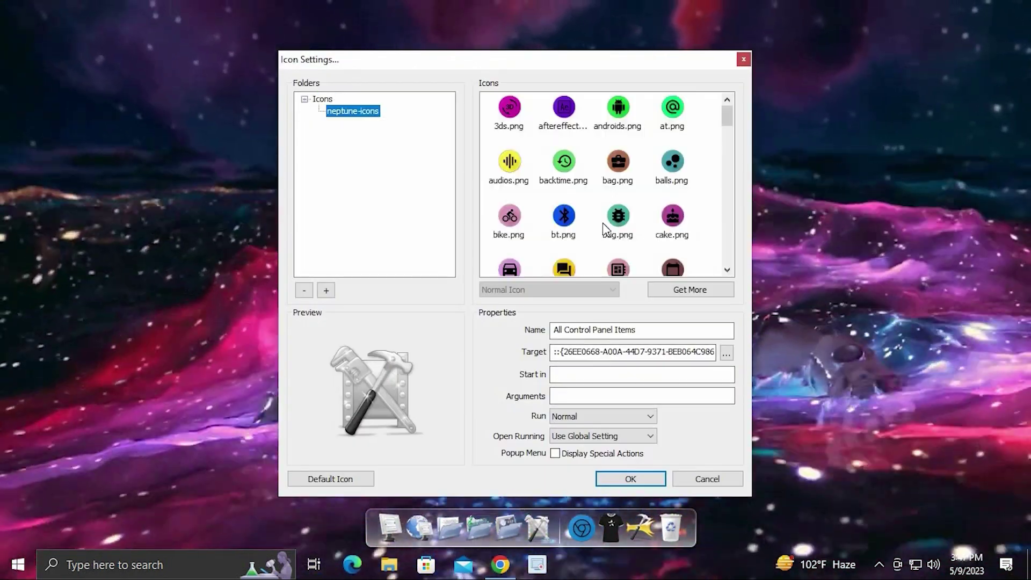
scroll(614, 234, "down", 4)
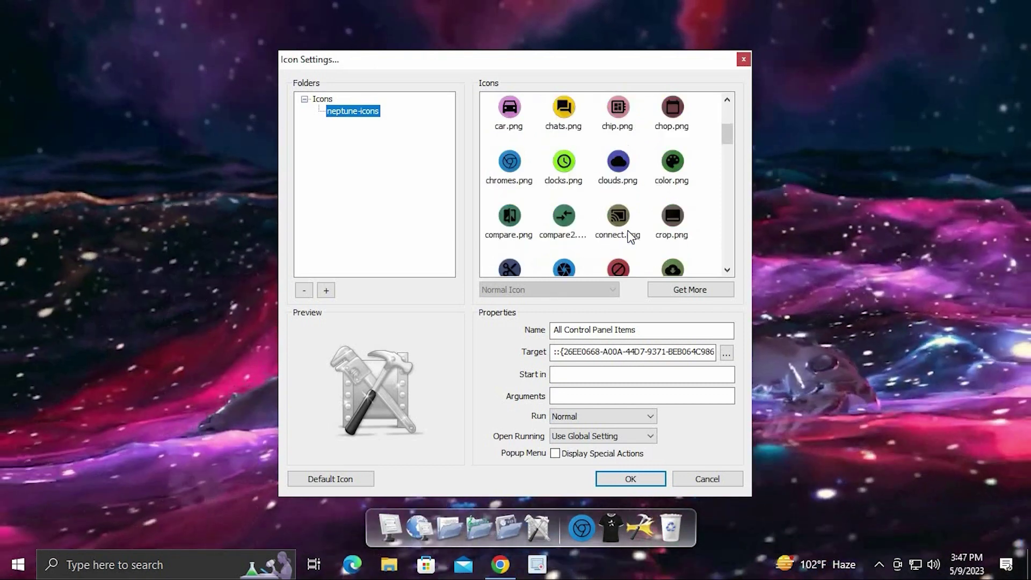
scroll(552, 247, "down", 1)
left_click(509, 244)
left_click(638, 482)
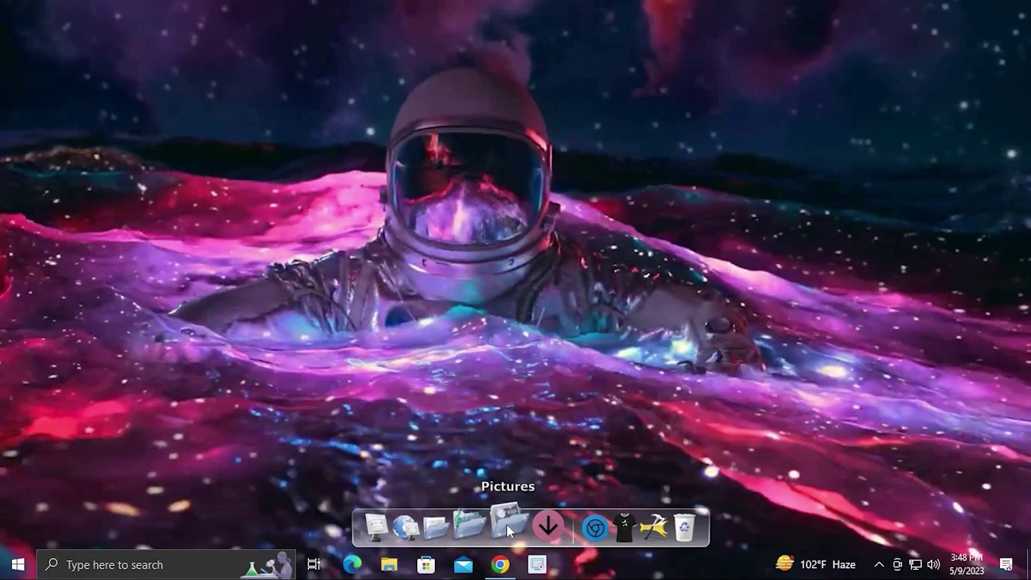
Replace the Pictures dock item's icon with place.png from the neptune-icons folder and apply it.
left_click(507, 525)
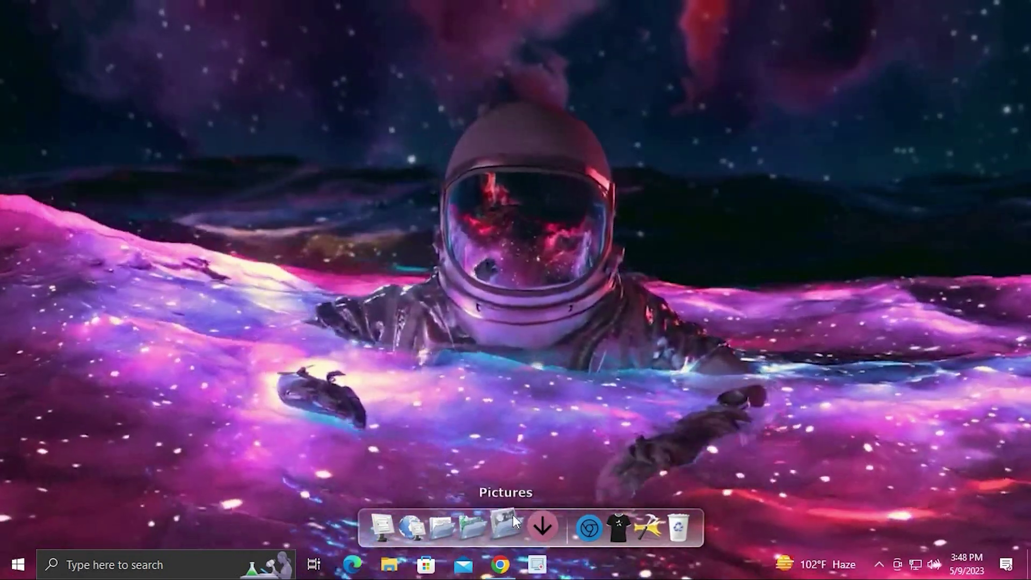
right_click(511, 525)
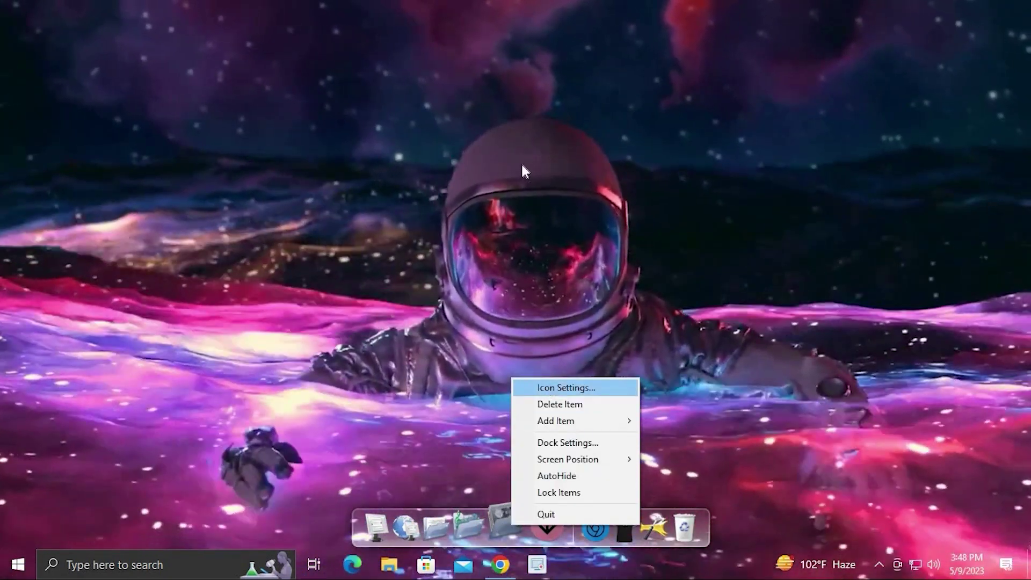
left_click(551, 387)
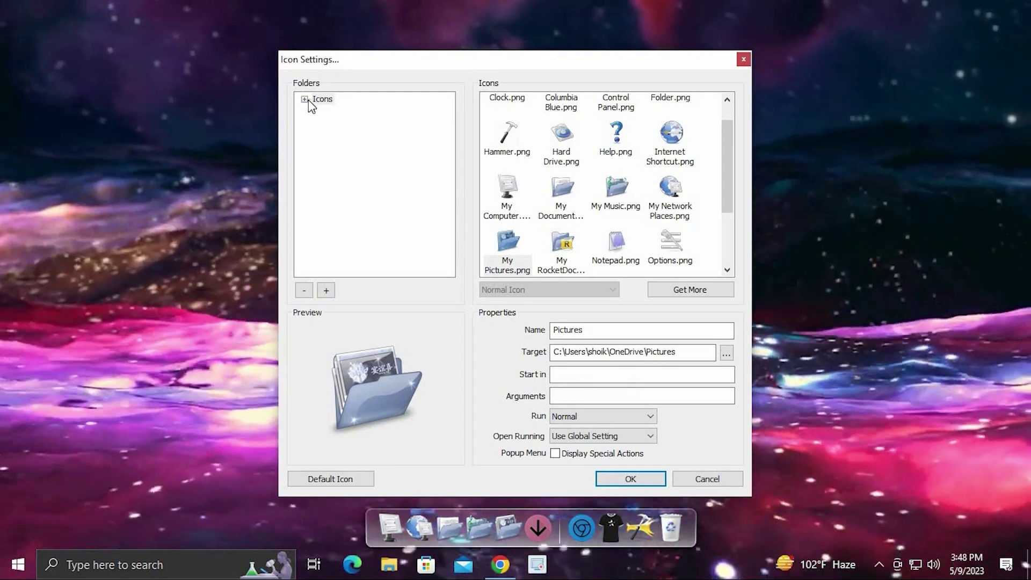
double_click(318, 100)
key("Down")
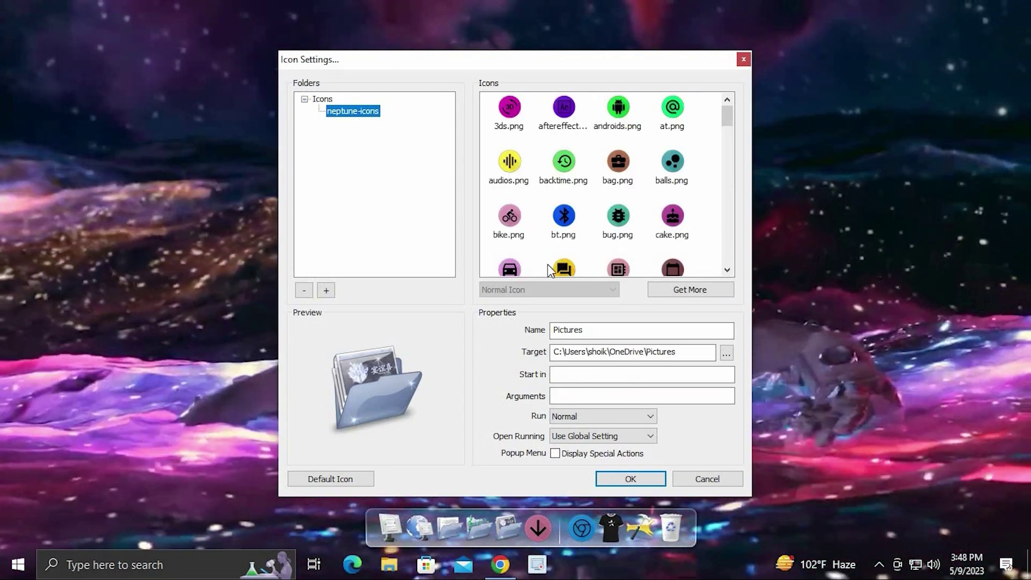
scroll(573, 239, "down", 2)
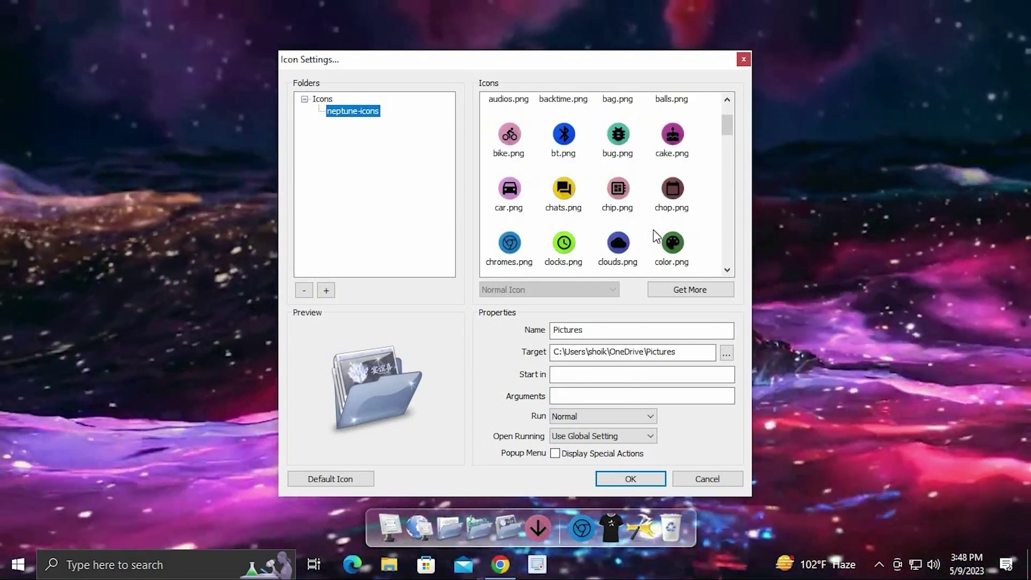
scroll(669, 221, "down", 2)
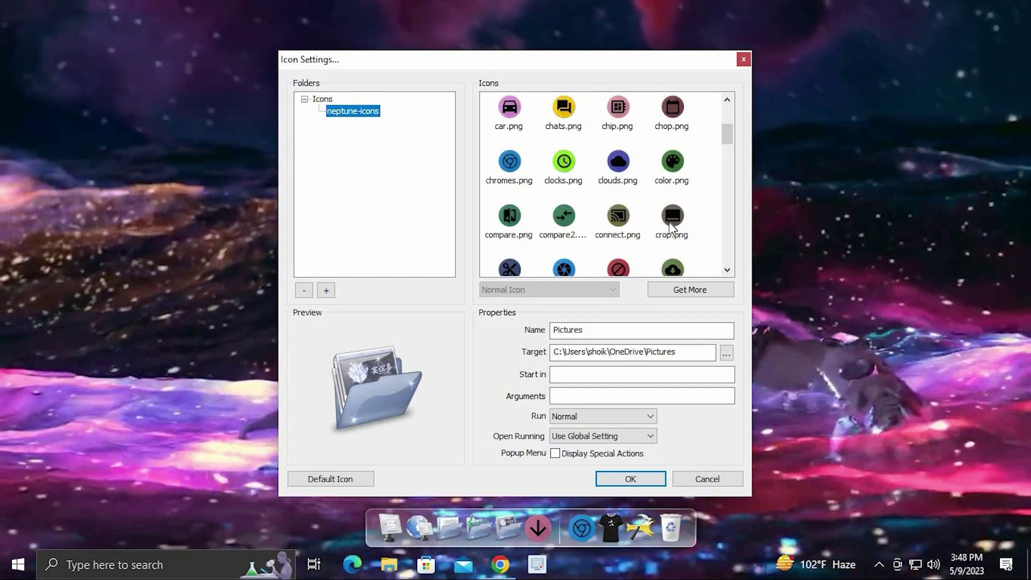
scroll(664, 221, "down", 1)
scroll(659, 220, "down", 2)
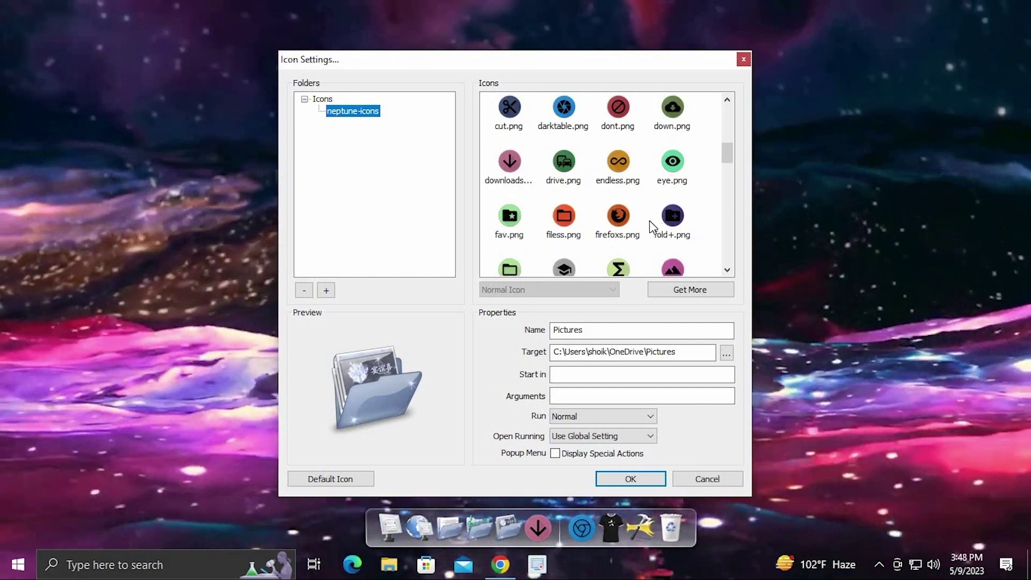
scroll(569, 230, "down", 1)
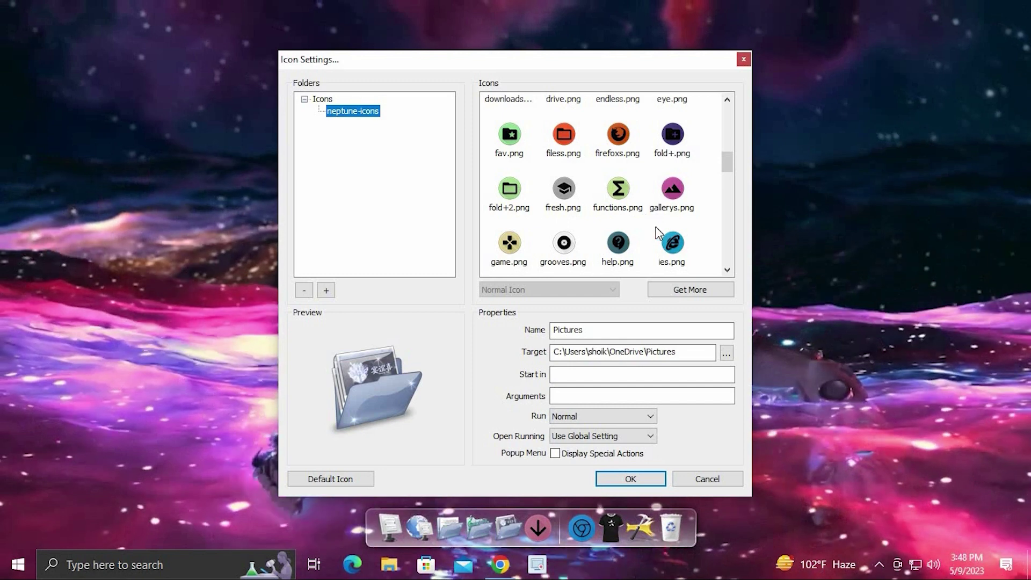
scroll(660, 228, "down", 2)
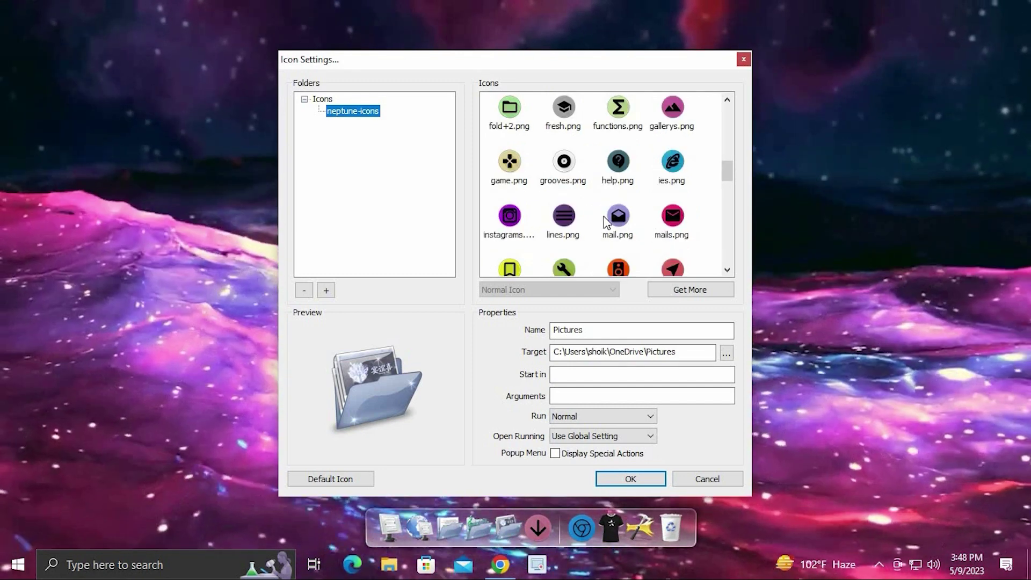
scroll(630, 220, "down", 2)
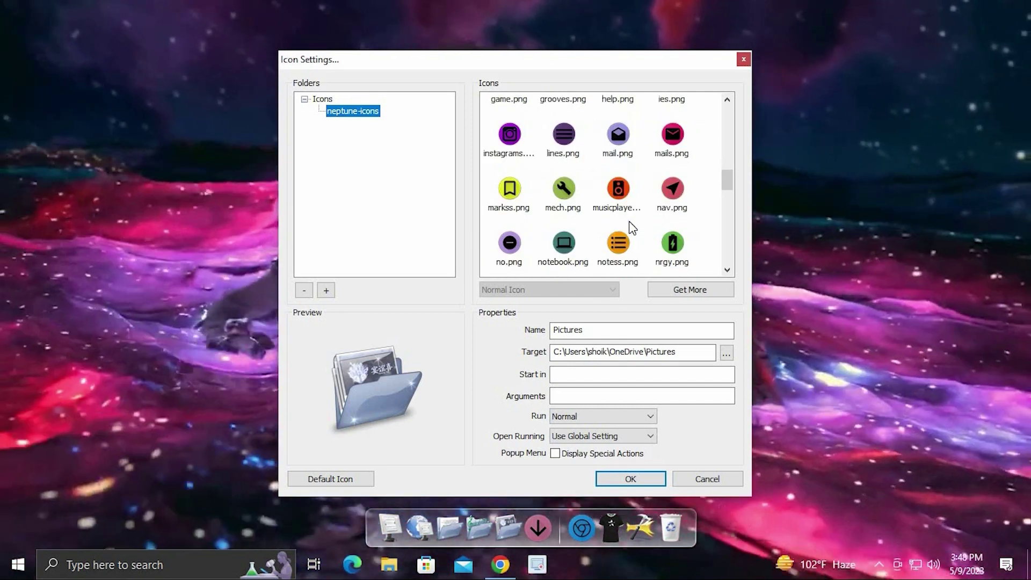
scroll(615, 228, "down", 4)
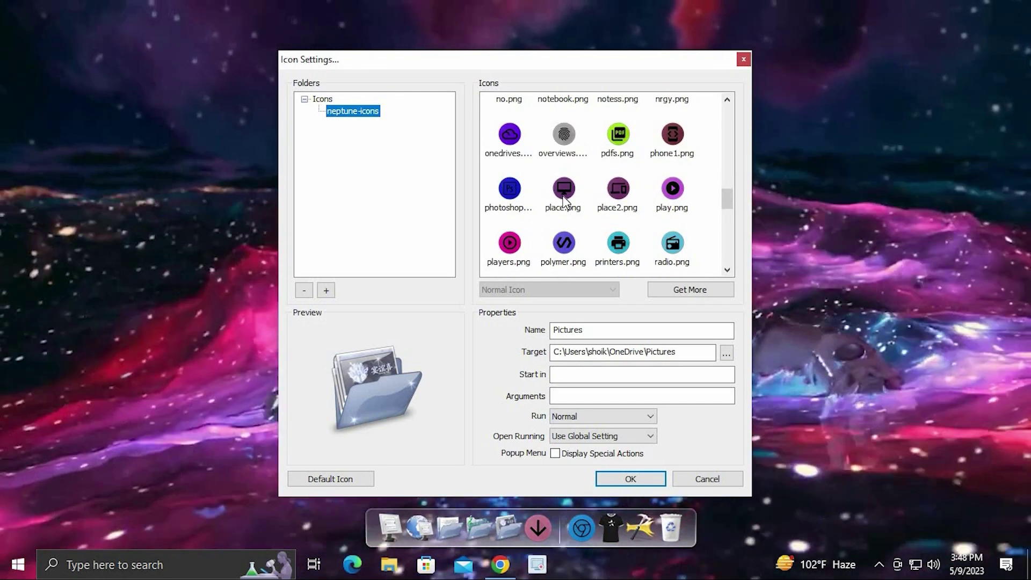
left_click(629, 479)
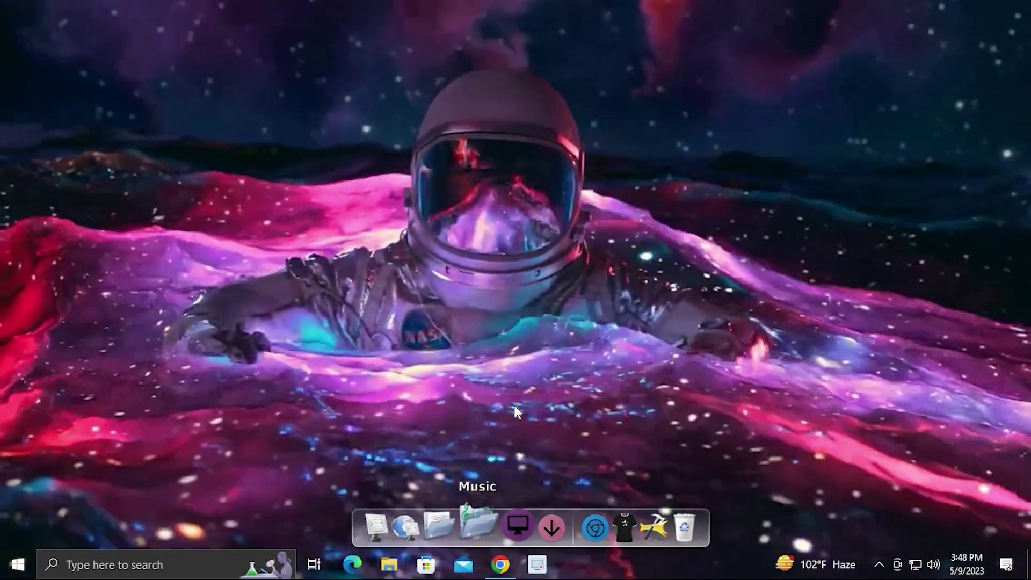
Set the Music dock item's icon to spotifys.png from the neptune-icons folder and apply it.
right_click(479, 520)
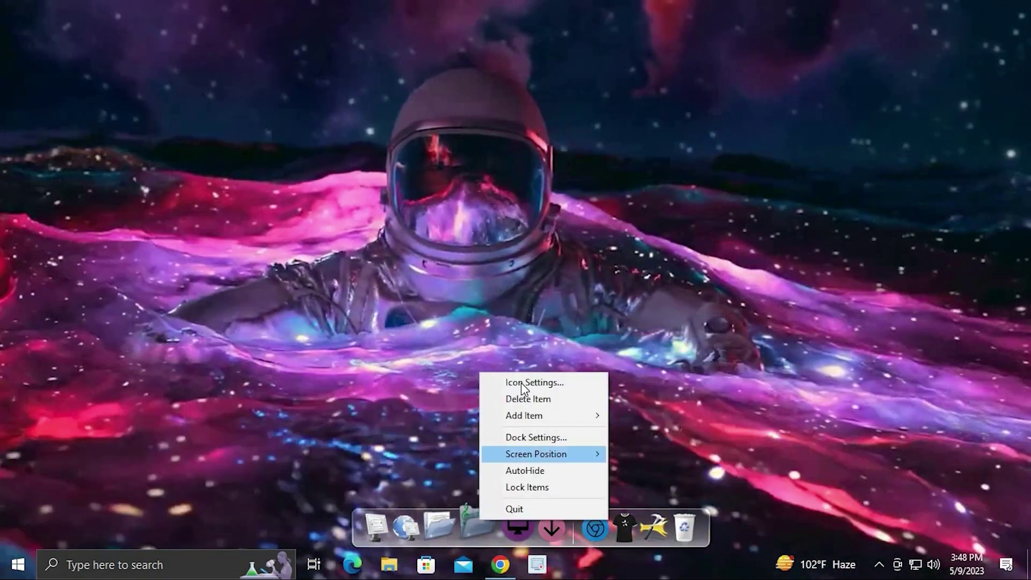
left_click(531, 382)
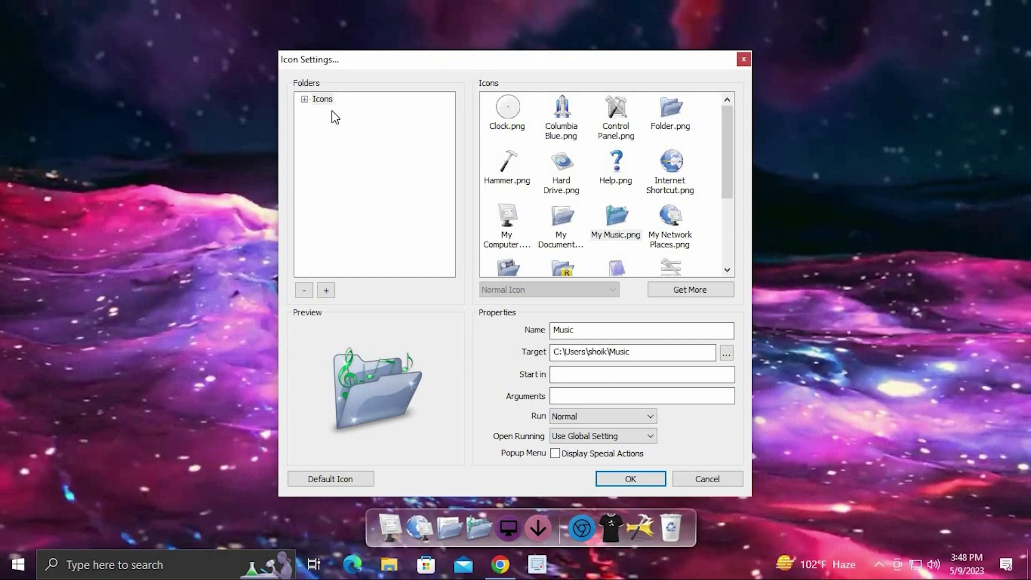
double_click(324, 100)
key("Down")
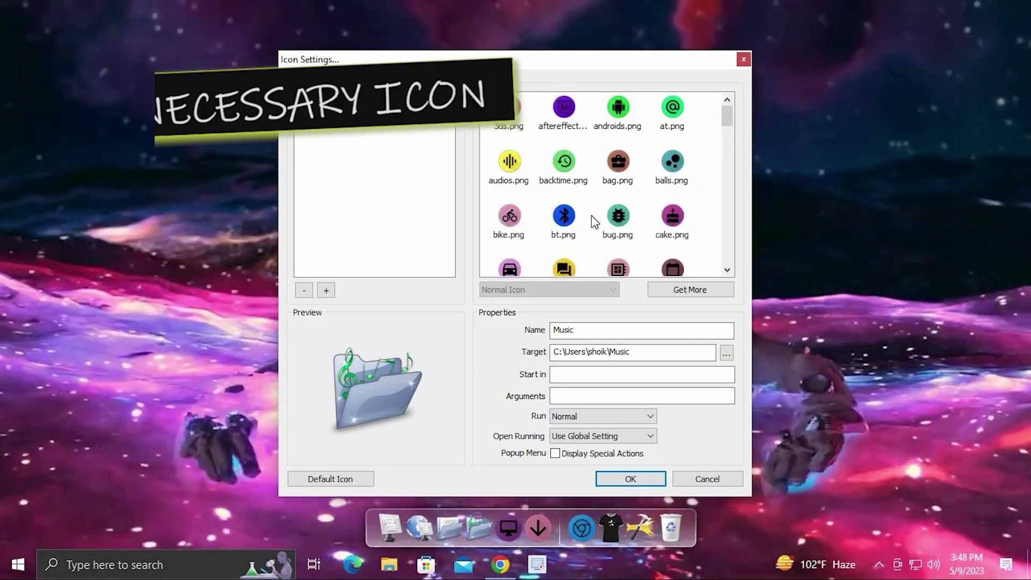
scroll(591, 220, "down", 2)
scroll(600, 216, "down", 5)
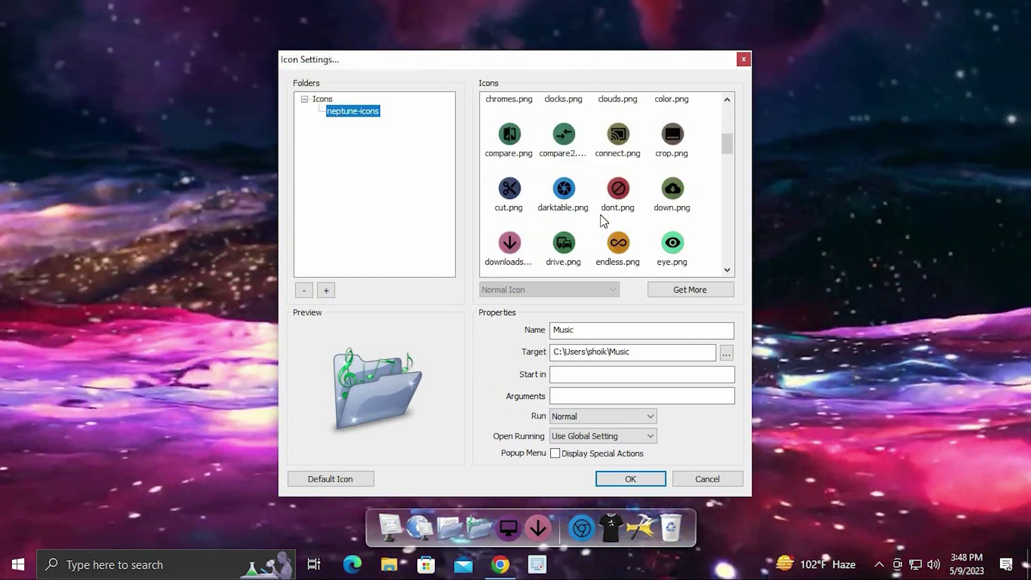
scroll(649, 209, "down", 1)
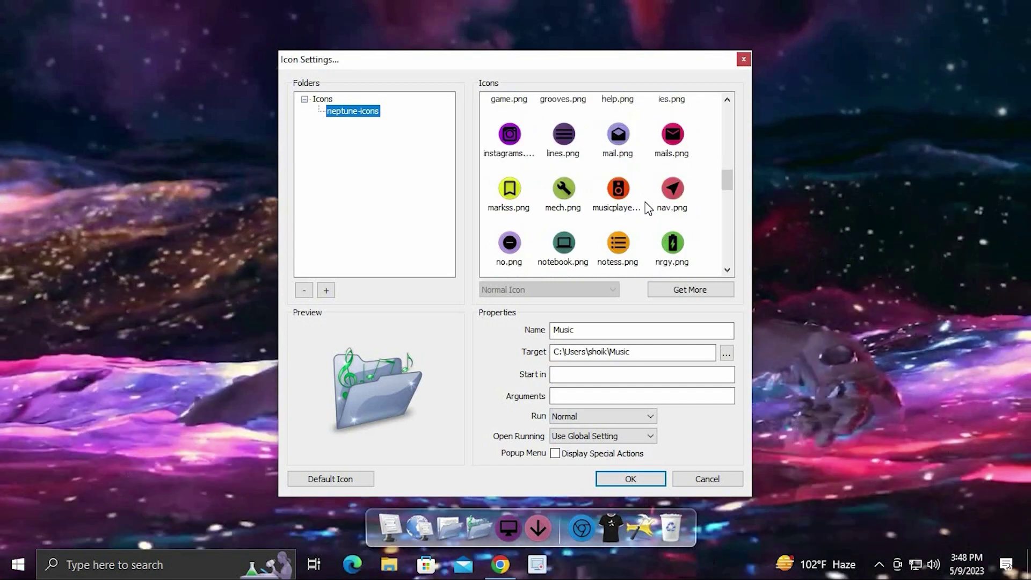
scroll(648, 208, "down", 3)
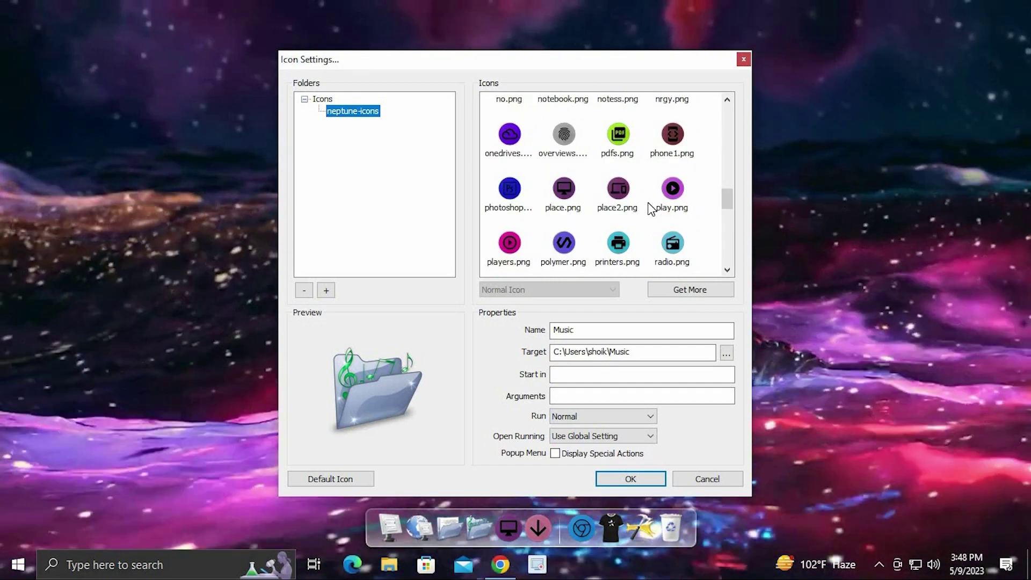
scroll(651, 208, "down", 3)
scroll(656, 208, "down", 1)
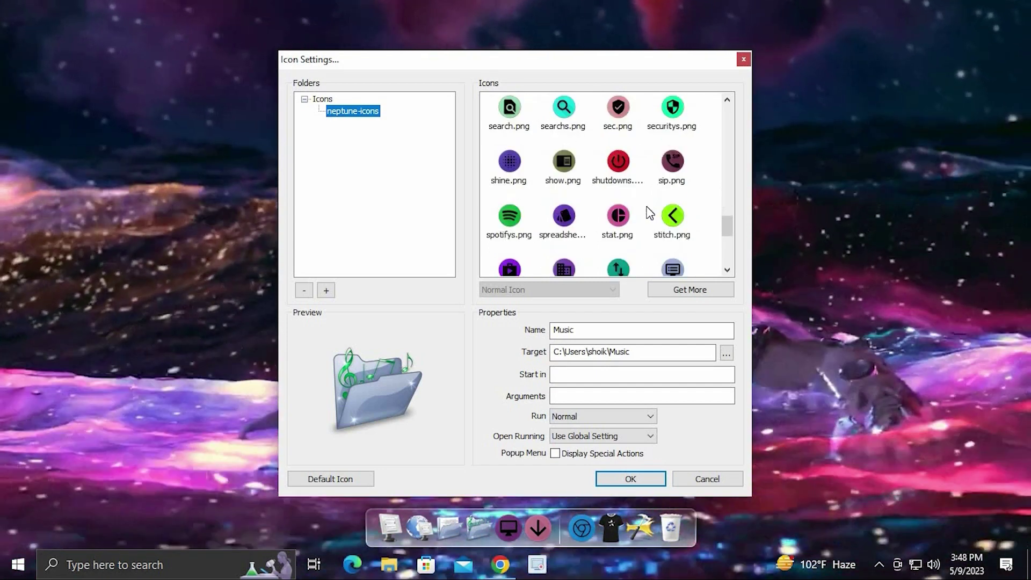
left_click(510, 217)
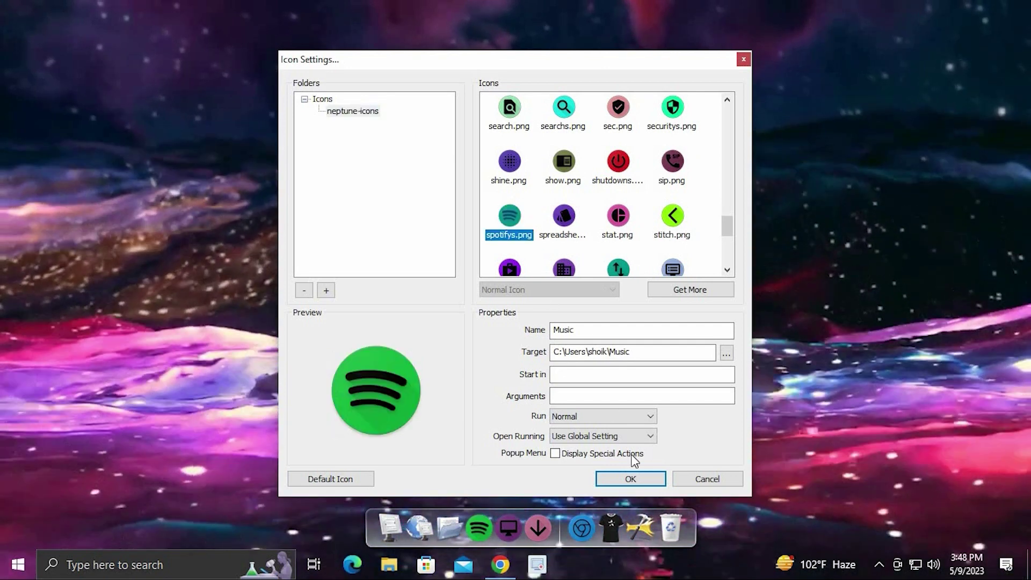
left_click(629, 473)
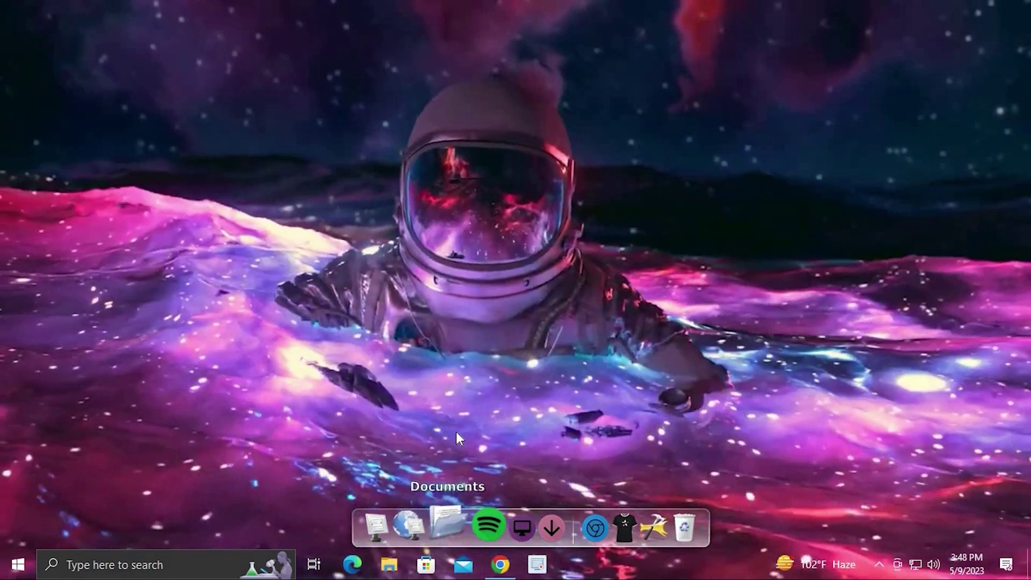
Set the Documents dock item's icon to firefoxs.png from the neptune-icons folder and apply it.
right_click(448, 522)
left_click(502, 385)
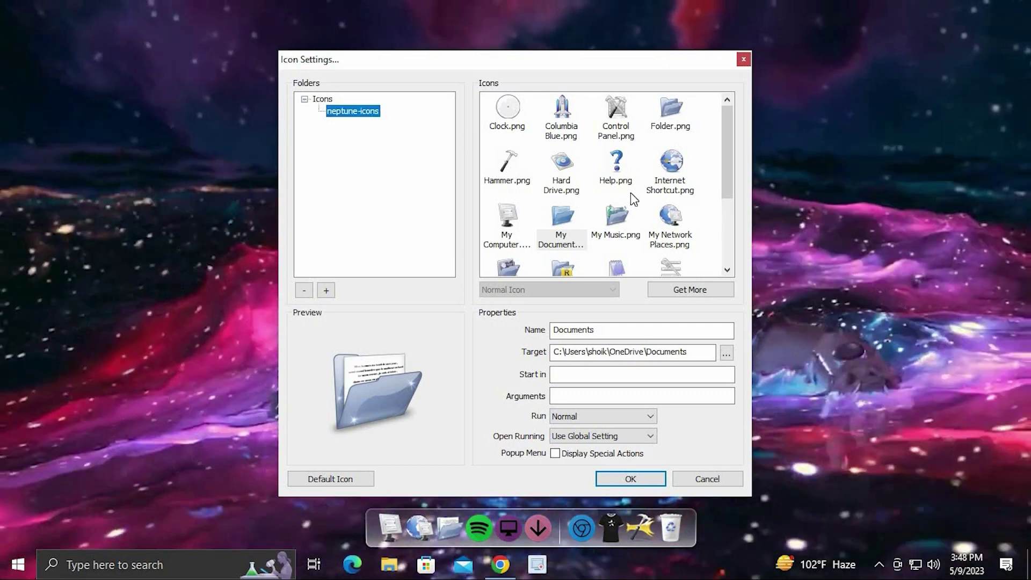
scroll(630, 192, "down", 4)
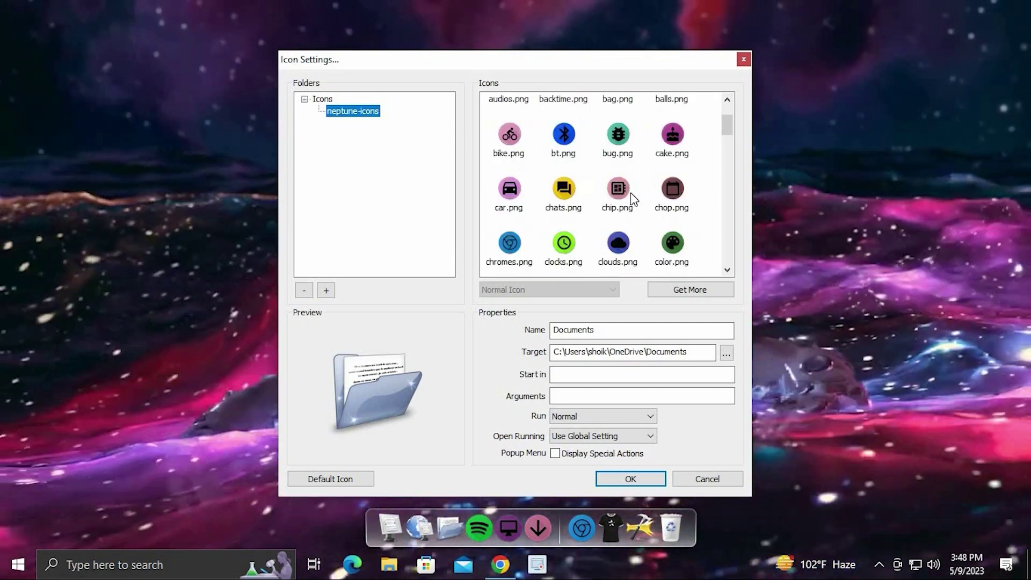
scroll(639, 215, "up", 3)
scroll(640, 216, "down", 4)
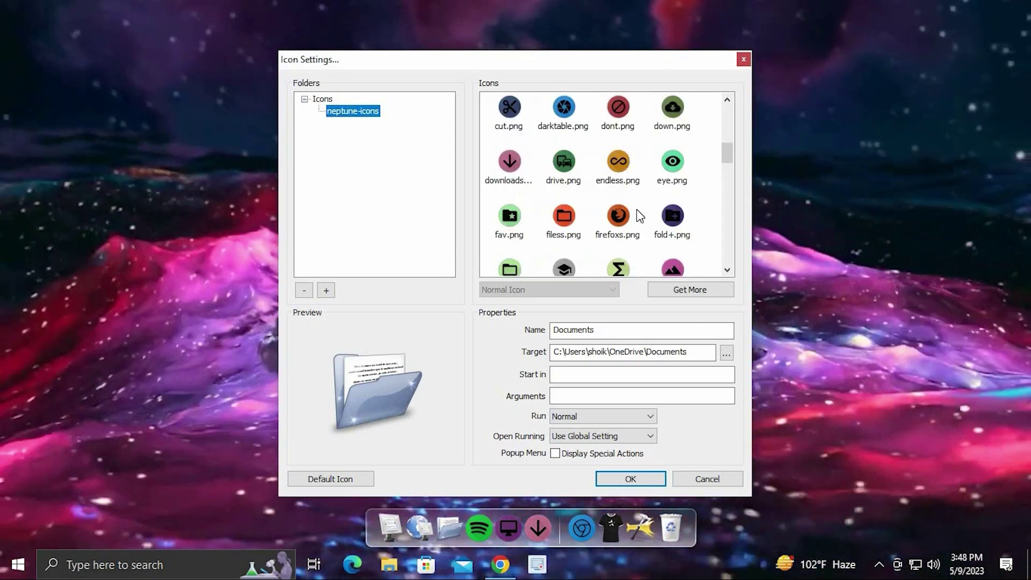
left_click(618, 216)
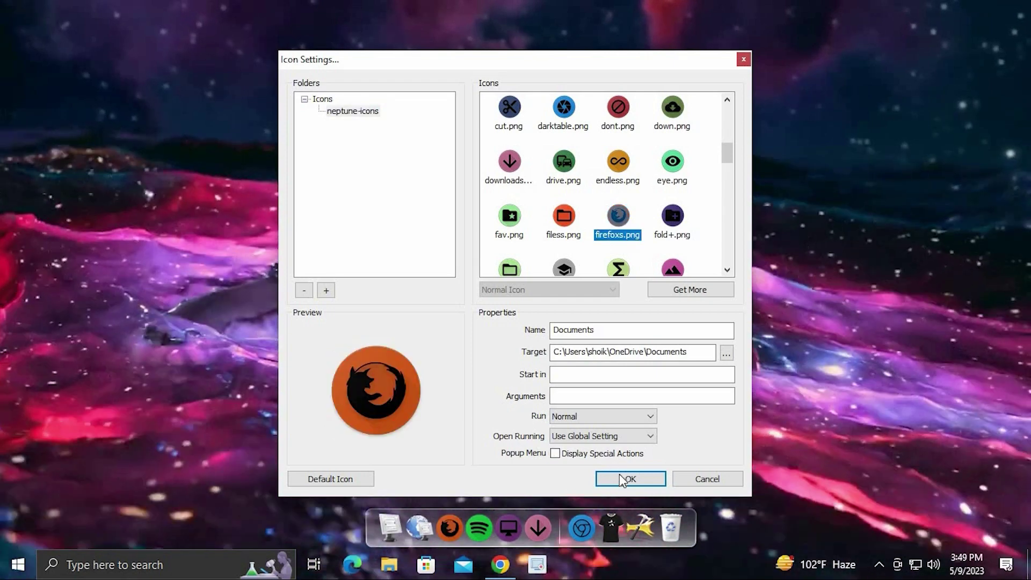
left_click(623, 479)
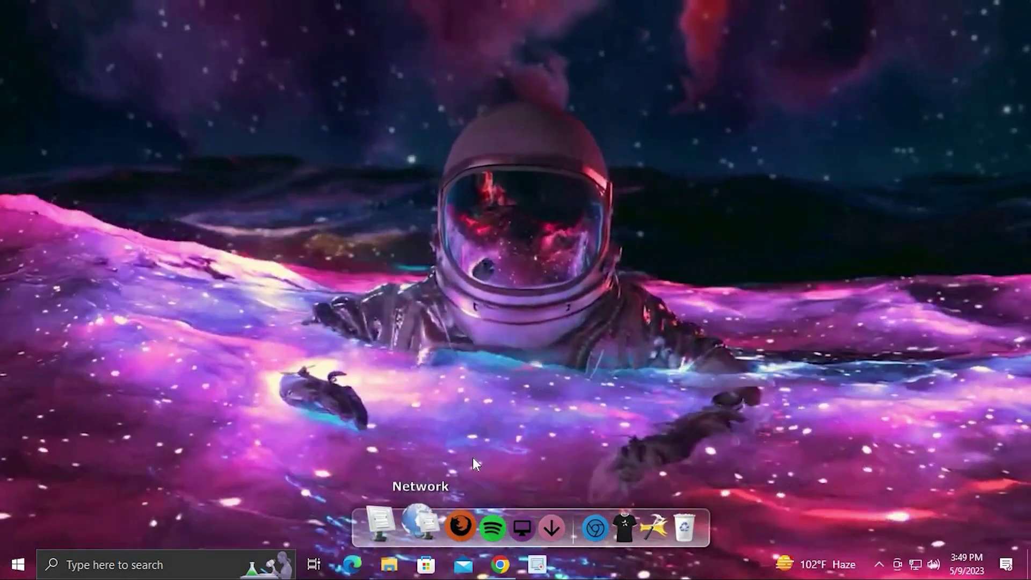
Replace the Network dock item's icon with youtubes.png from the neptune-icons folder and apply it.
right_click(420, 520)
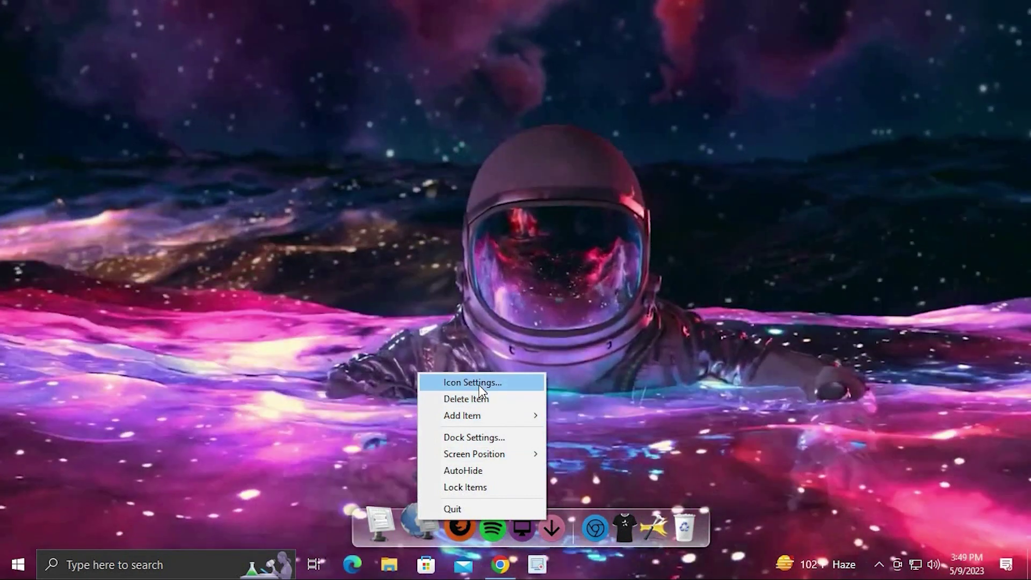
left_click(472, 383)
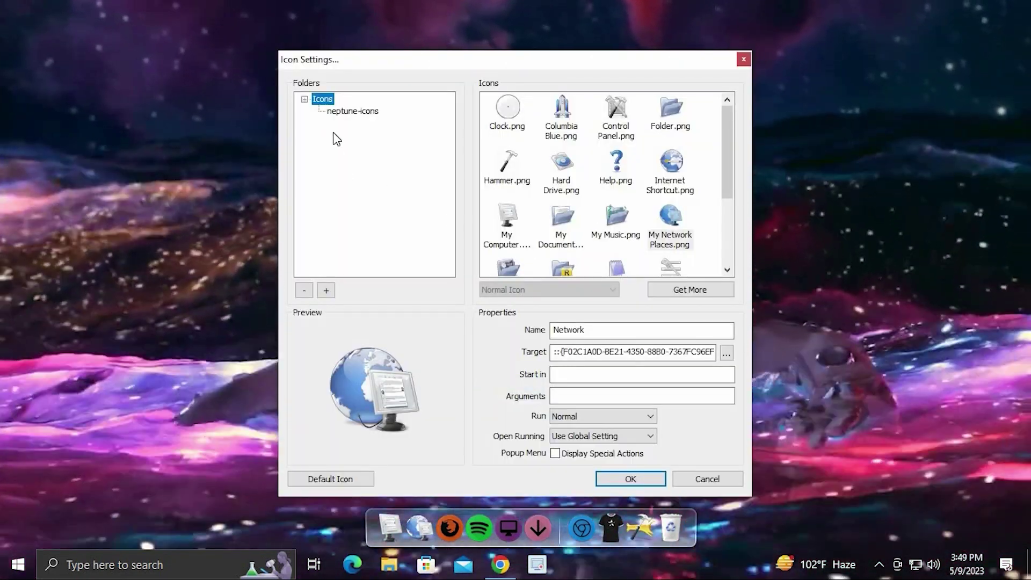
left_click(344, 111)
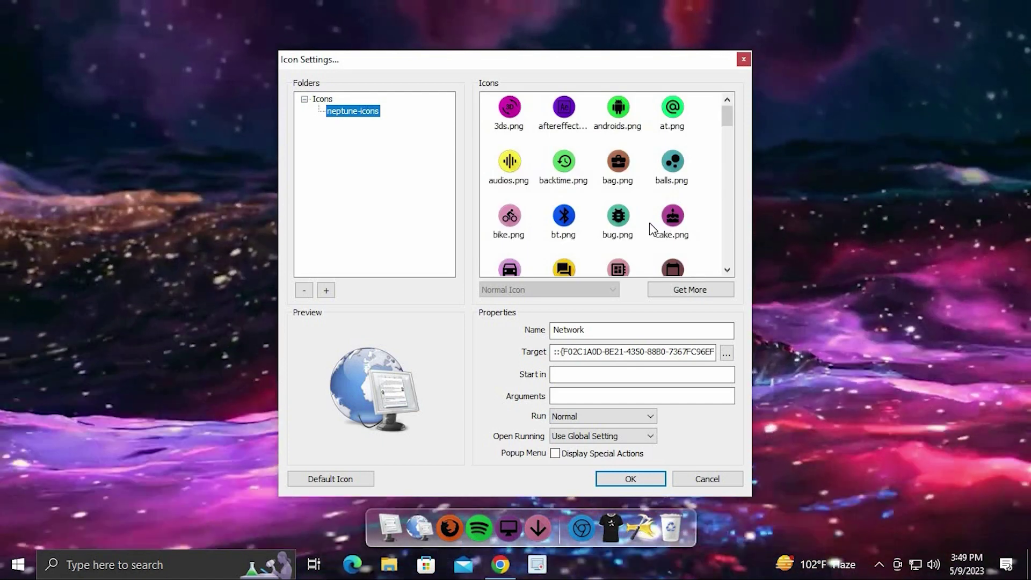
scroll(655, 228, "down", 7)
scroll(648, 227, "down", 2)
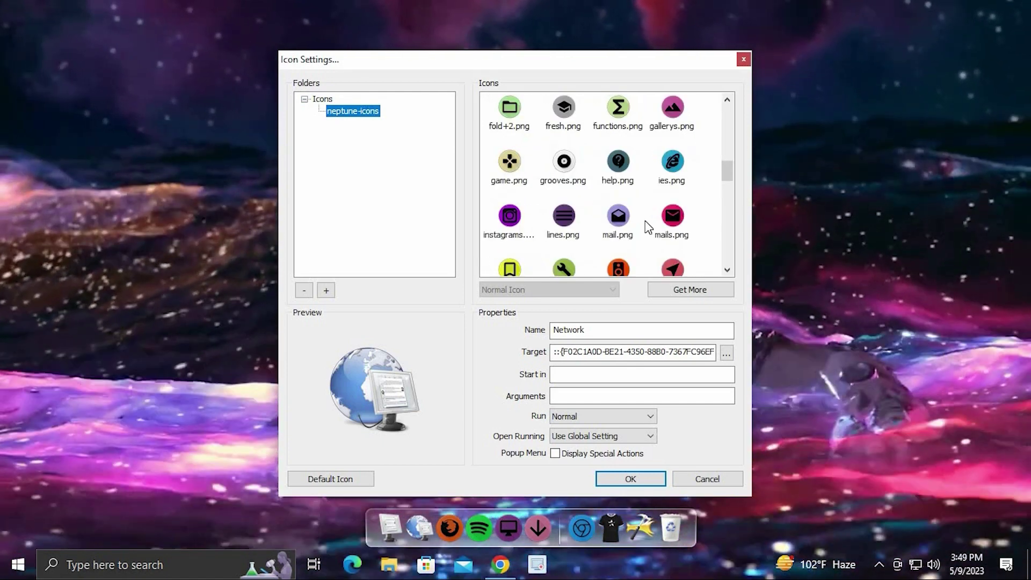
scroll(648, 228, "down", 4)
scroll(648, 227, "down", 3)
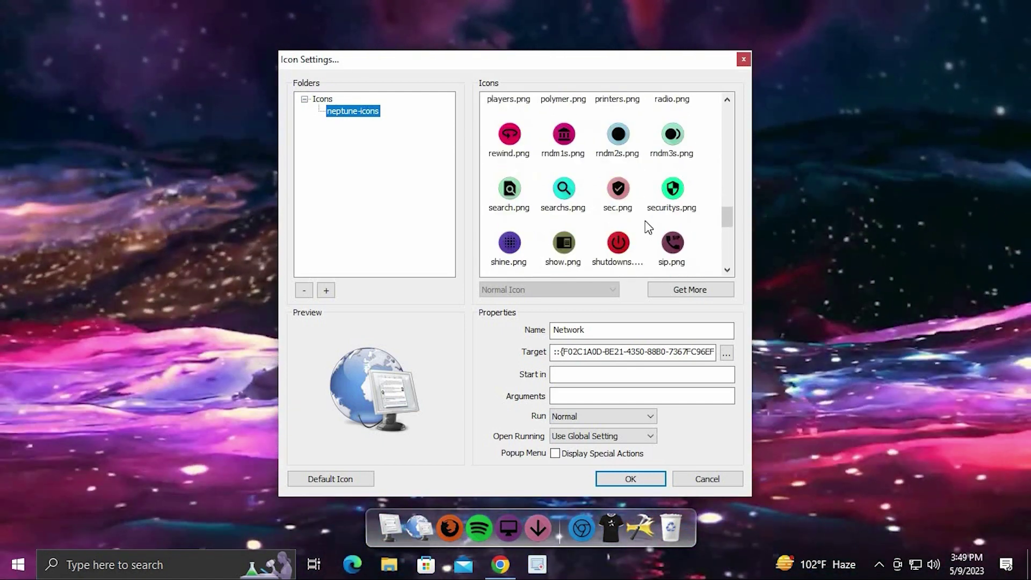
scroll(650, 225, "down", 3)
scroll(650, 225, "down", 4)
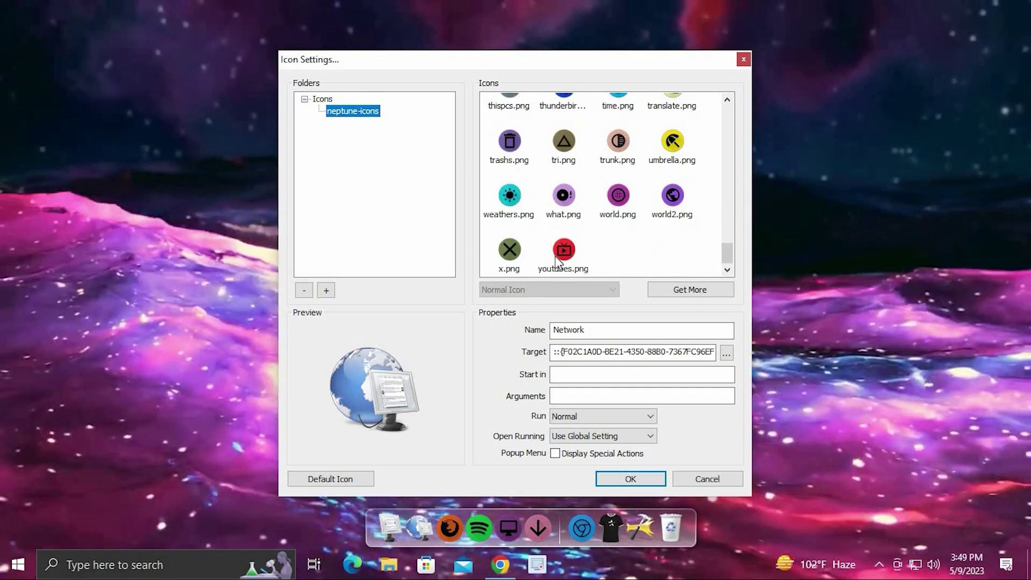
left_click(557, 257)
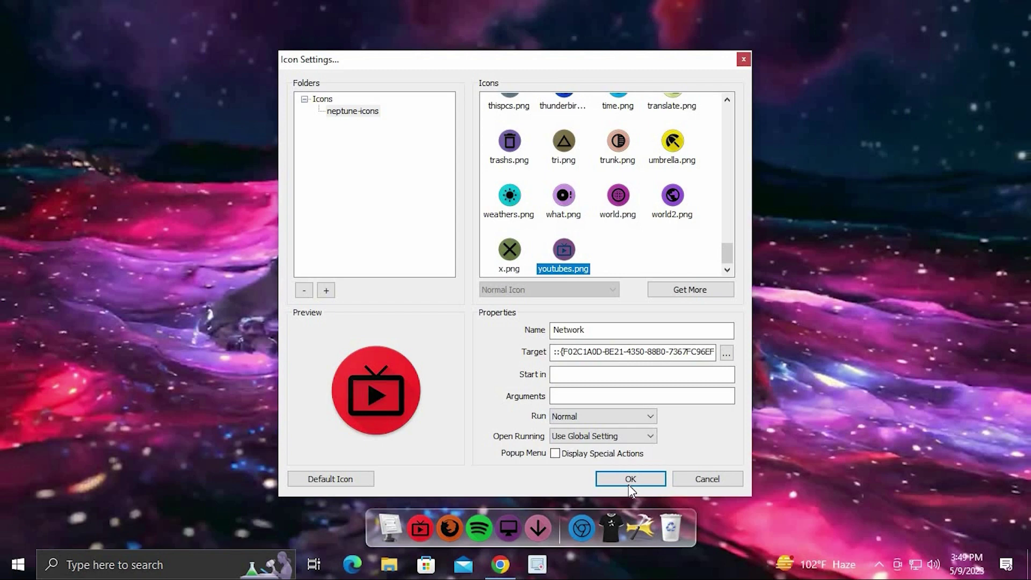
left_click(627, 476)
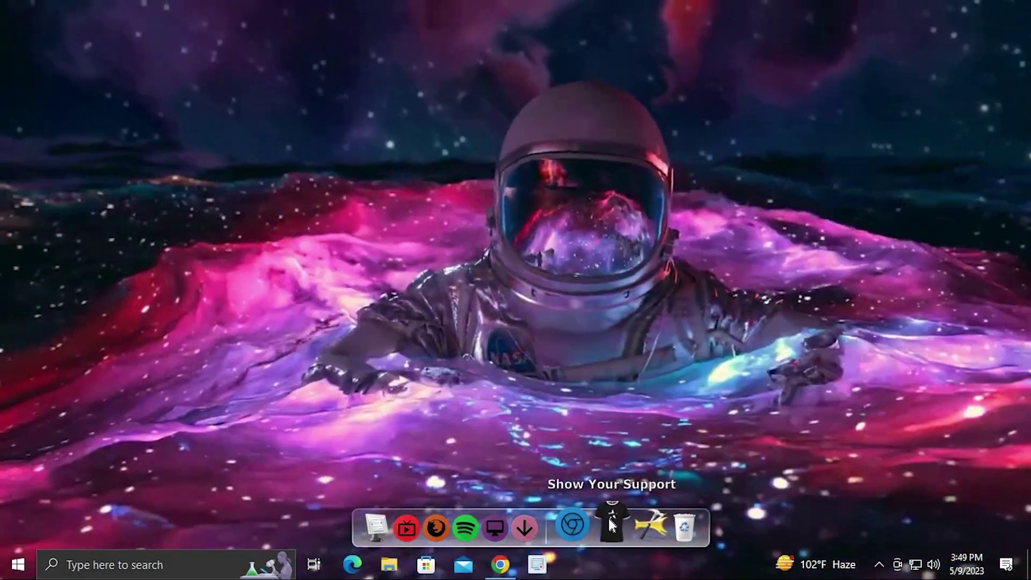
Remove Show Your Support, the item next to it, Recycle Bin and This PC from the dock.
left_click_drag(610, 521, 581, 470)
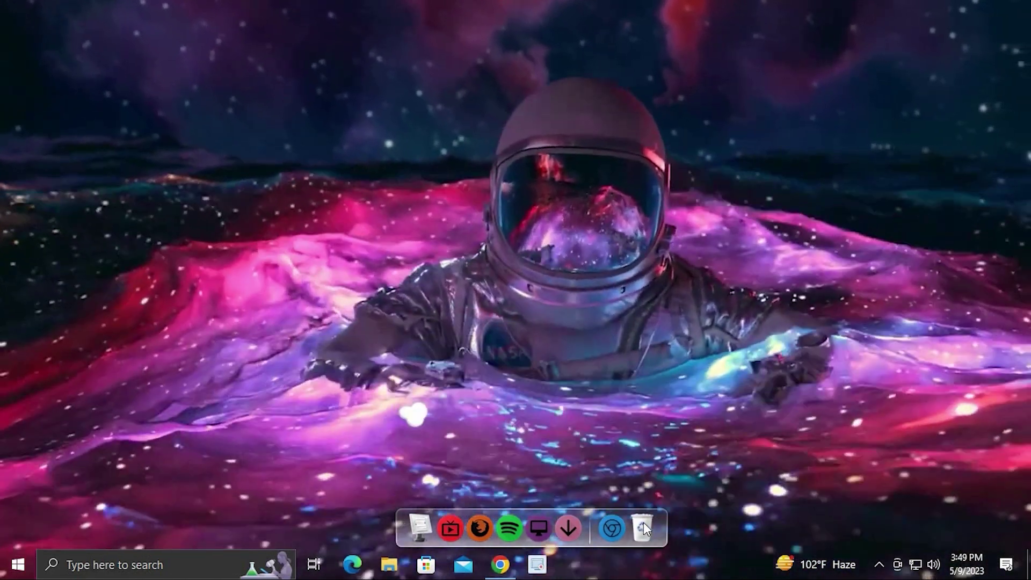
left_click_drag(644, 523, 612, 491)
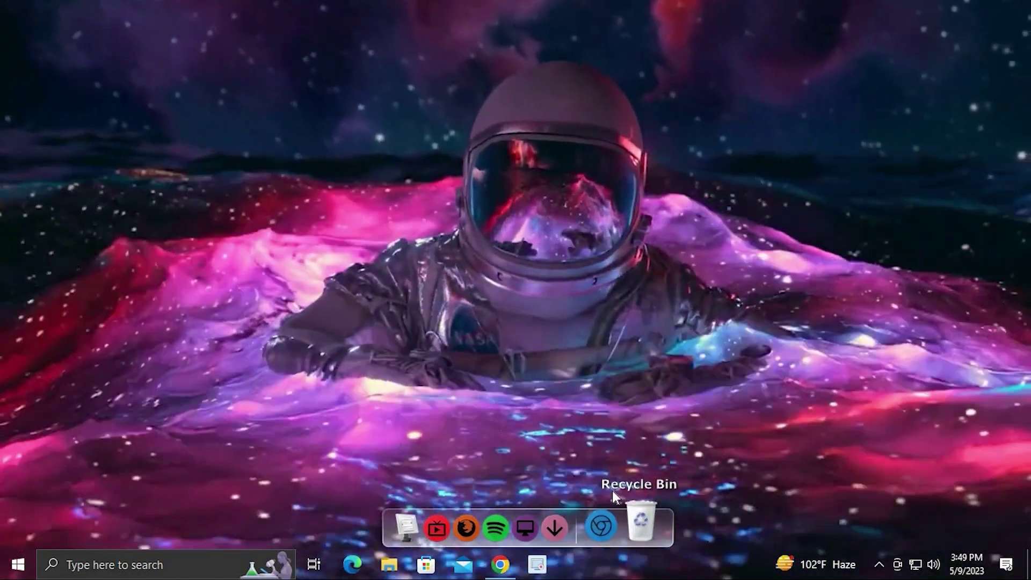
left_click_drag(641, 522, 511, 457)
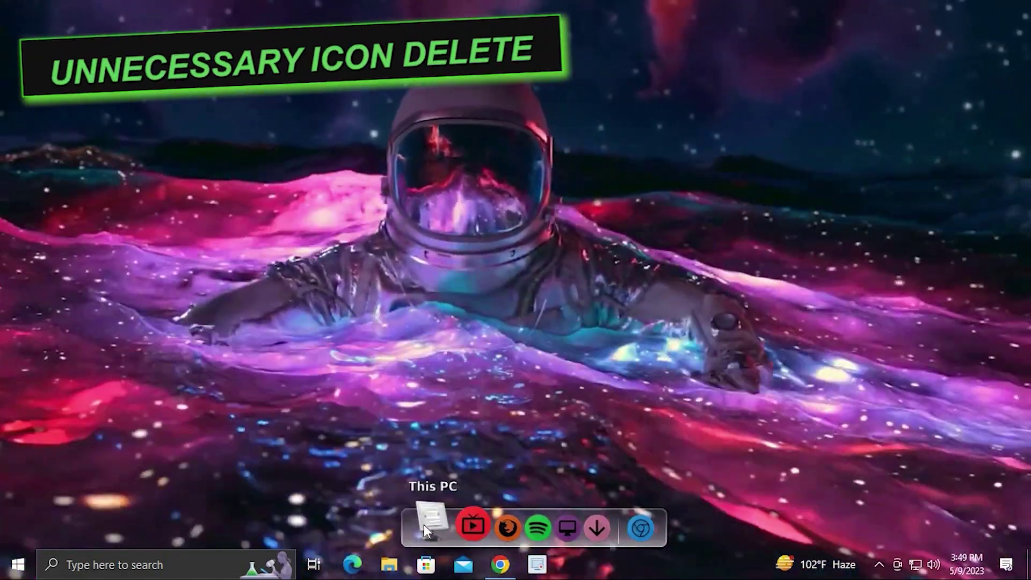
left_click_drag(424, 524, 338, 489)
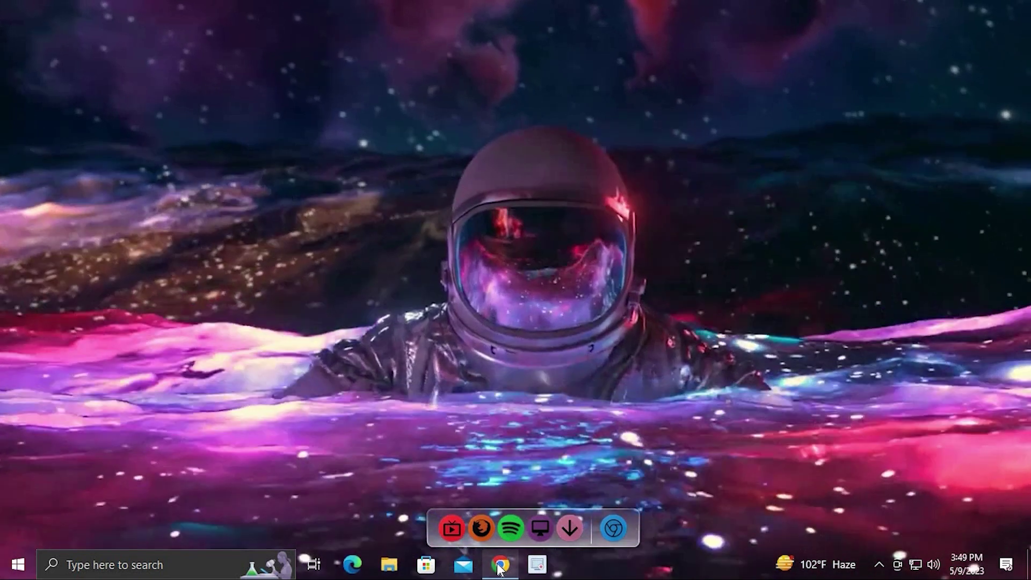
Switch to Chrome, download the Advansity (UPDATED 22-APR-2023) skin from its DeviantArt page and minimize the browser.
left_click(499, 567)
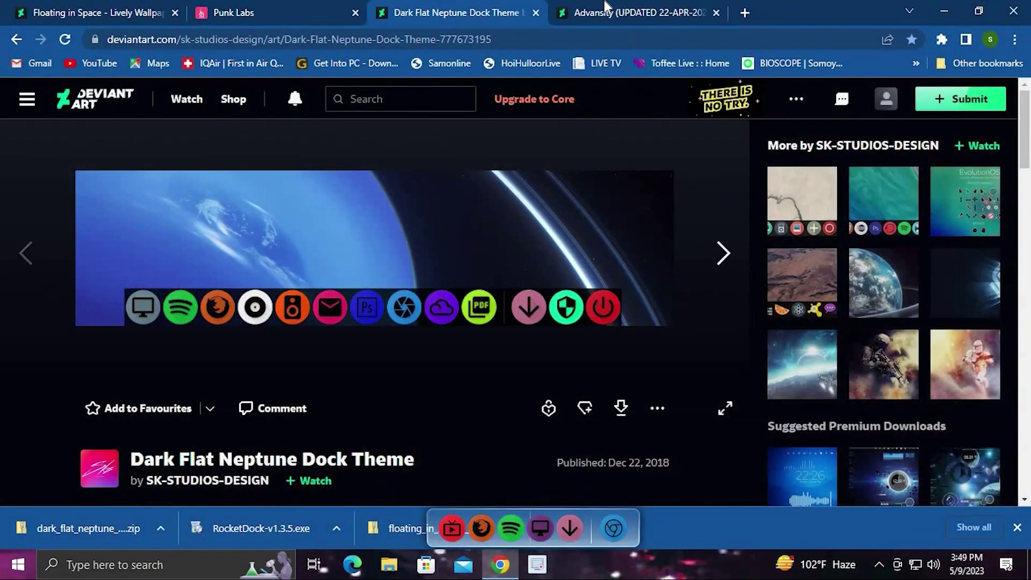
key("ctrl+Tab")
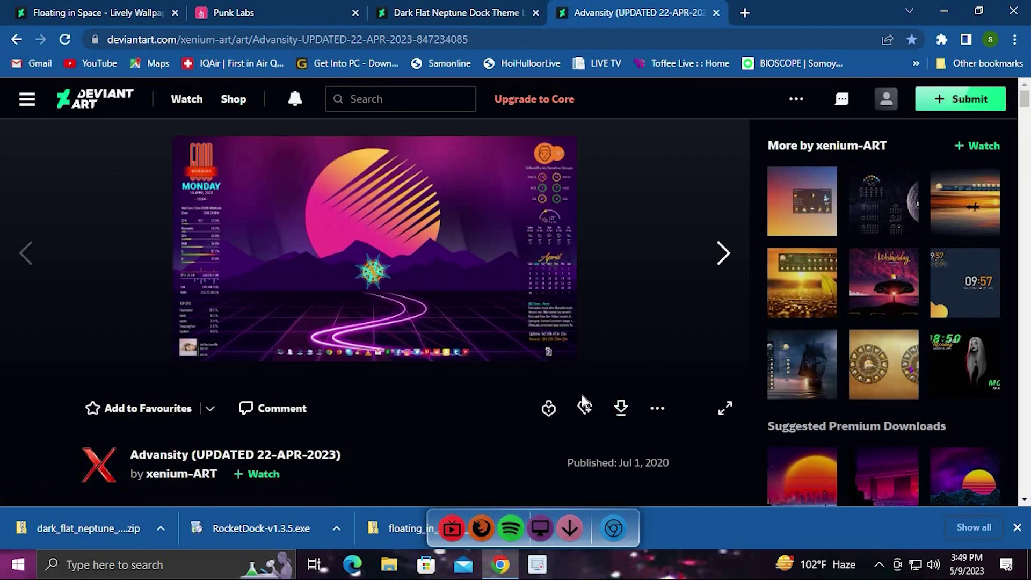
left_click(619, 411)
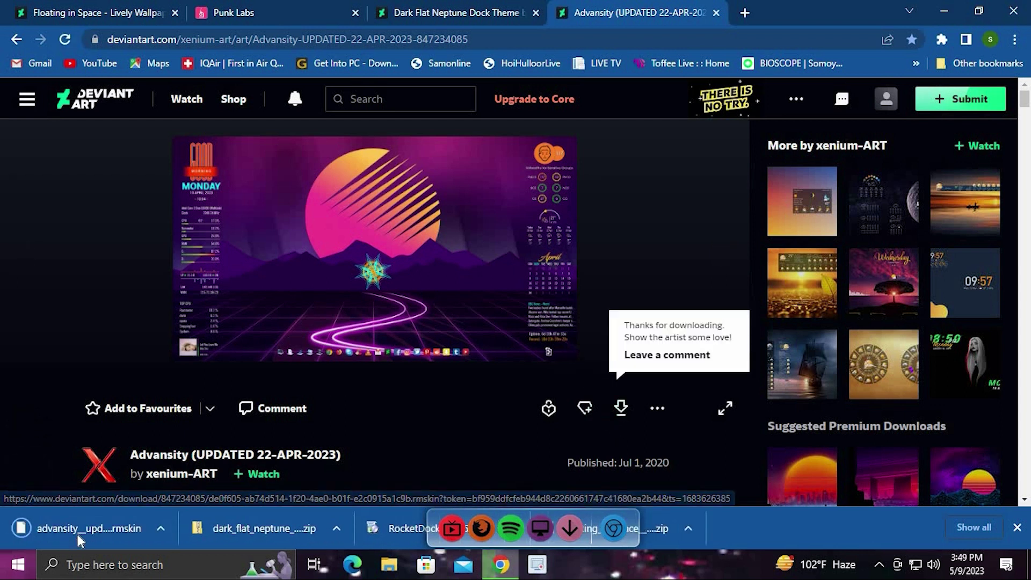
left_click(1018, 527)
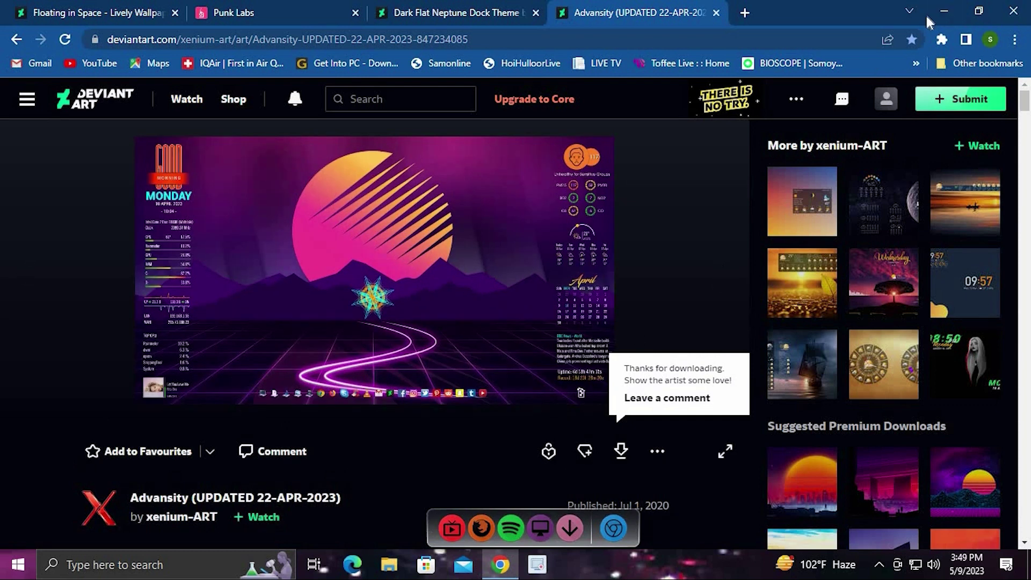
left_click(945, 12)
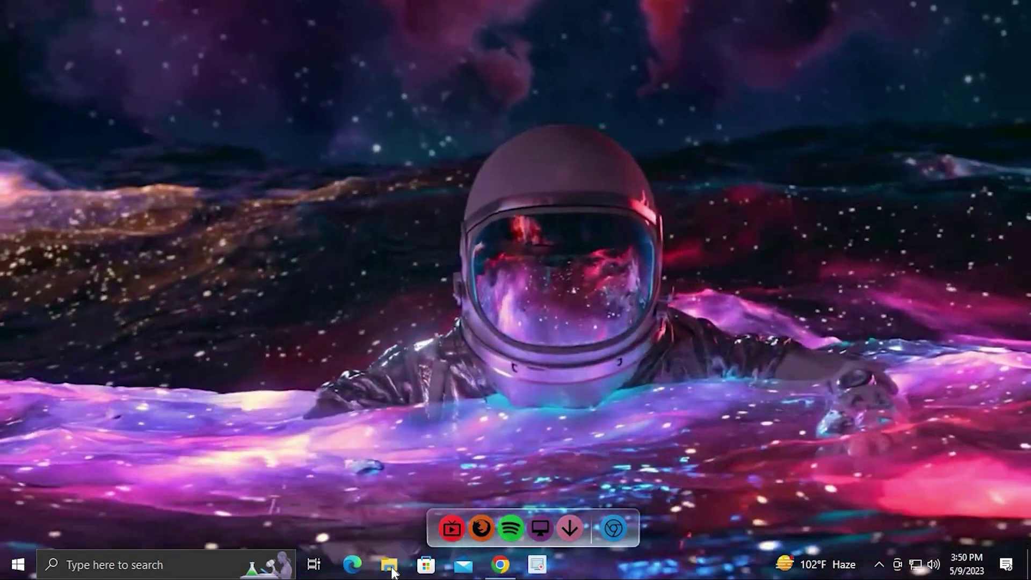
Open the Downloads folder in File Explorer and maximize its window.
left_click(391, 566)
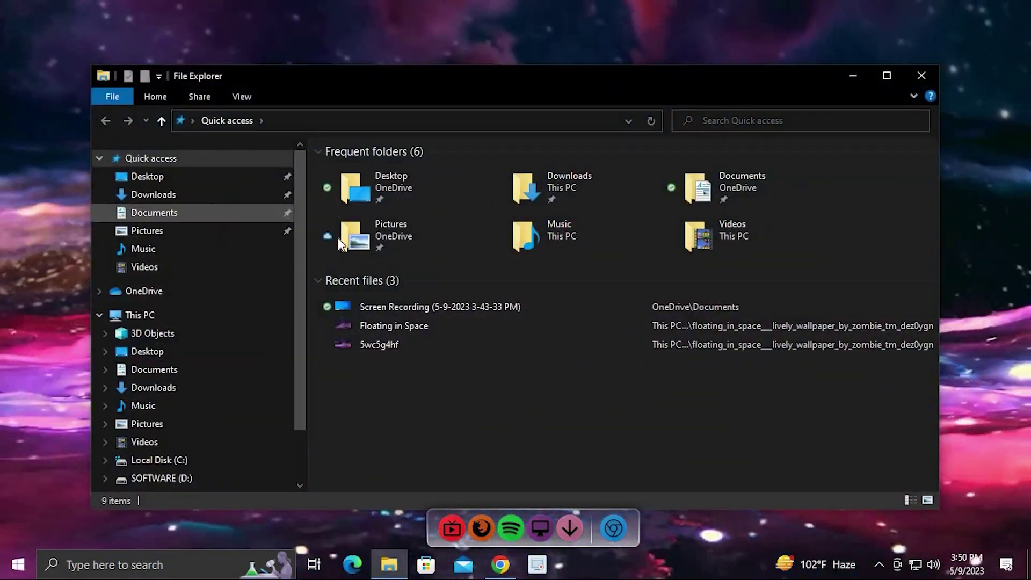
left_click(153, 194)
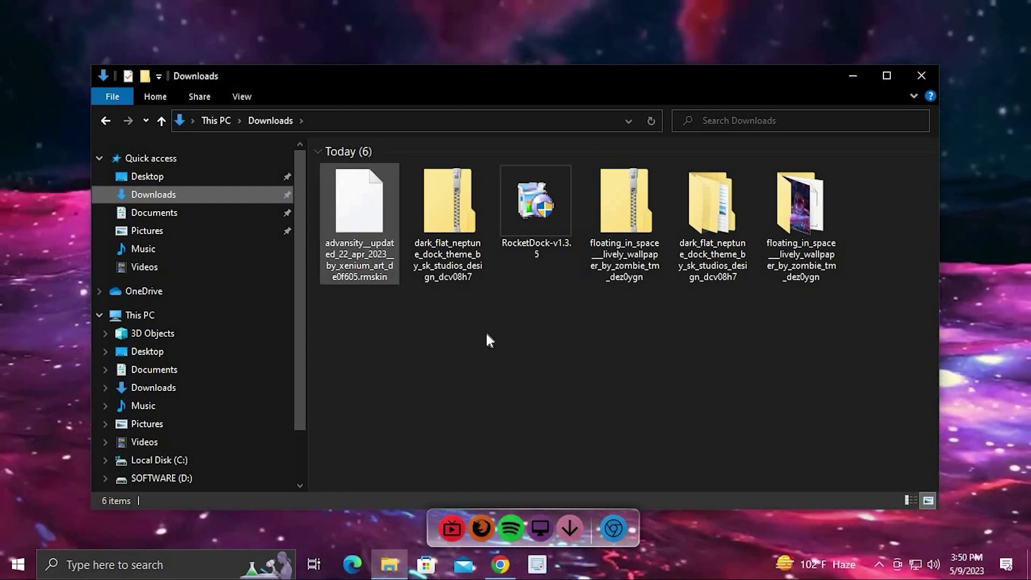
left_click(886, 76)
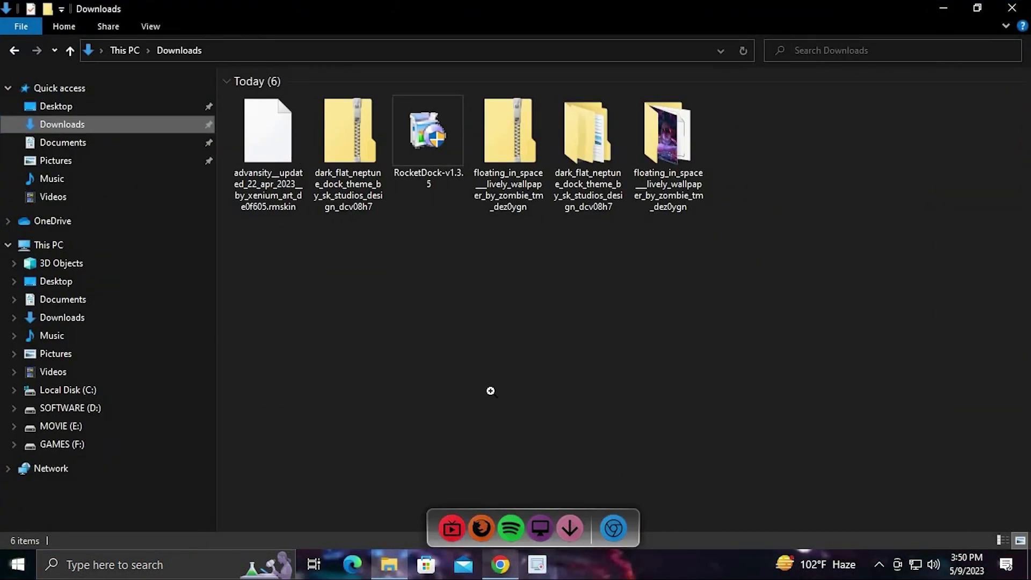
Switch to Chrome, search Google for rainmeter in a new tab and open the rainmeter.net site.
left_click(500, 565)
left_click(744, 13)
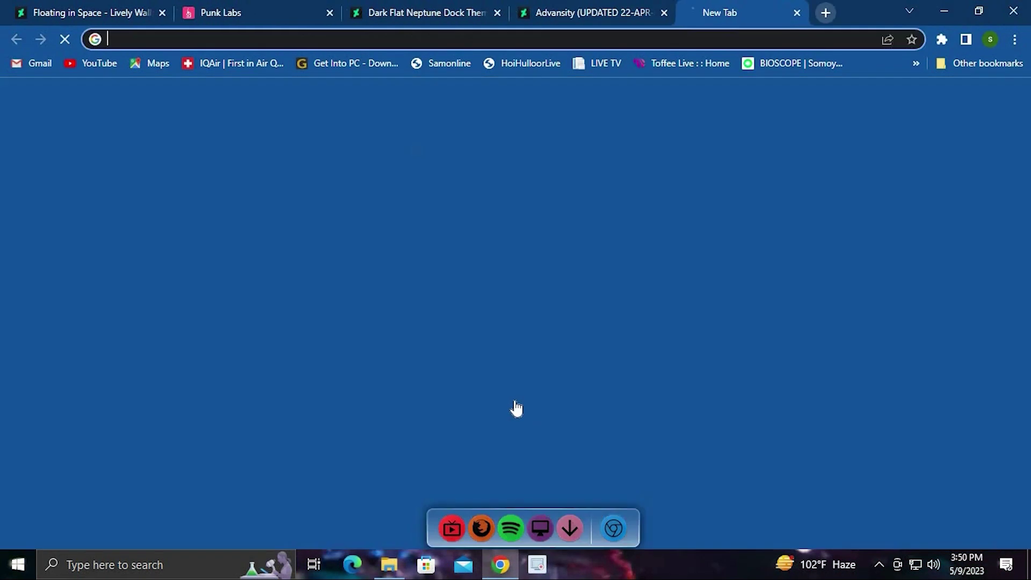
left_click(473, 376)
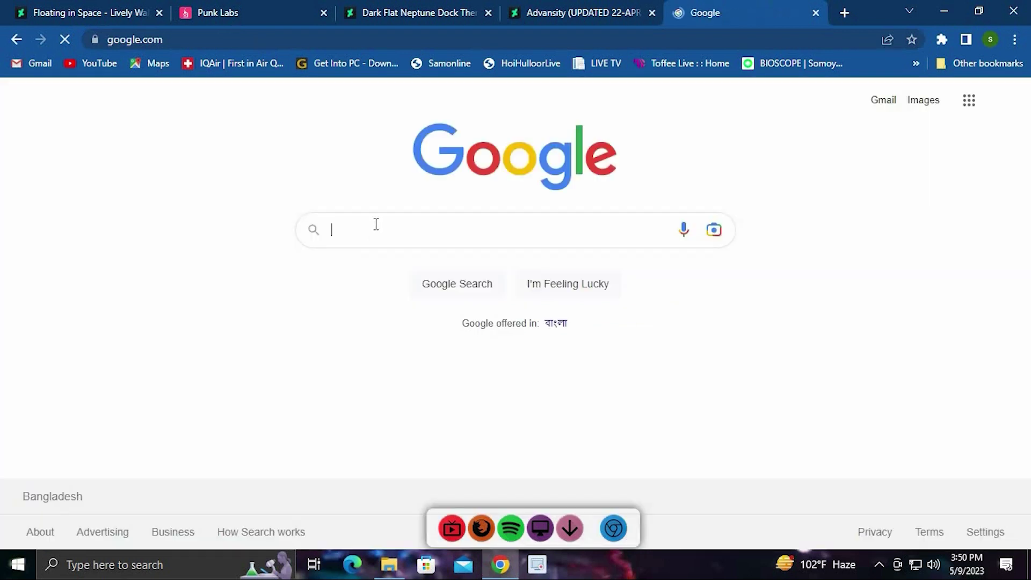
left_click(379, 223)
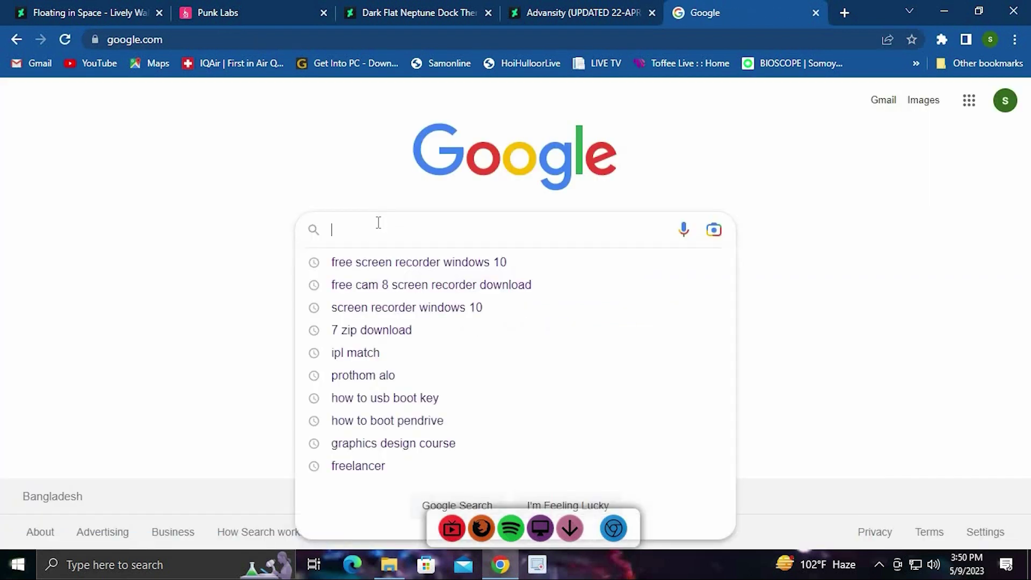
type("rain")
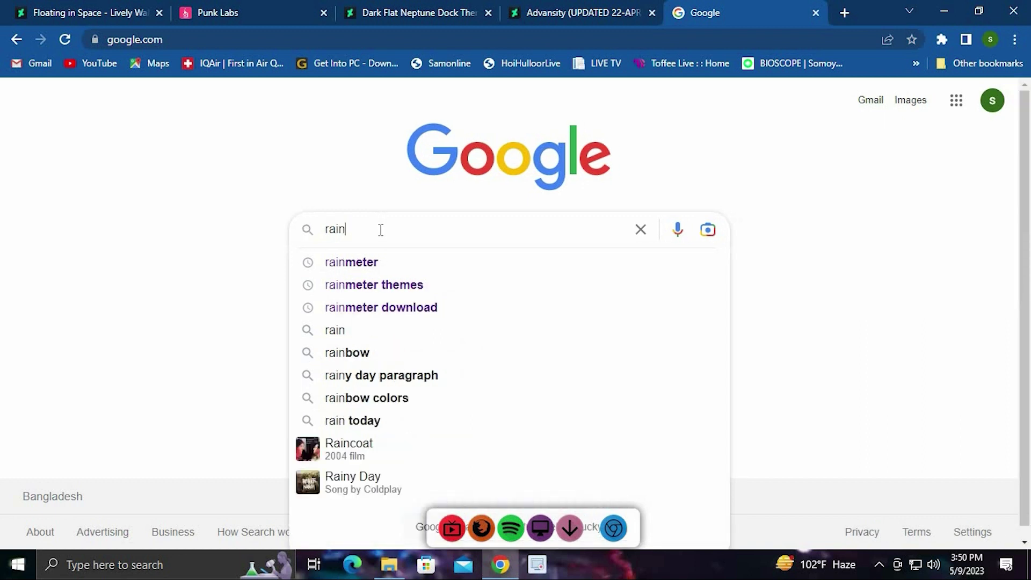
left_click(374, 267)
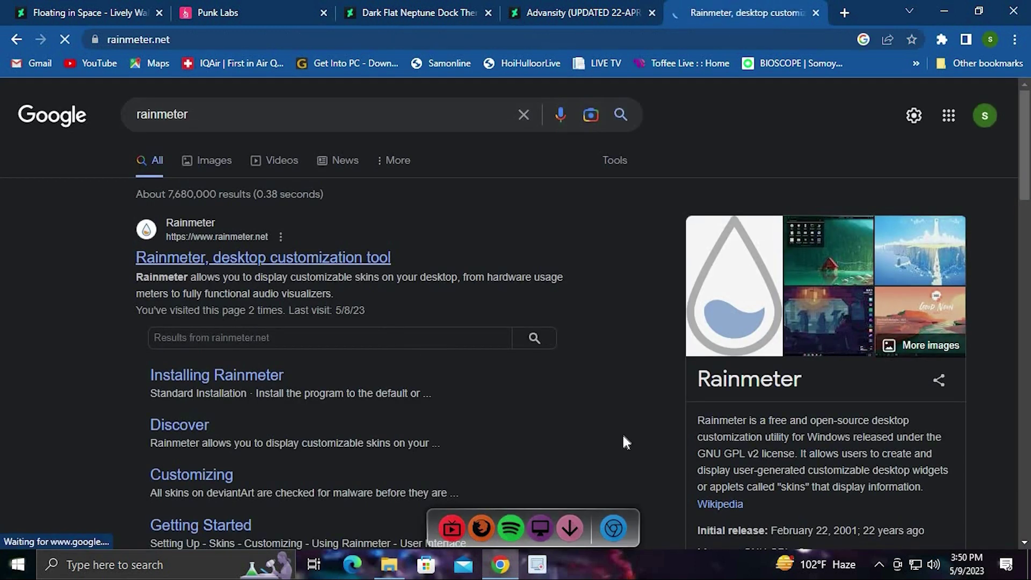
Download the Rainmeter 4.5.17 release installer from the site's Downloads section.
scroll(488, 311, "down", 4)
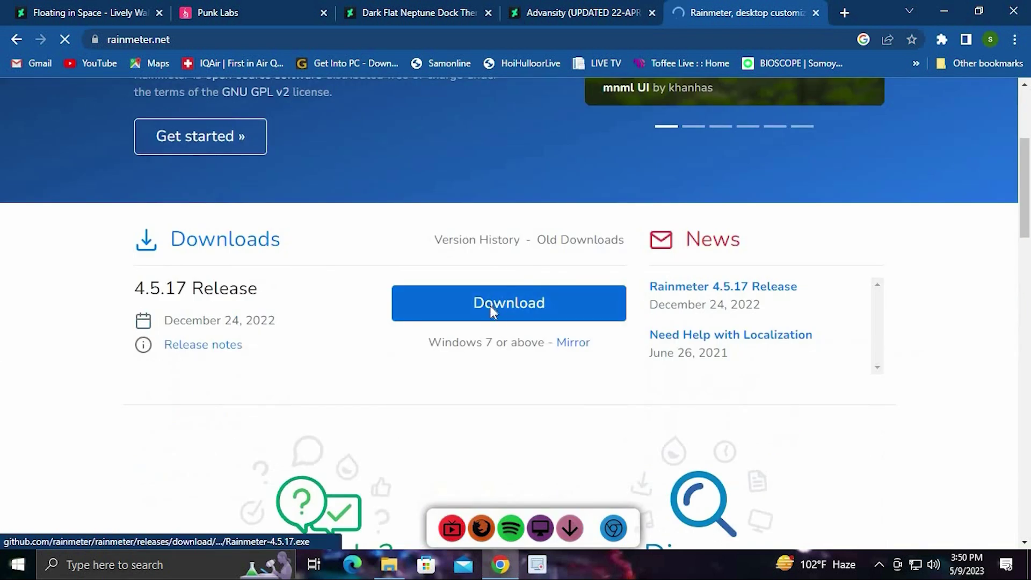
left_click(490, 304)
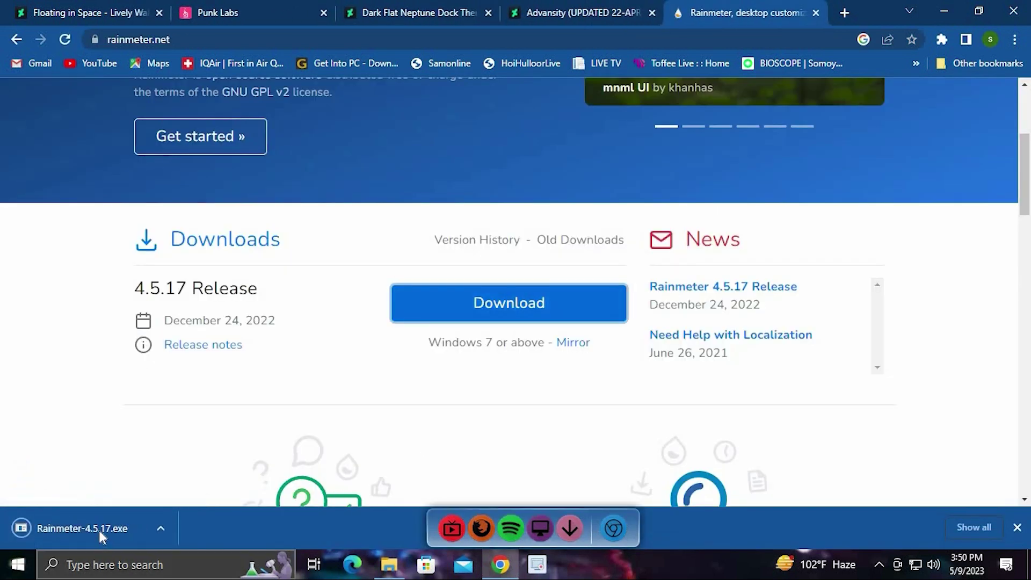
Show the downloaded Rainmeter-4.5.17.exe in its folder and display the folder's files as large icons.
left_click(164, 530)
left_click(219, 475)
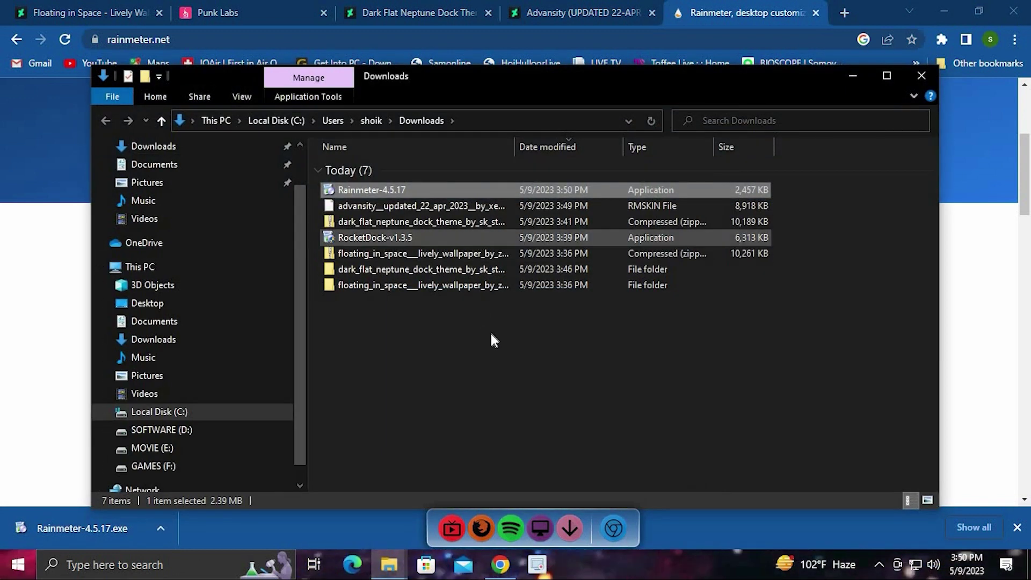
right_click(537, 360)
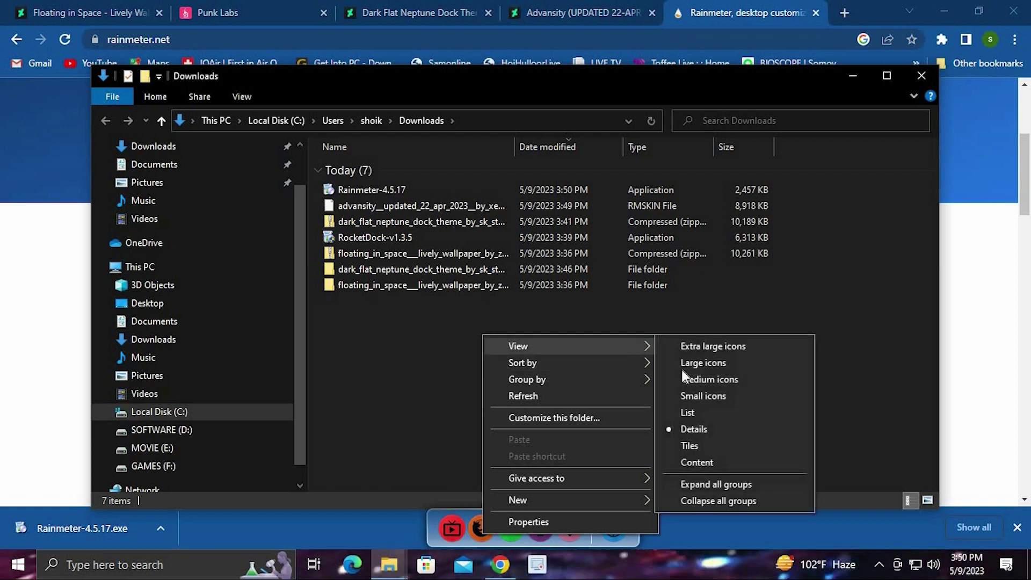
left_click(703, 363)
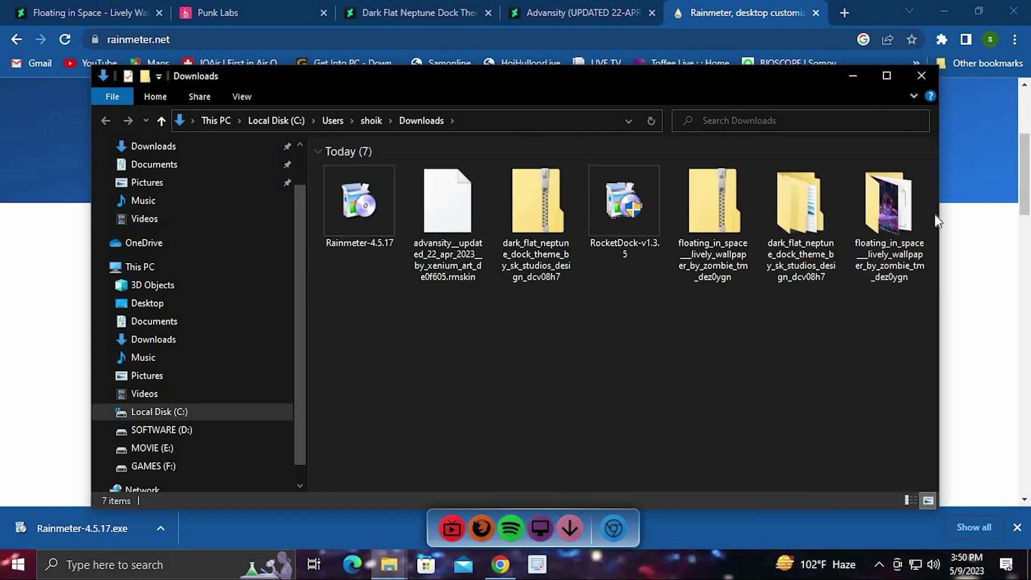
Widen the Downloads window and install Rainmeter 4.5.17 with English as the installer language, running Rainmeter on finish.
left_click_drag(1020, 214, 1023, 214)
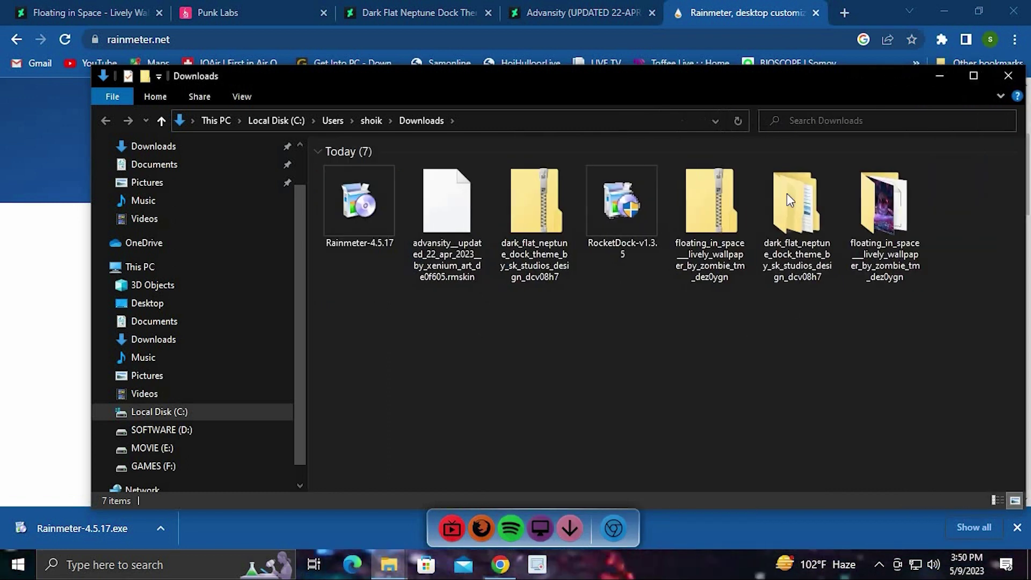
left_click(376, 223)
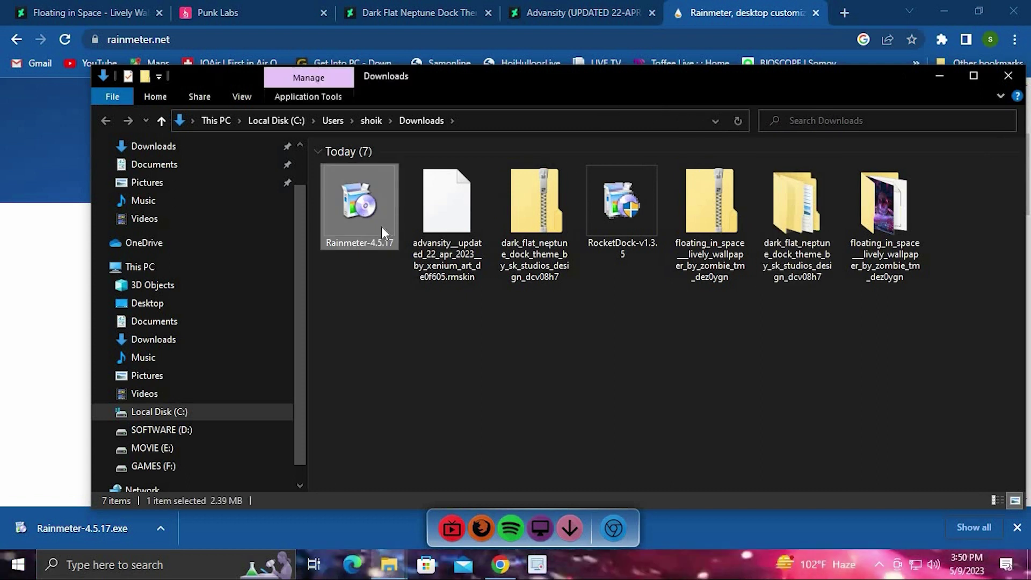
right_click(381, 227)
left_click(398, 226)
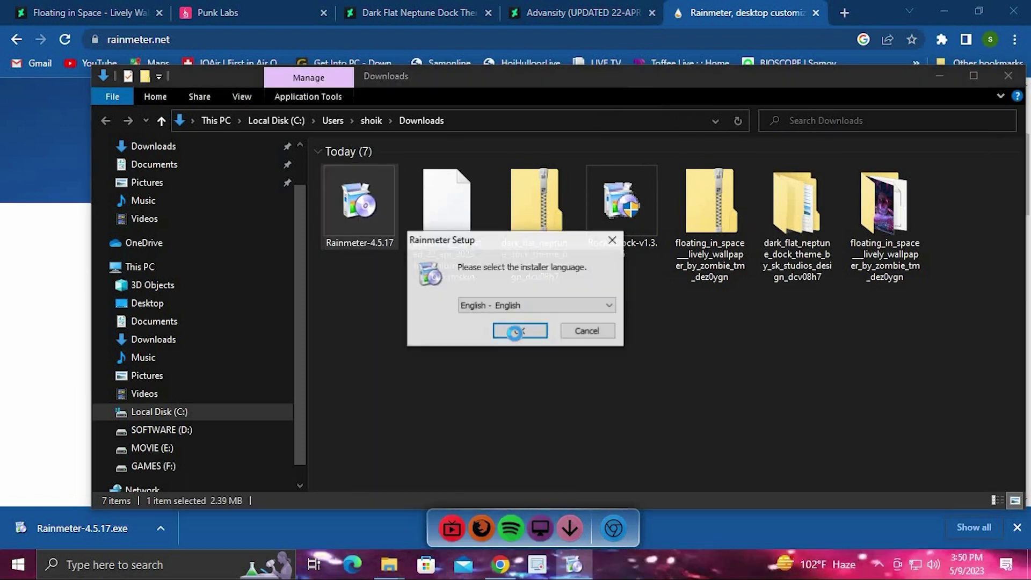
left_click(515, 334)
left_click(590, 421)
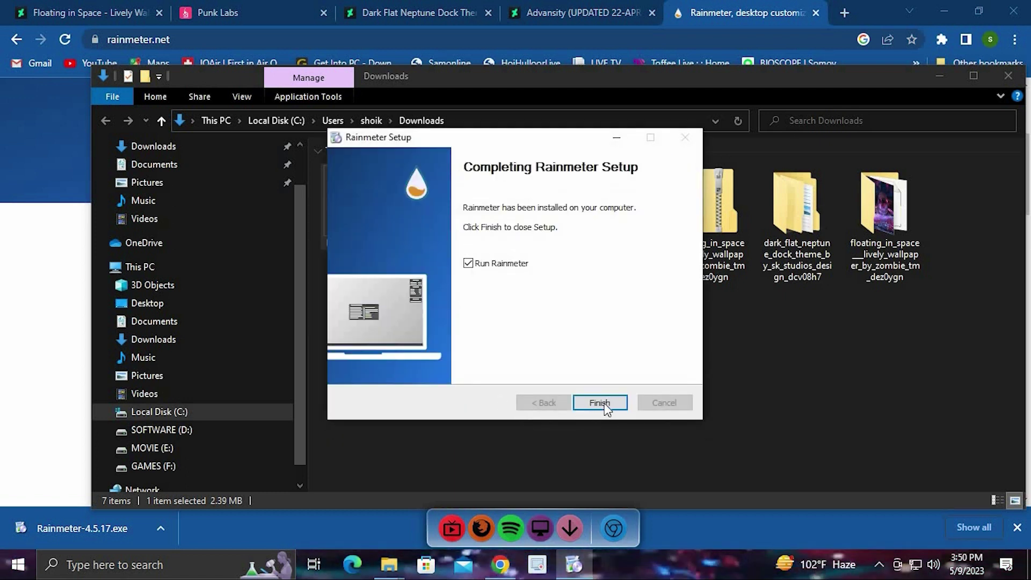
left_click(601, 403)
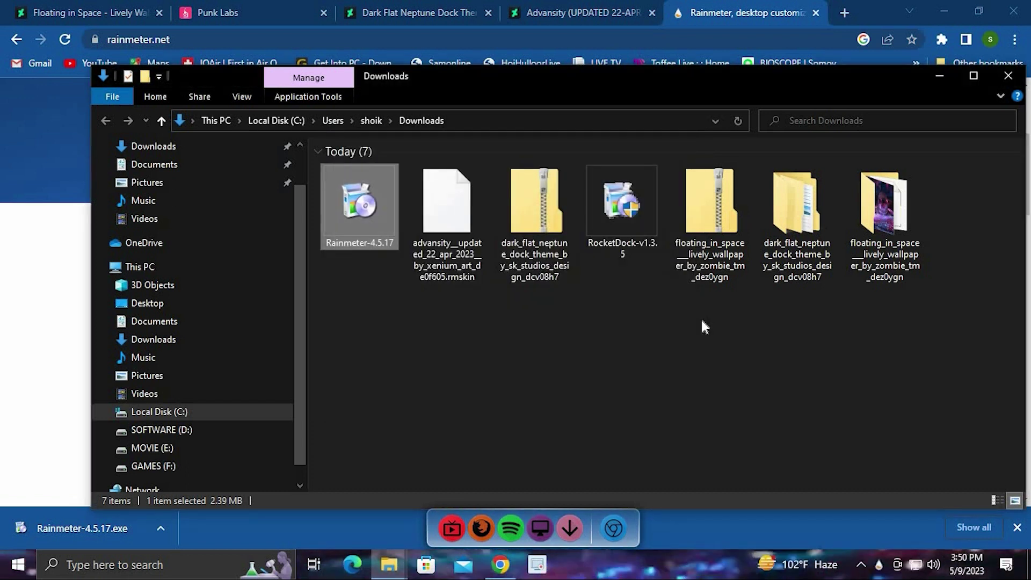
Unload Rainmeter's illustro Welcome skin and minimize the open File Explorer and Chrome windows.
right_click(614, 316)
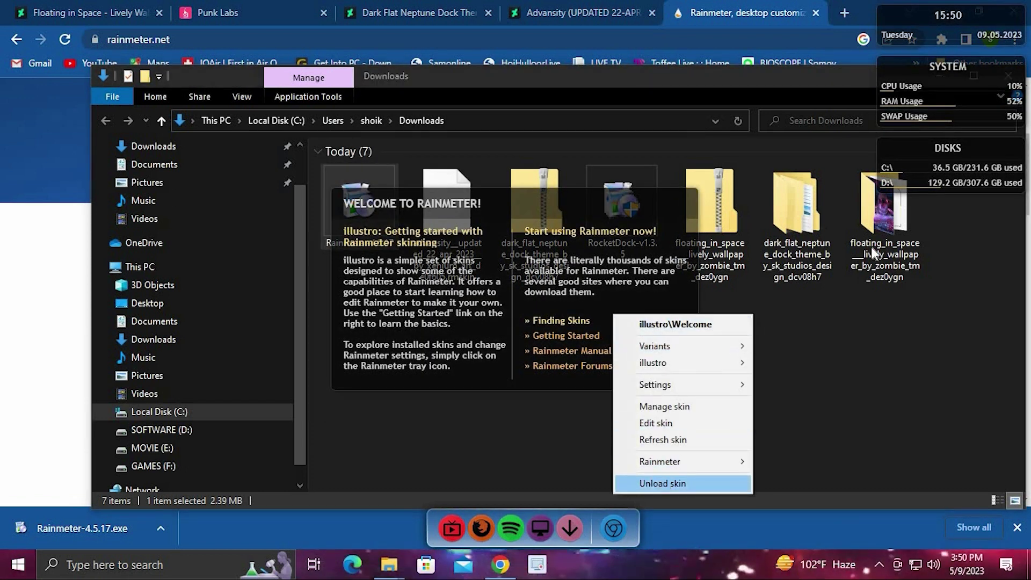
left_click(974, 70)
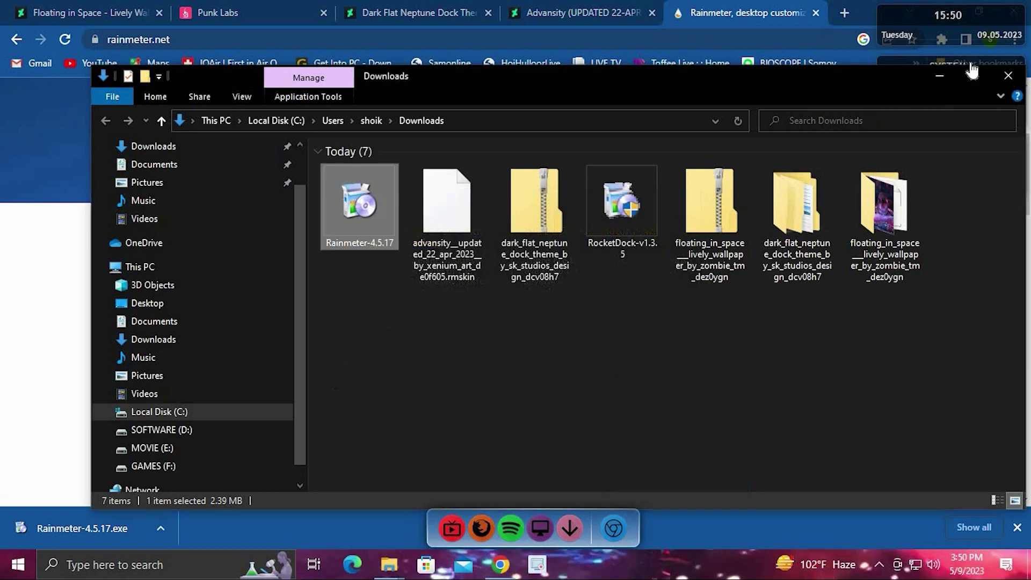
left_click(940, 75)
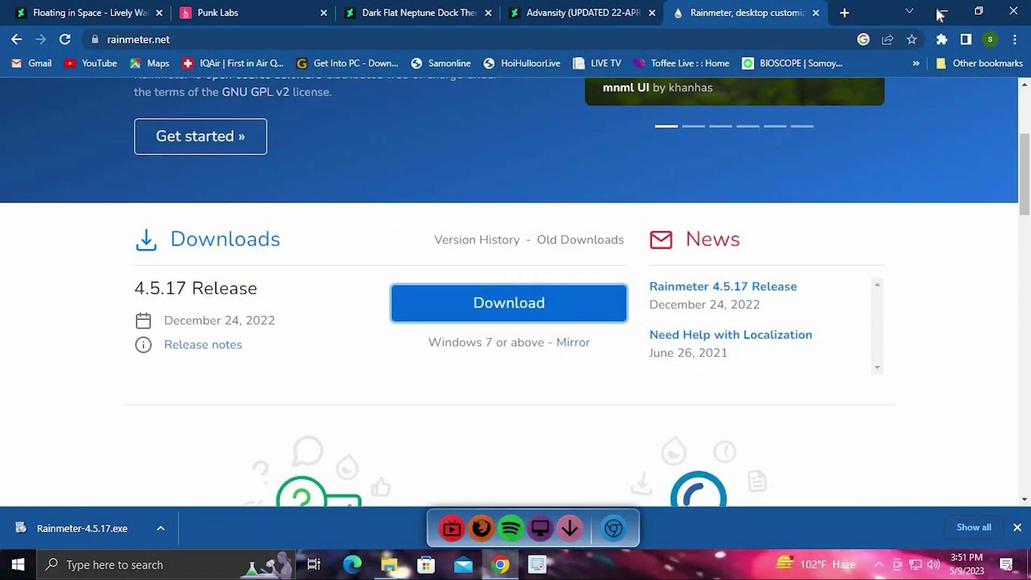
left_click(944, 11)
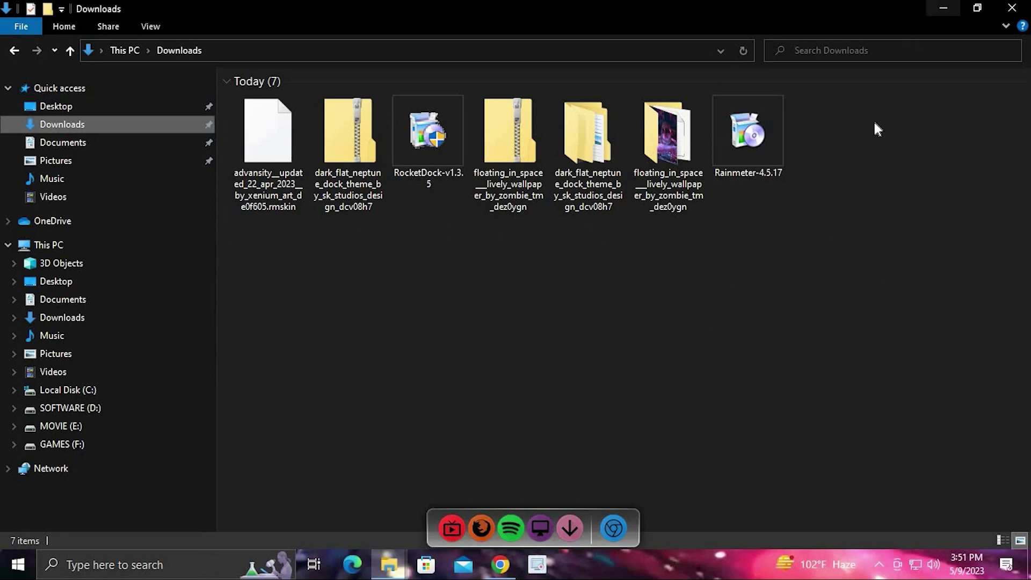
left_click(944, 7)
Unload the default illustro Disk, System and Clock skins from the desktop.
right_click(905, 166)
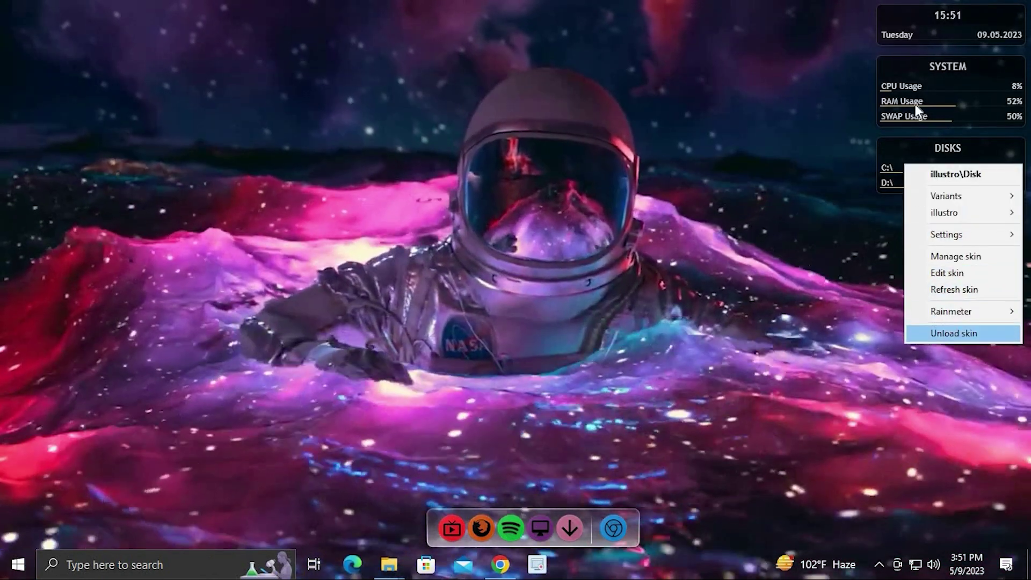
left_click(940, 334)
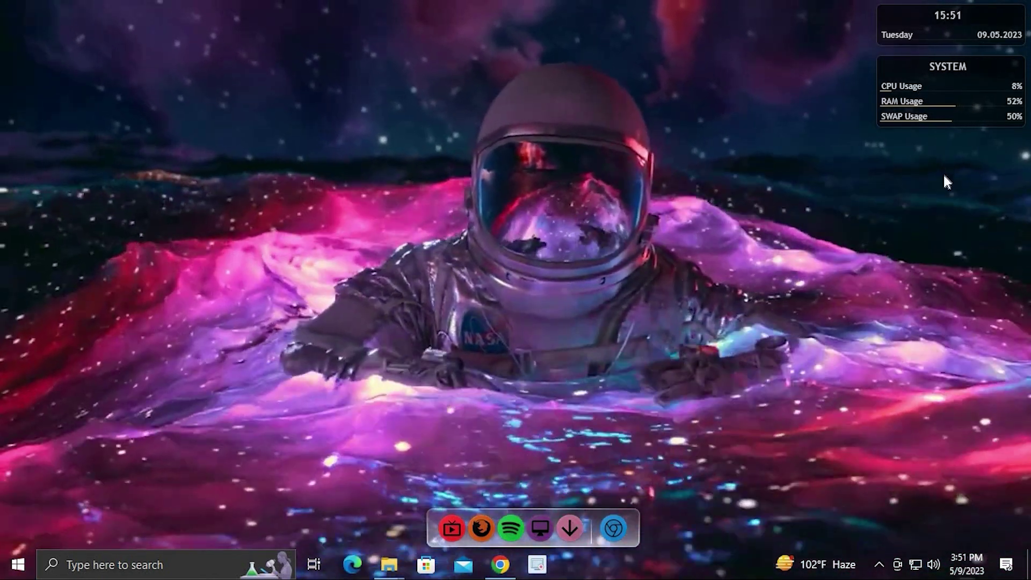
right_click(937, 88)
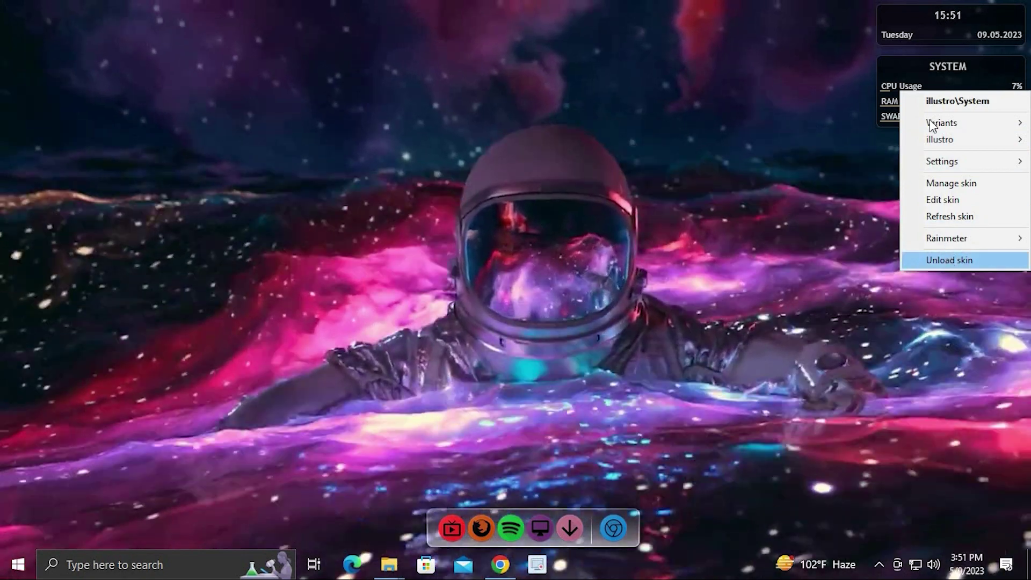
left_click(946, 259)
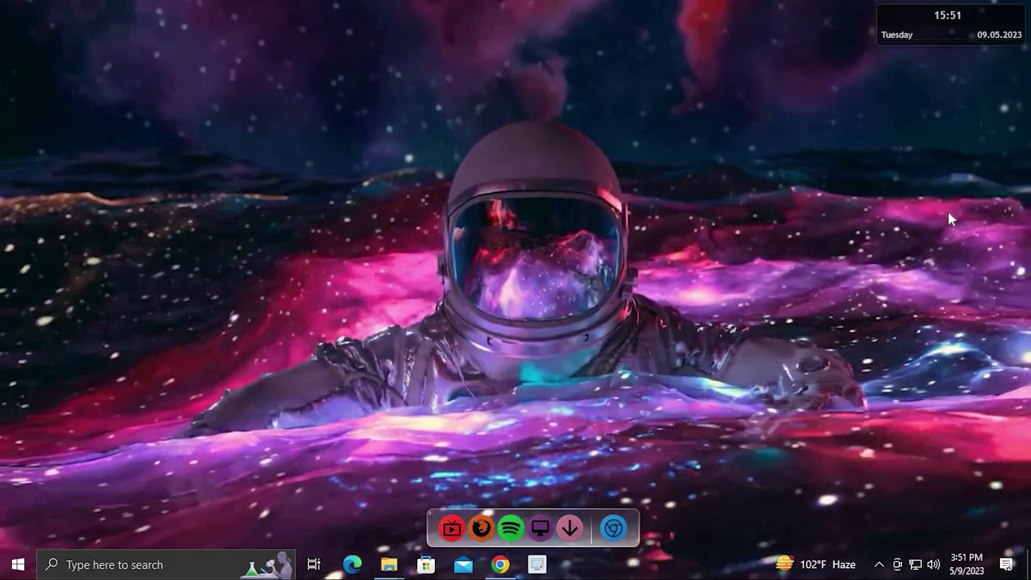
right_click(947, 36)
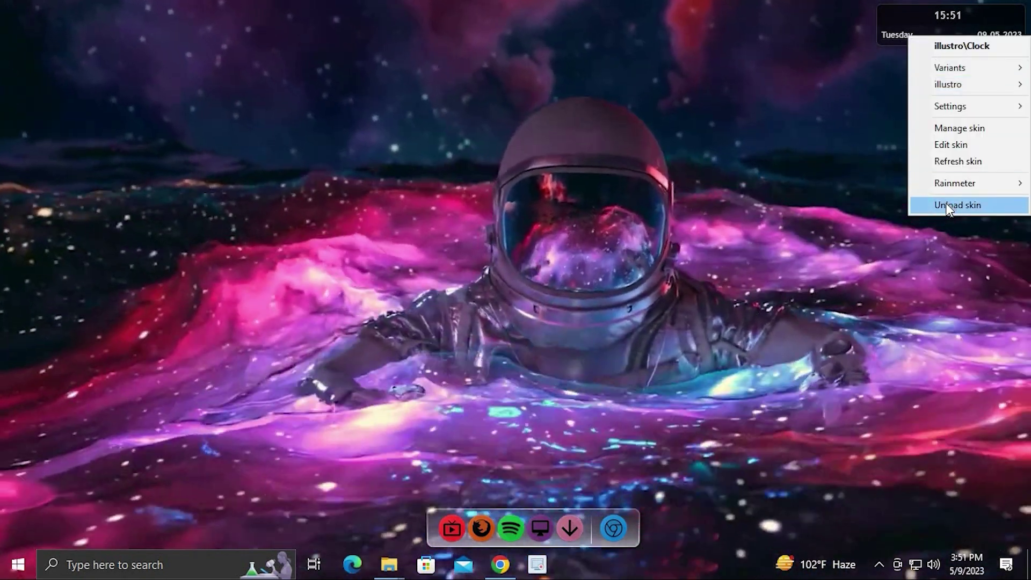
left_click(947, 206)
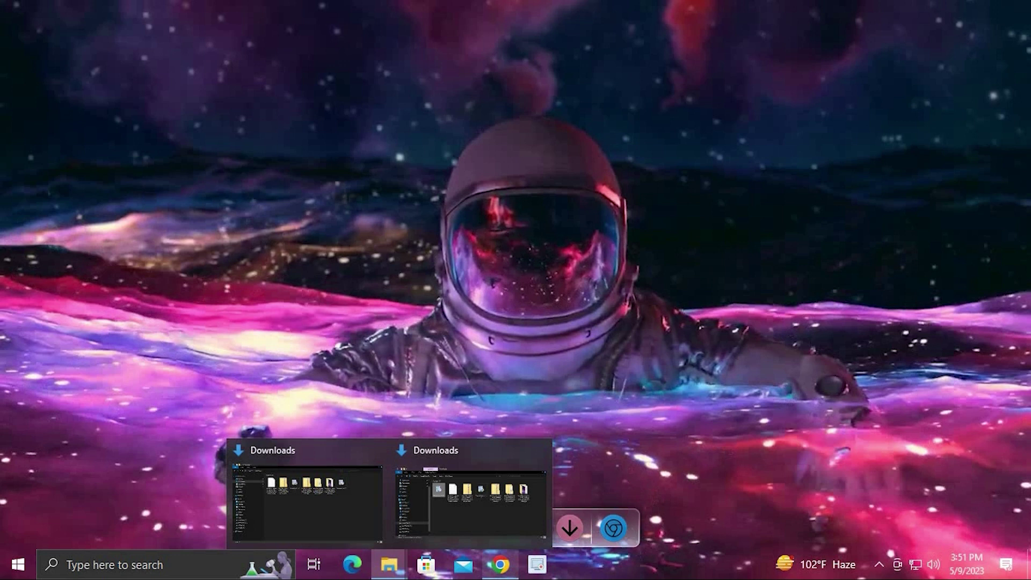
Check the Advansity page in Chrome, then install the downloaded Advansity .rmskin file from the Downloads folder with the WebNowPlaying.dll plugin.
left_click(500, 565)
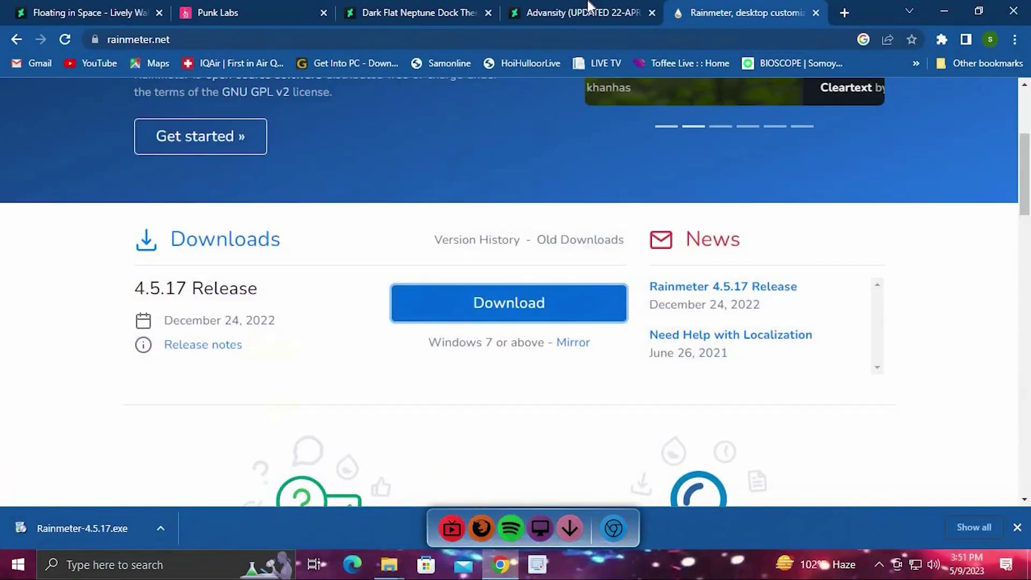
left_click(580, 8)
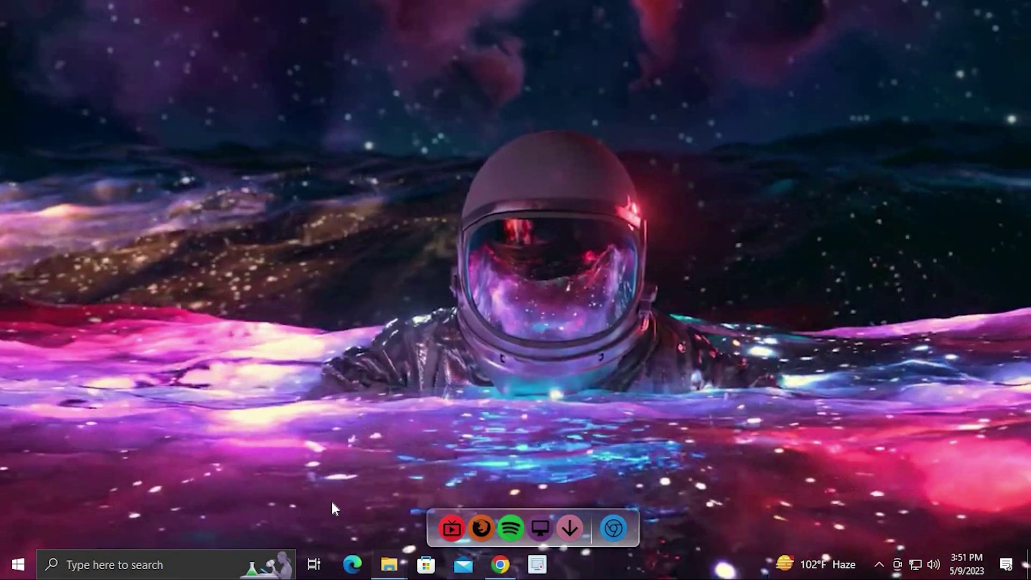
mouse_move(388, 567)
left_click(368, 445)
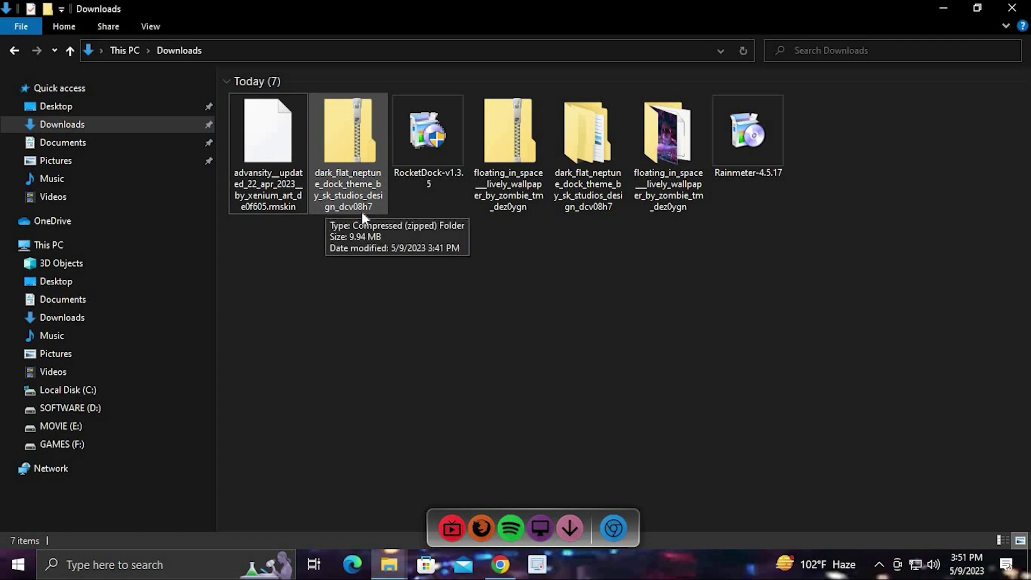
right_click(275, 184)
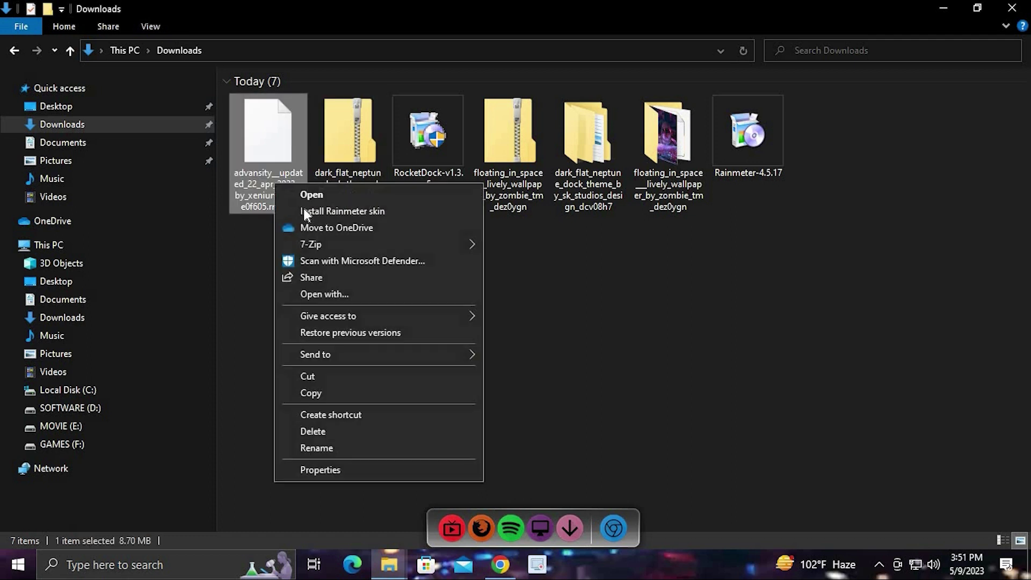
left_click(304, 211)
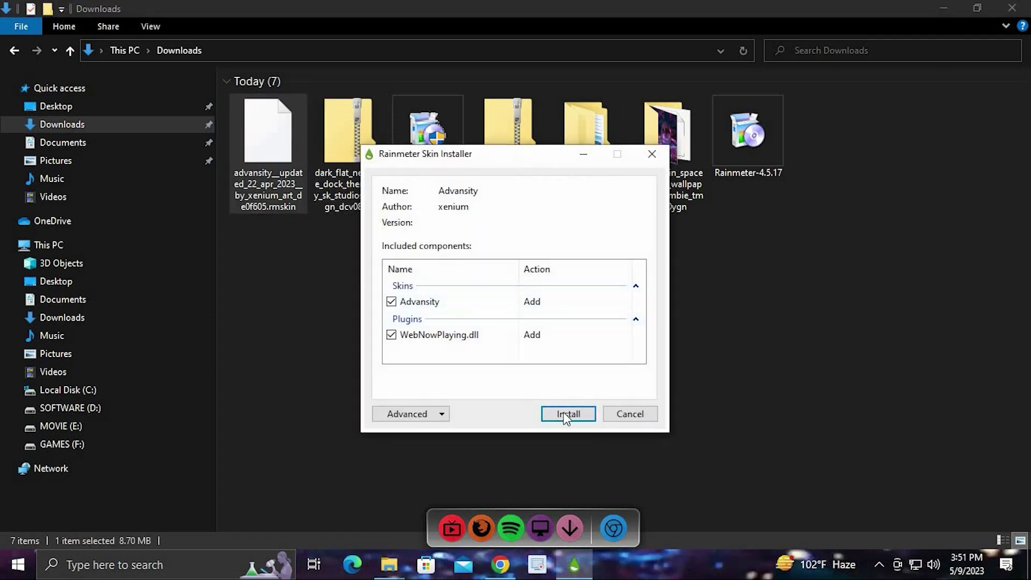
left_click(563, 412)
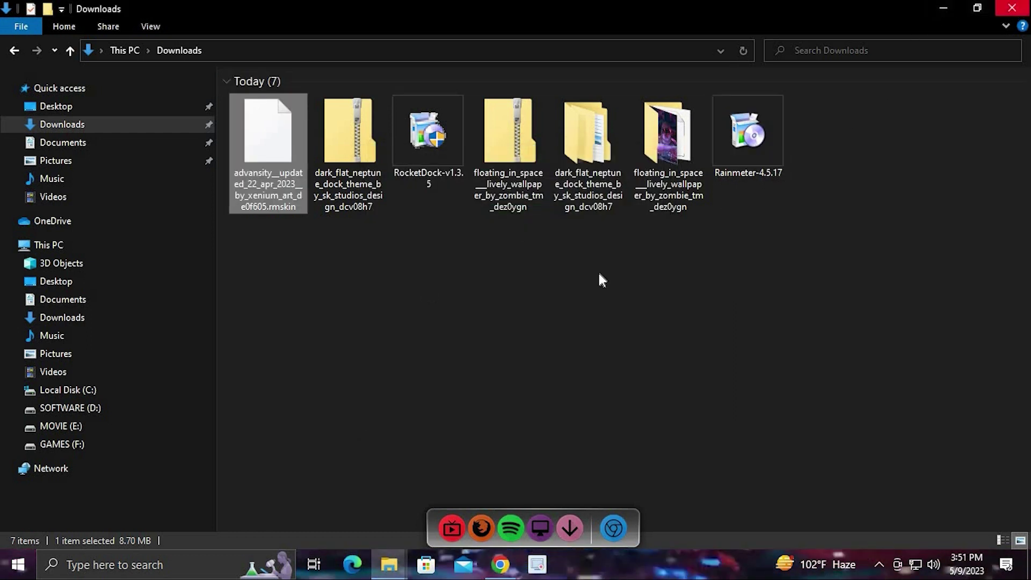
Show the desktop and open the Manage Rainmeter window from the hidden system tray icons.
key("super+d")
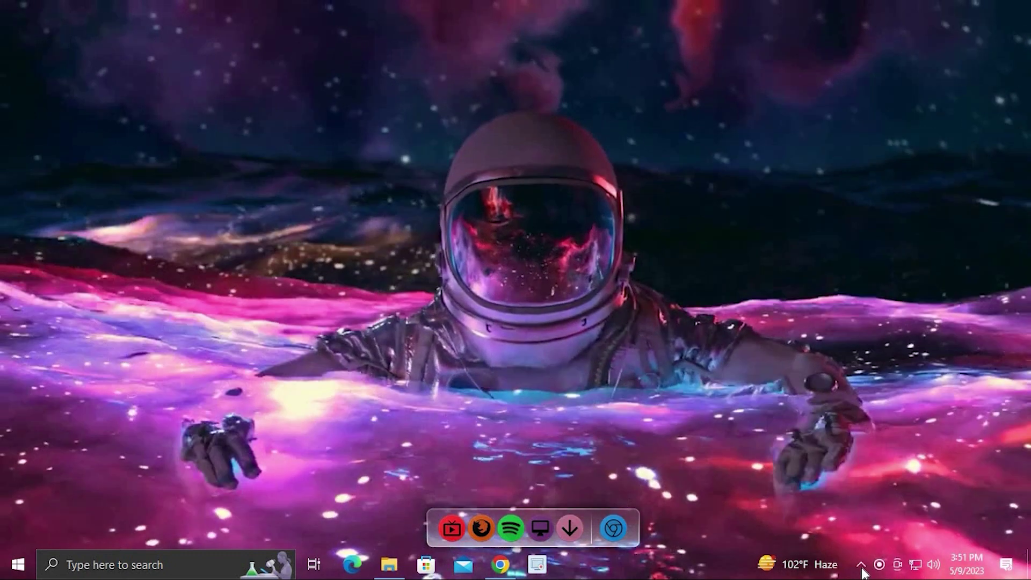
left_click(861, 565)
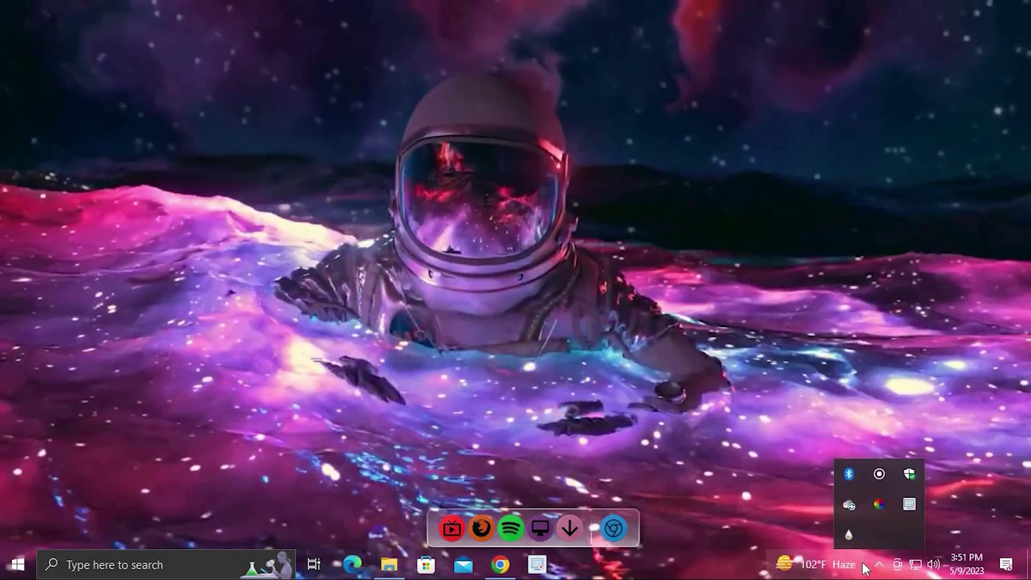
left_click(863, 568)
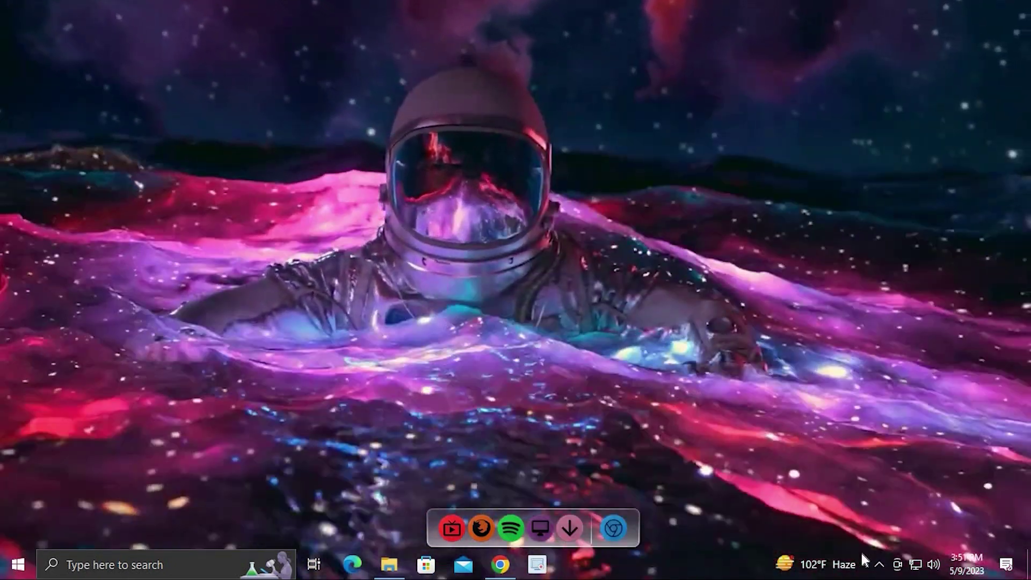
right_click(862, 564)
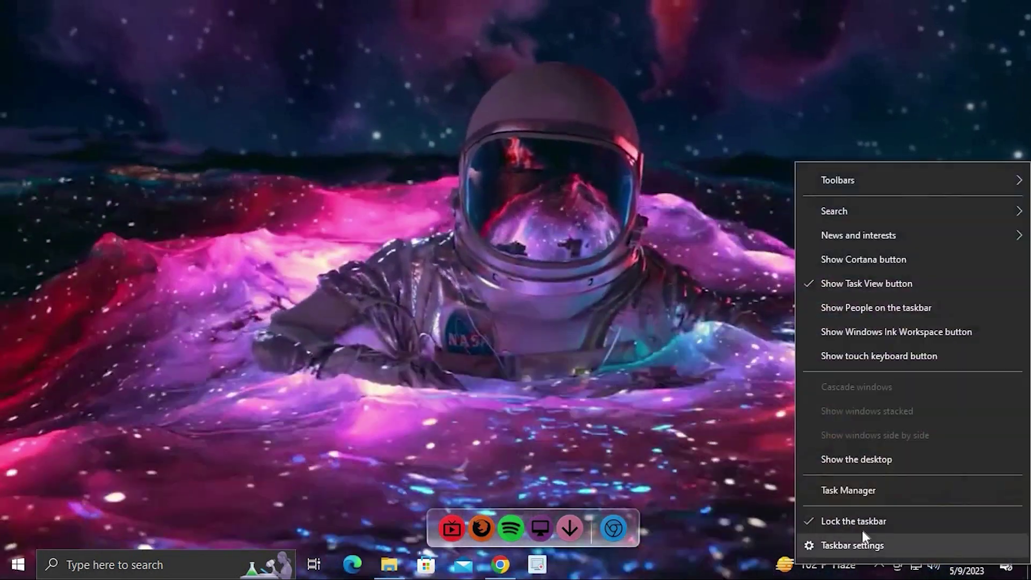
left_click(878, 565)
left_click(879, 565)
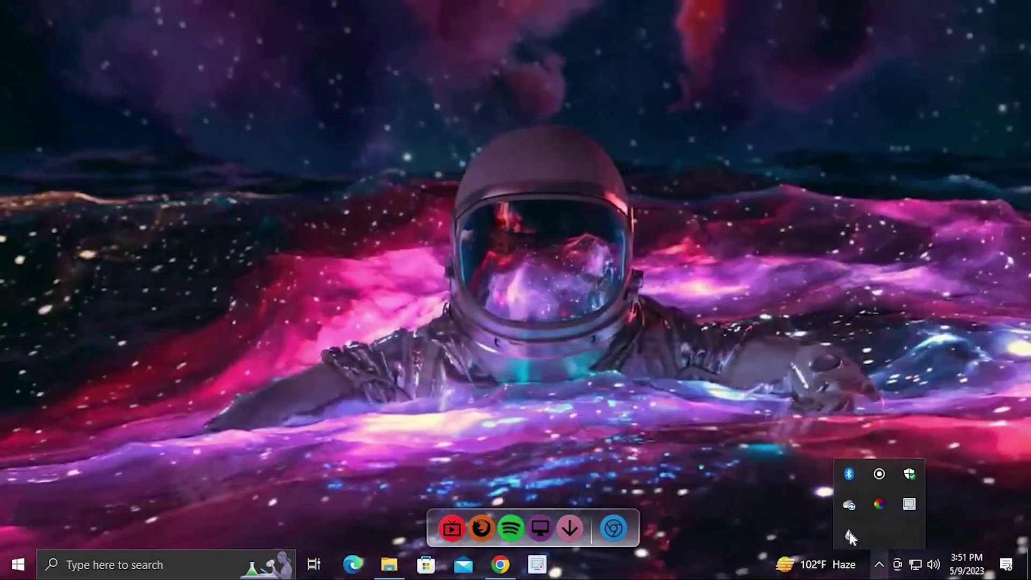
left_click(850, 532)
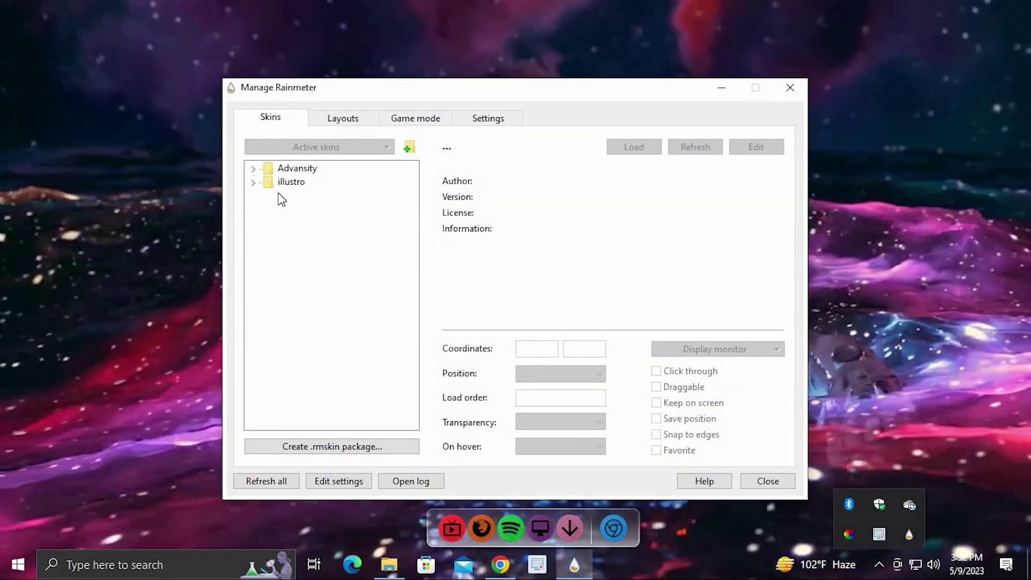
Load Calendar.ini from the Advansity skin's Calendar folder onto the desktop and collapse the folder.
left_click(252, 169)
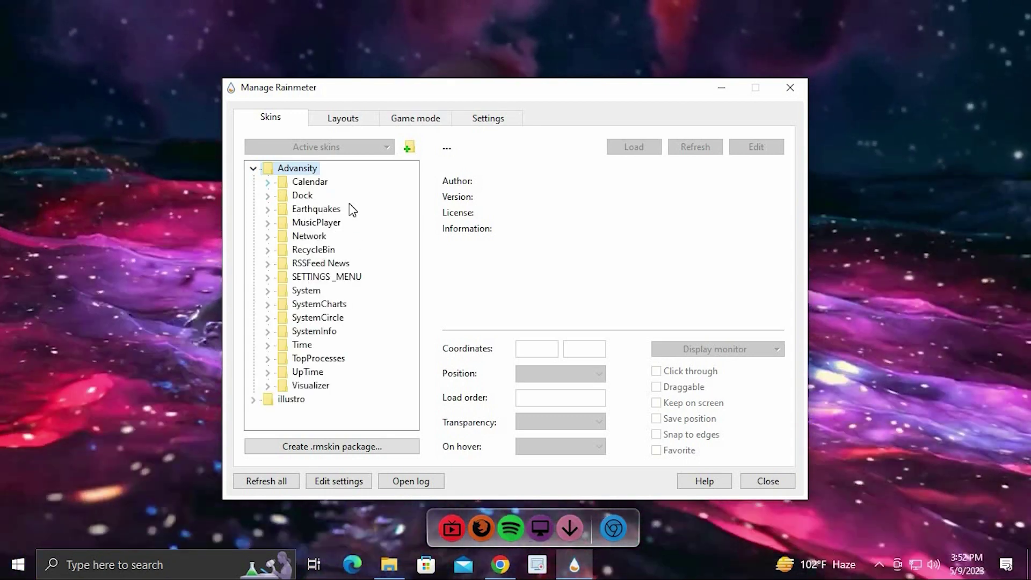
left_click(268, 182)
left_click(333, 196)
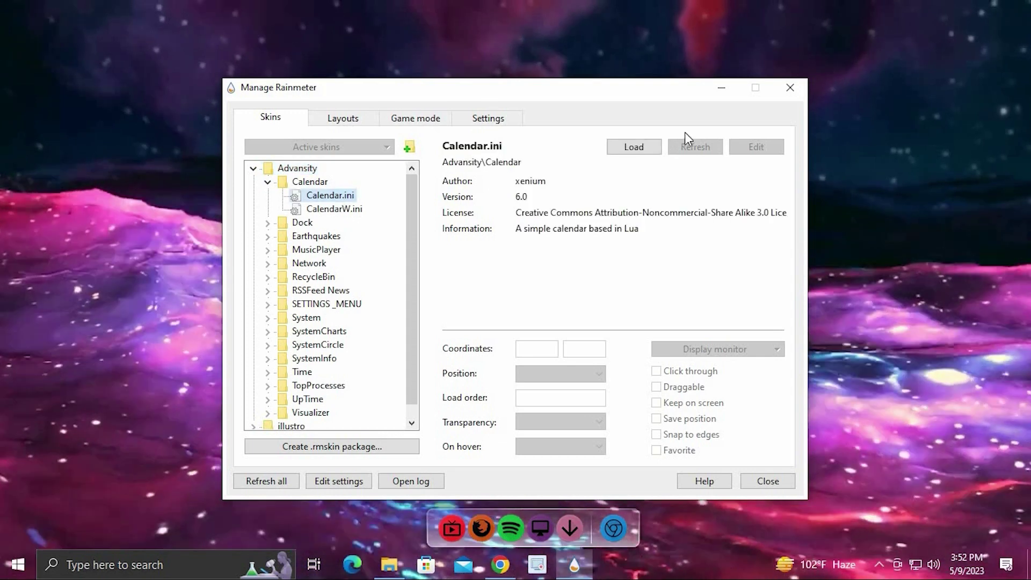
left_click(634, 147)
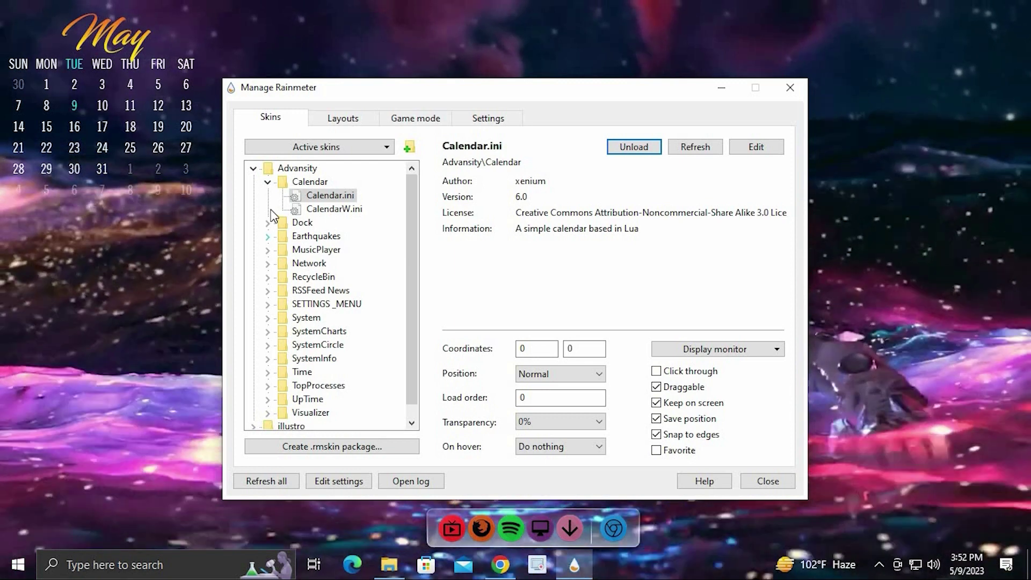
left_click(268, 182)
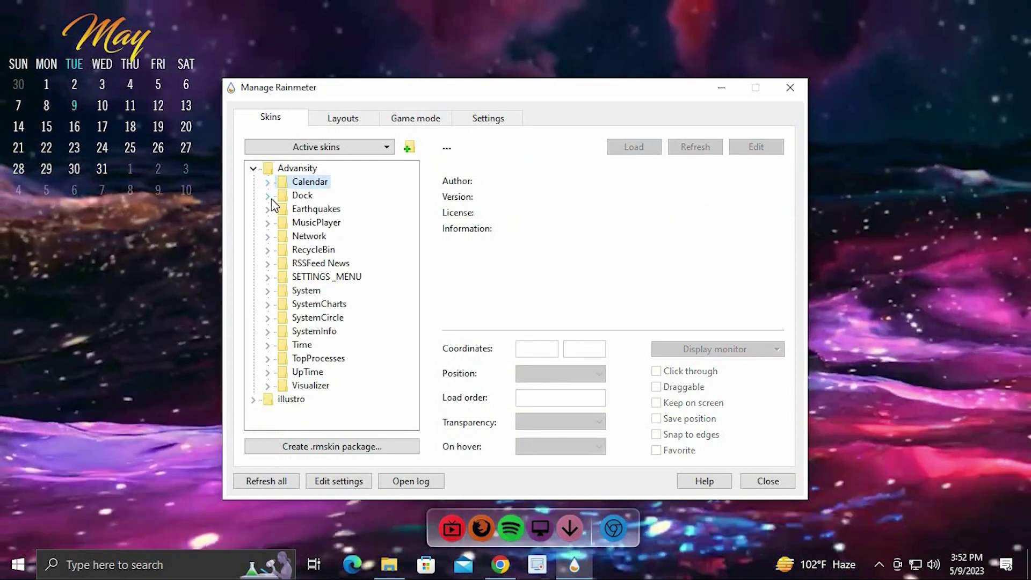
Load Time10.ini from the Advansity skin's Time folder onto the desktop.
left_click(272, 198)
left_click(271, 198)
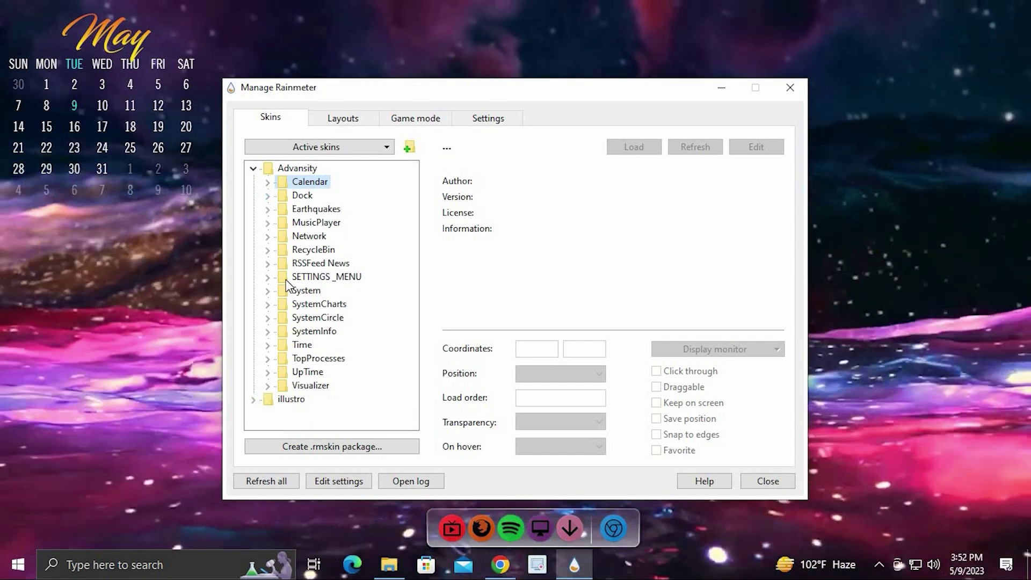
left_click(268, 346)
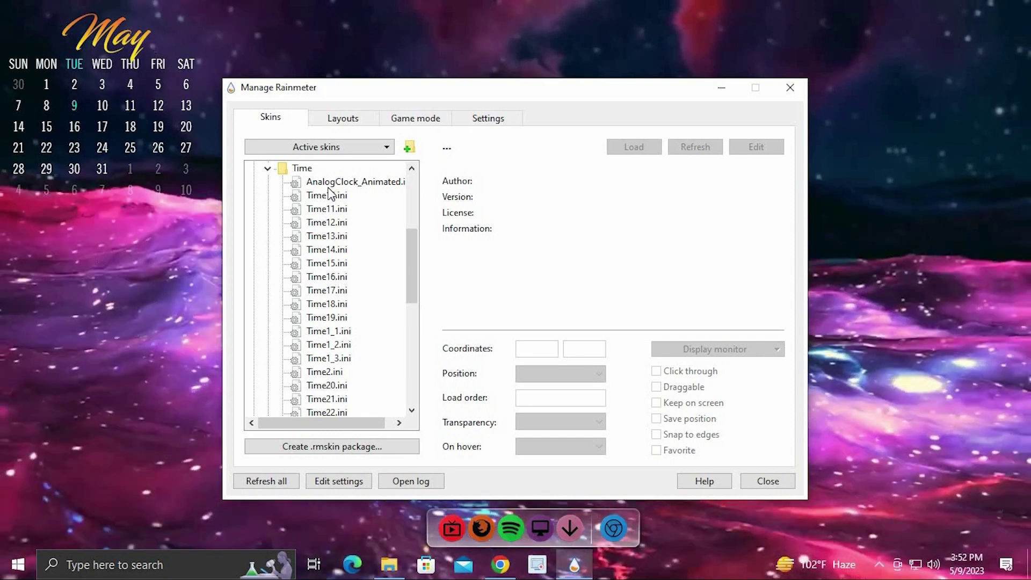
left_click(330, 198)
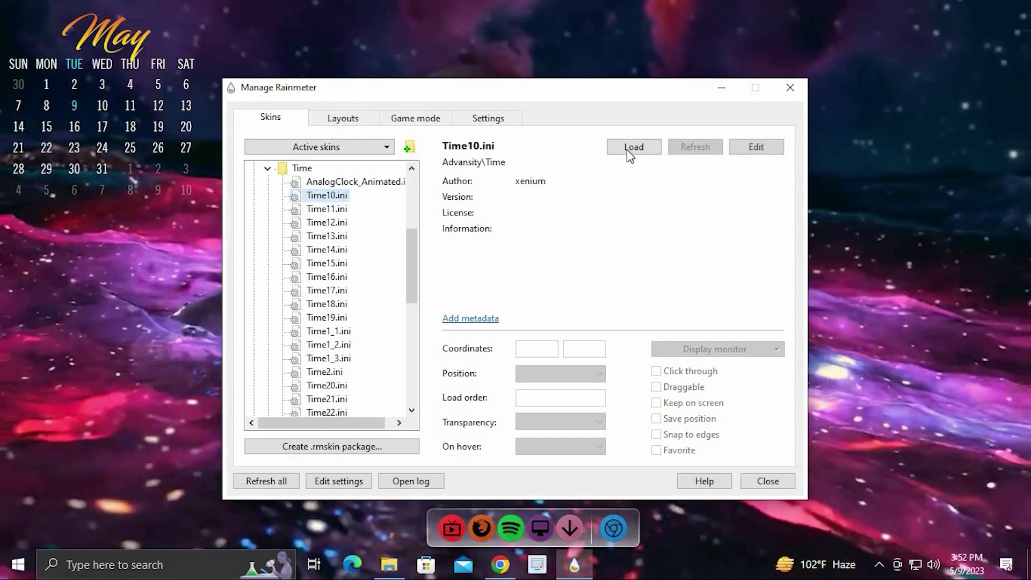
left_click(627, 149)
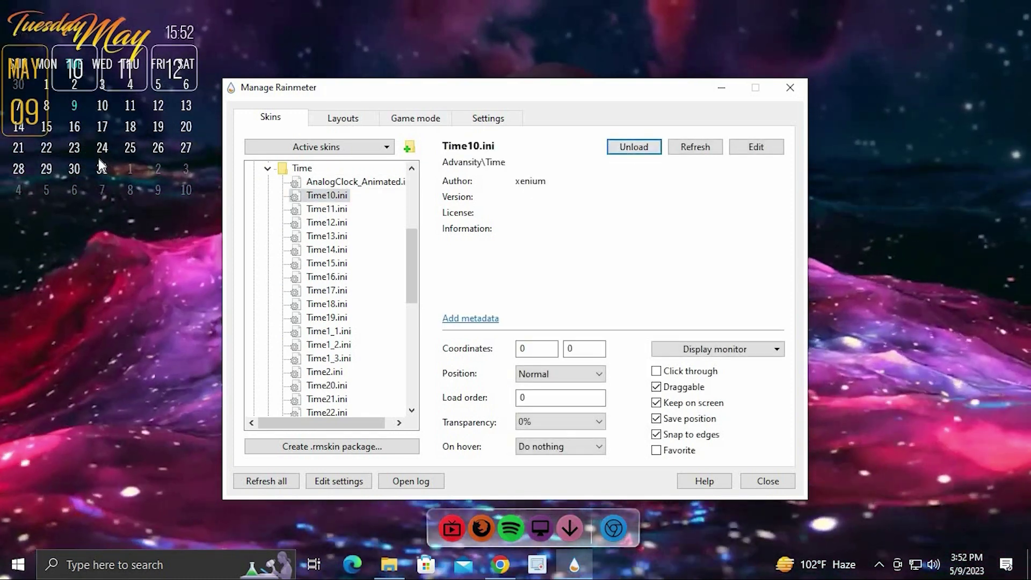
Separate the overlapping widgets, keeping Time10 at 0, 0 and placing the calendar directly beneath it at about 0, 165.
left_click_drag(121, 7, 123, 133)
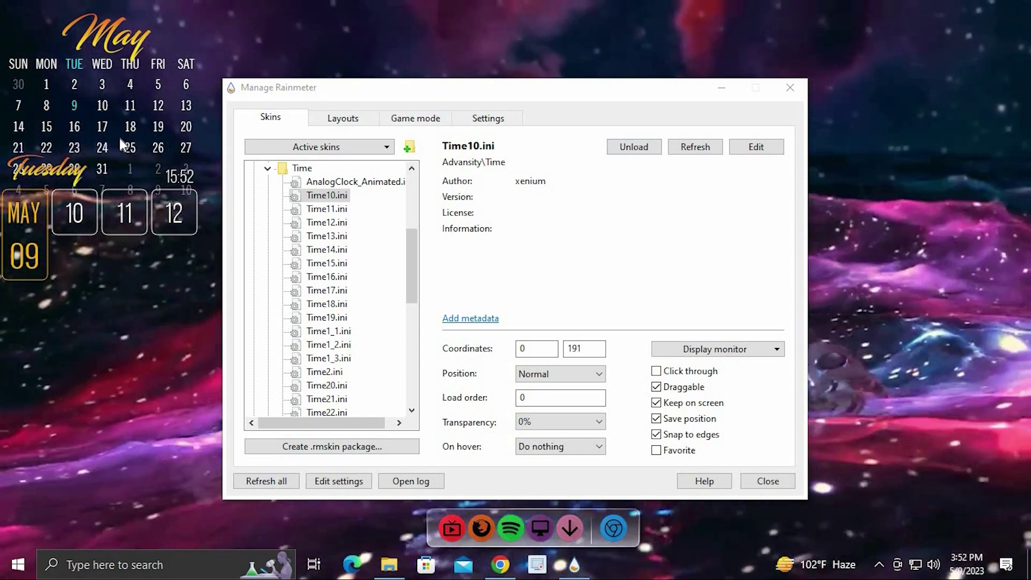
left_click_drag(106, 7, 111, 45)
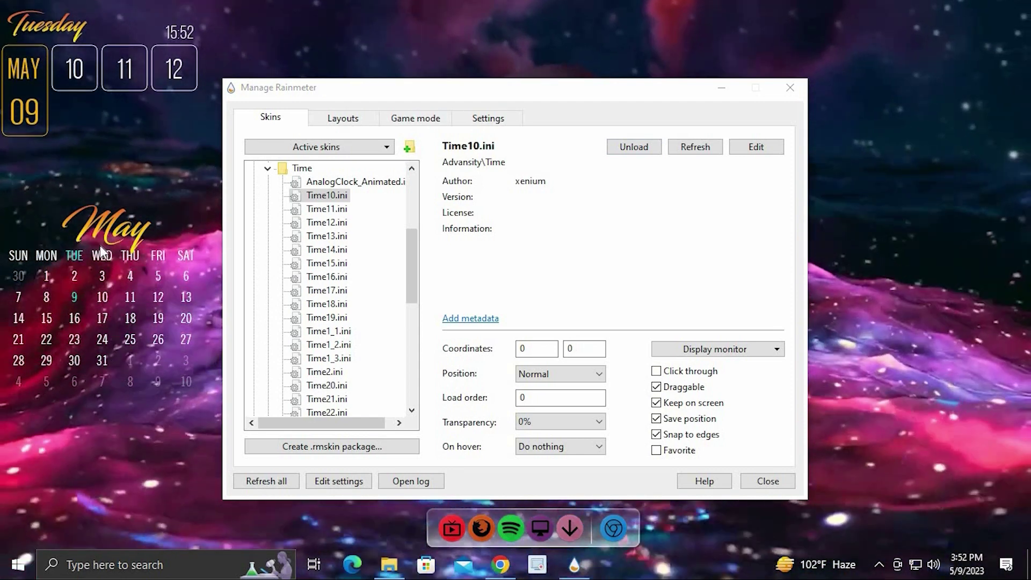
left_click_drag(99, 235, 98, 167)
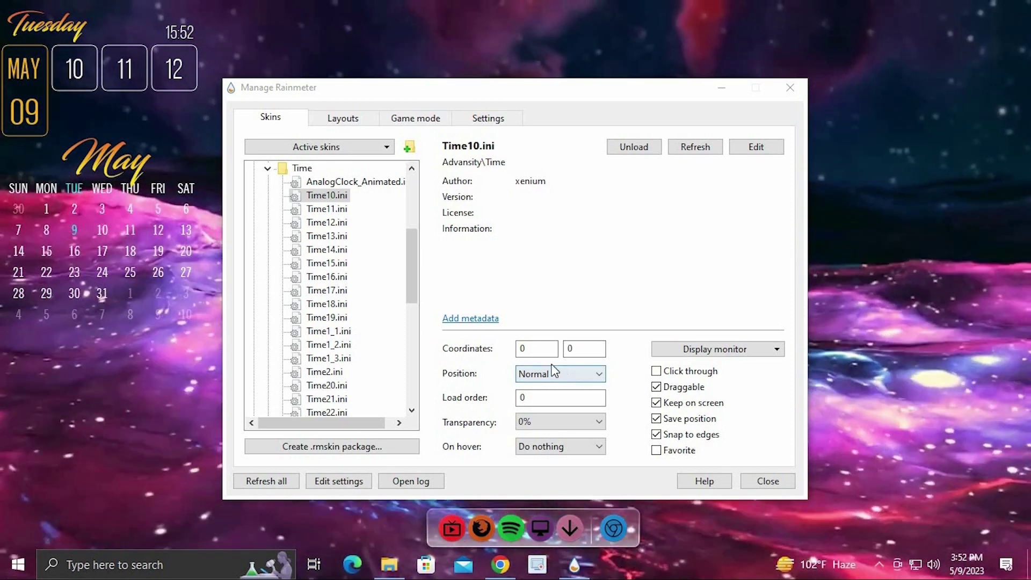
Set the position of both the Time10.ini and Calendar.ini skins to On desktop.
left_click(569, 374)
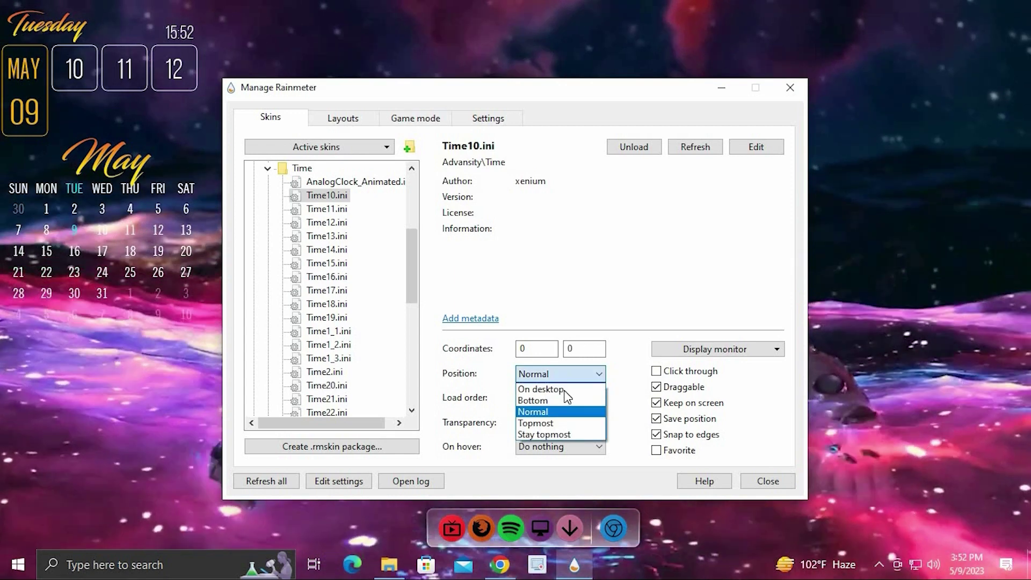
left_click(304, 304)
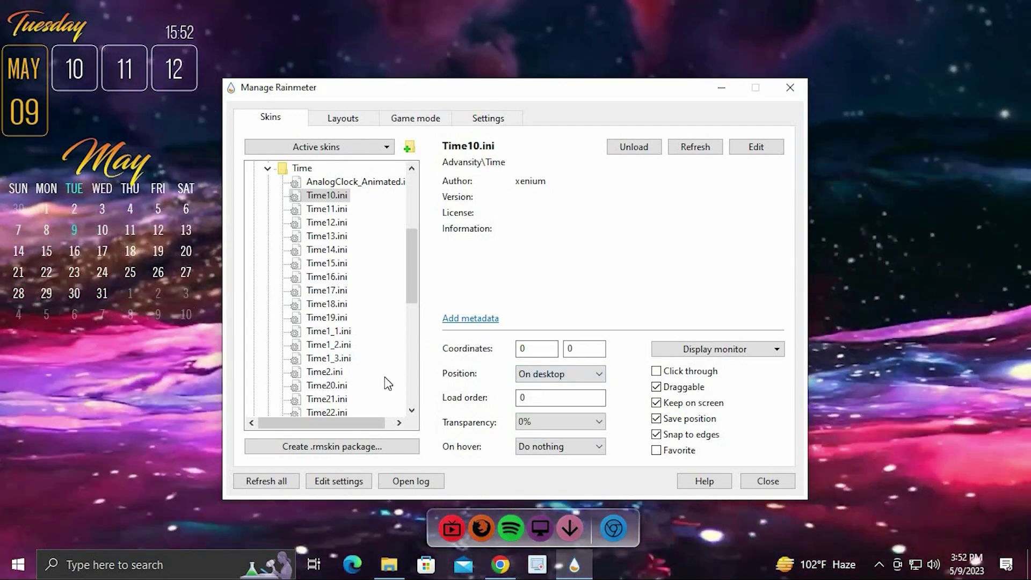
scroll(271, 333, "up", 4)
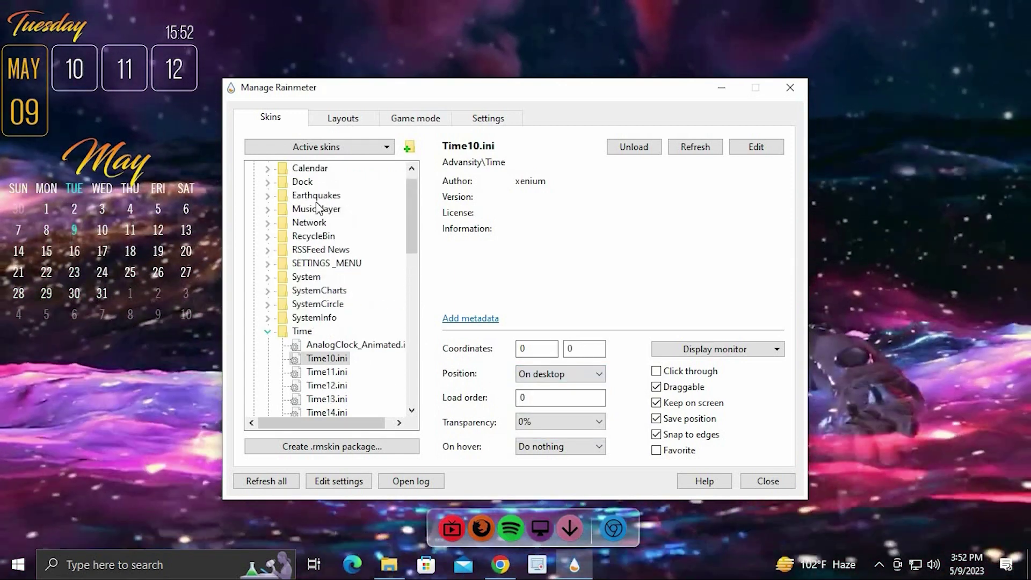
left_click(267, 332)
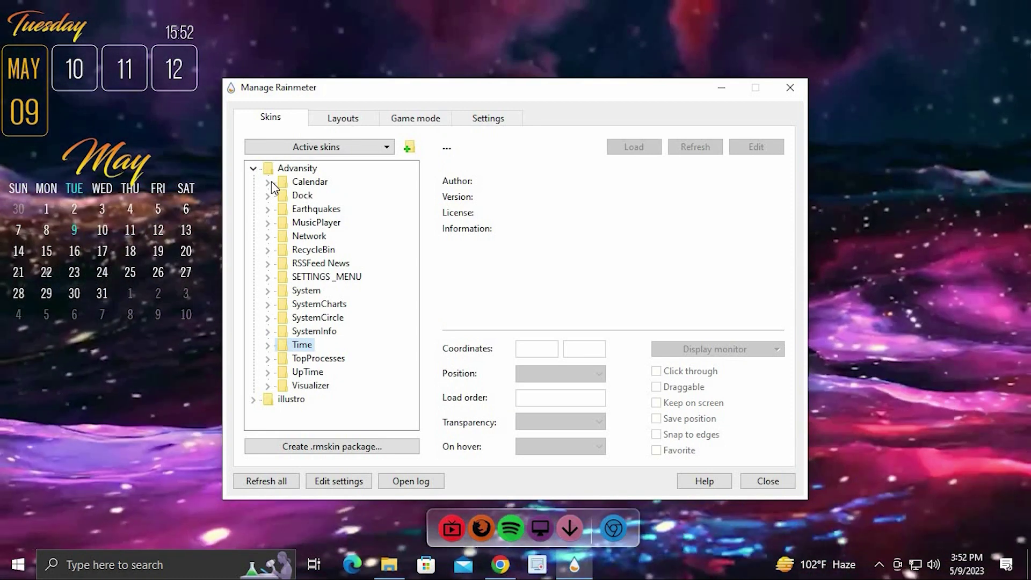
left_click(268, 182)
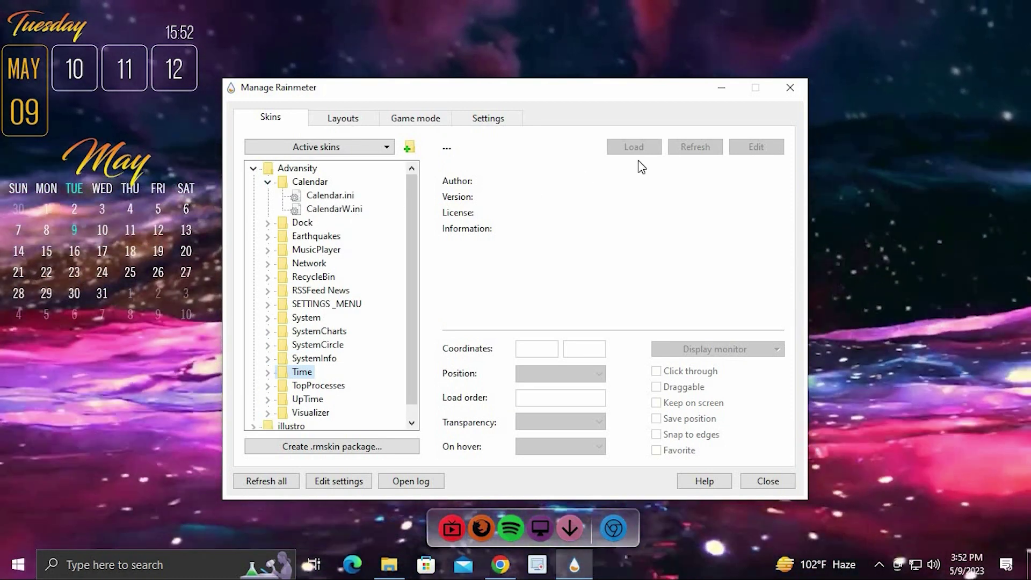
left_click(580, 373)
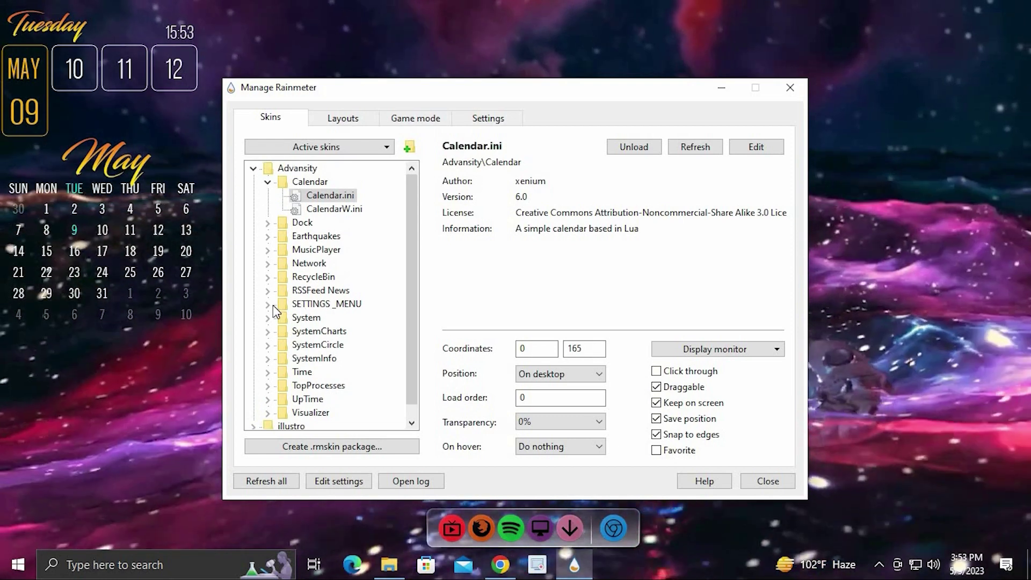
Load Settings.ini from Advansity's SETTINGS_MENU folder, switch the time widget to the 12-hour AM/PM format, and close the settings and Manage Rainmeter.
left_click(329, 318)
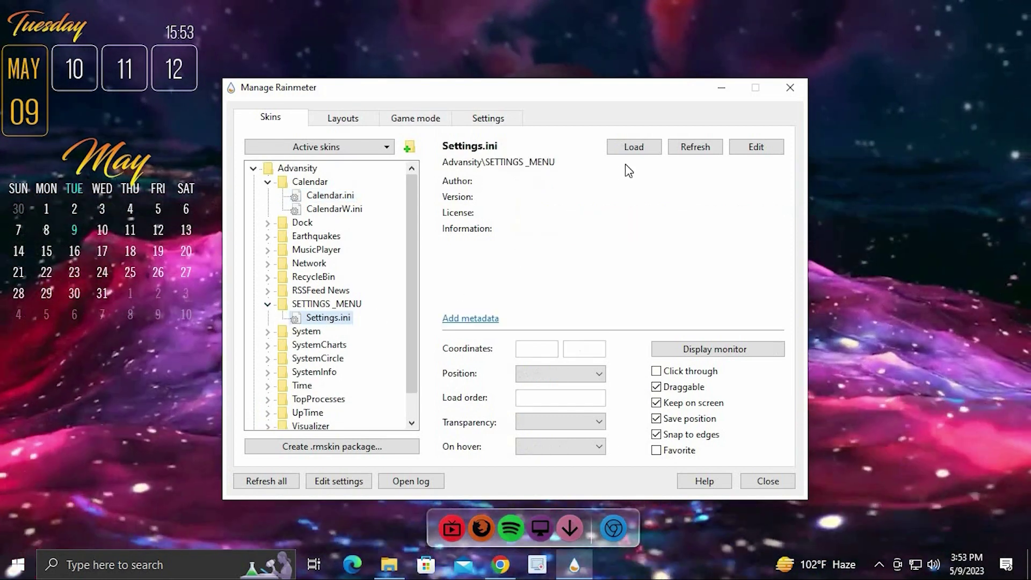
left_click(636, 148)
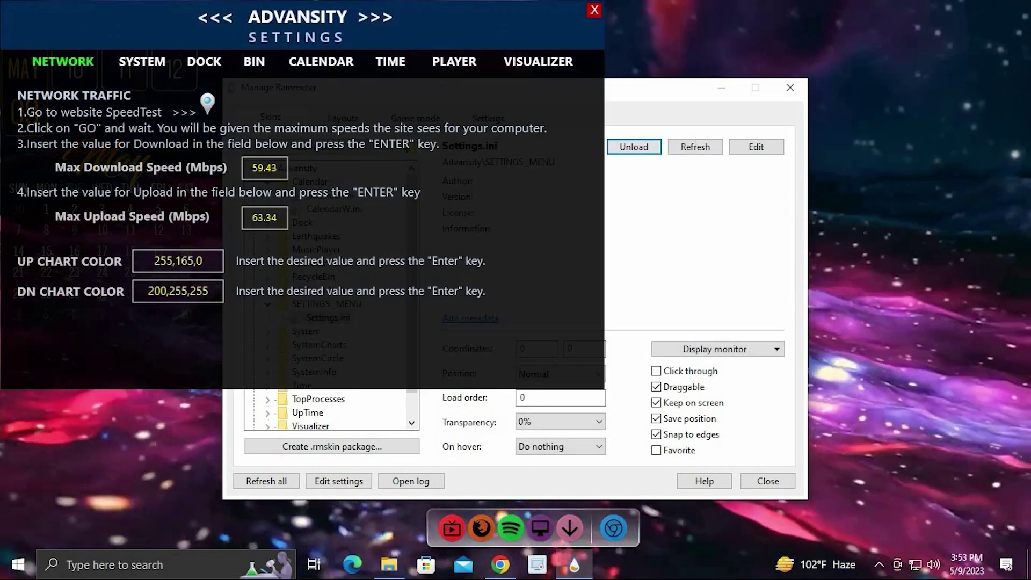
left_click(142, 61)
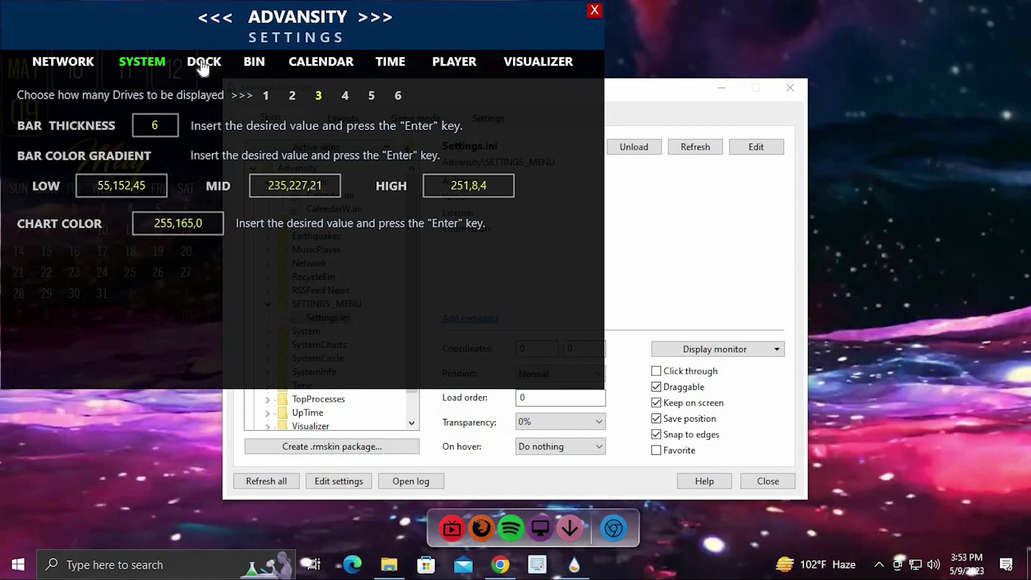
left_click(203, 64)
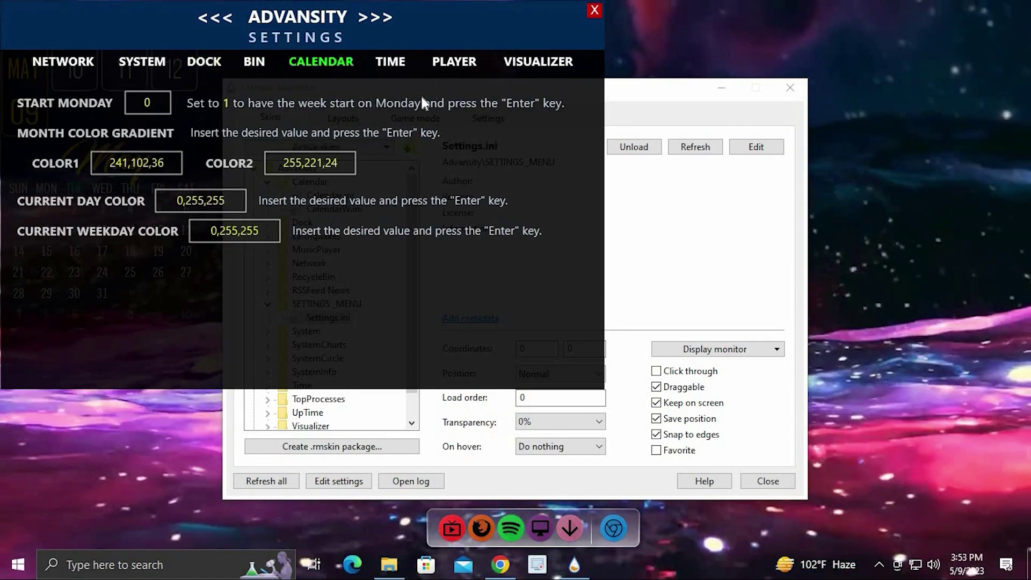
left_click(379, 67)
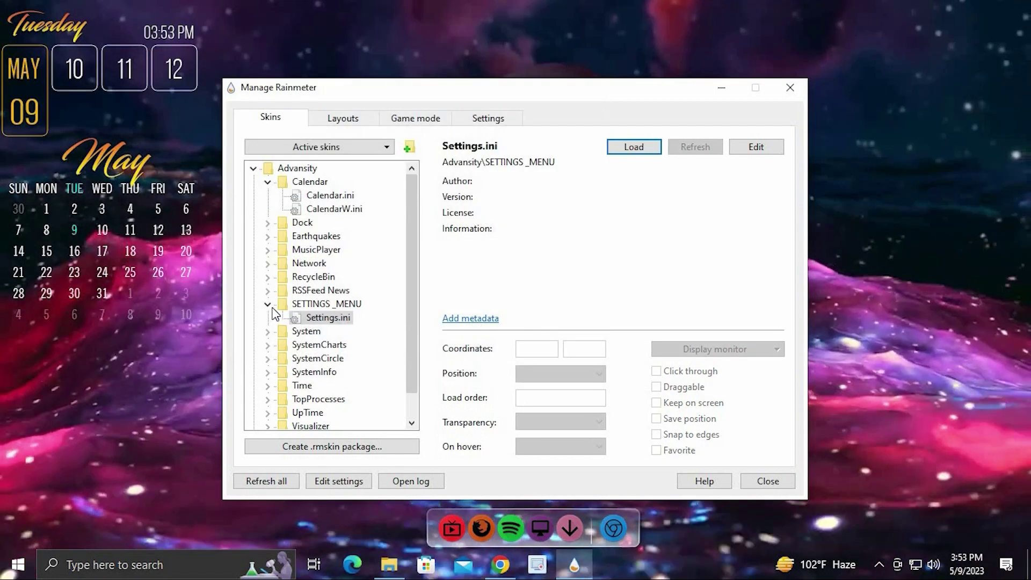
left_click(268, 304)
scroll(347, 354, "down", 1)
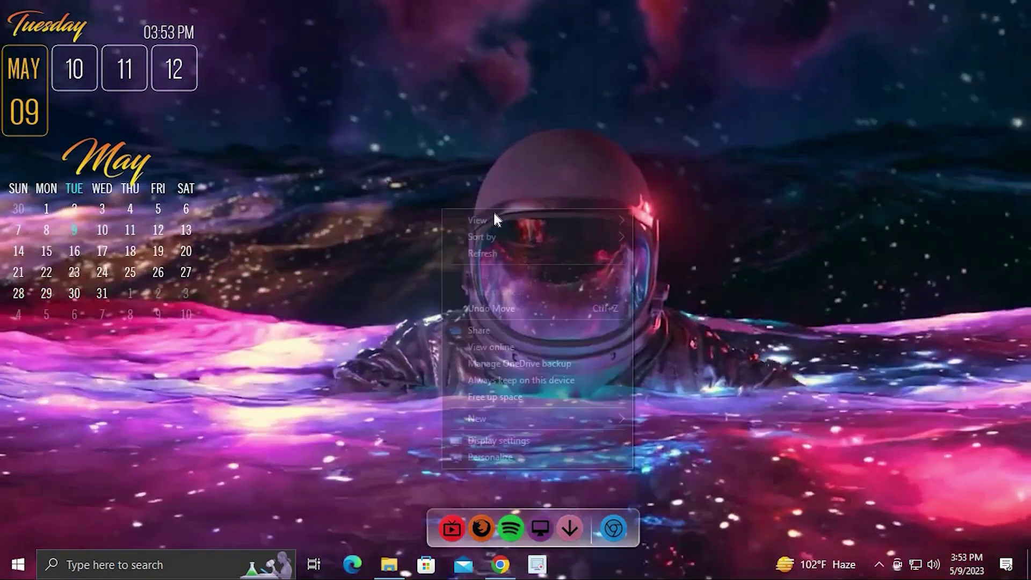
Open the desktop's personalization settings and set the taskbar to hide automatically.
right_click(444, 211)
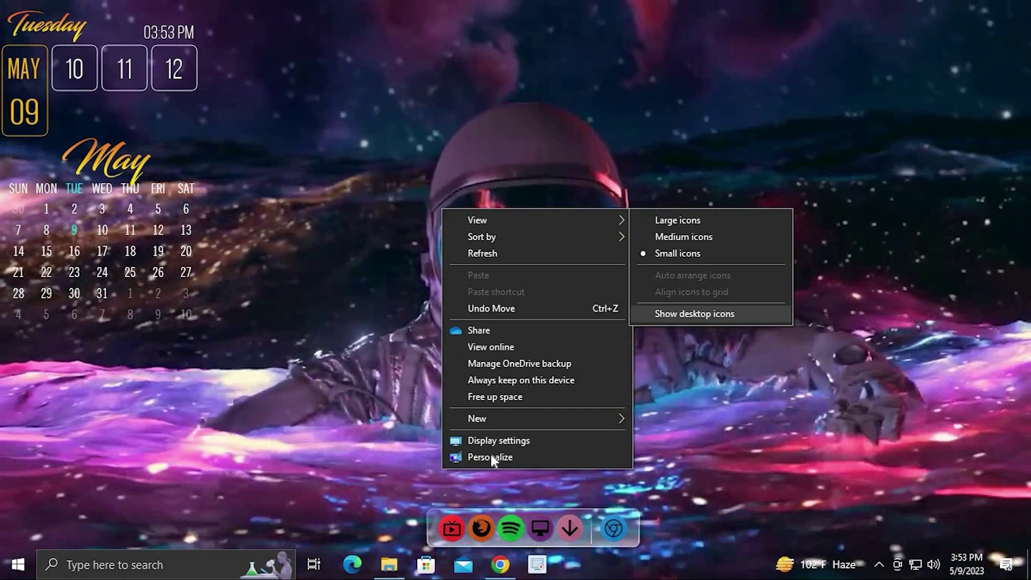
left_click(491, 457)
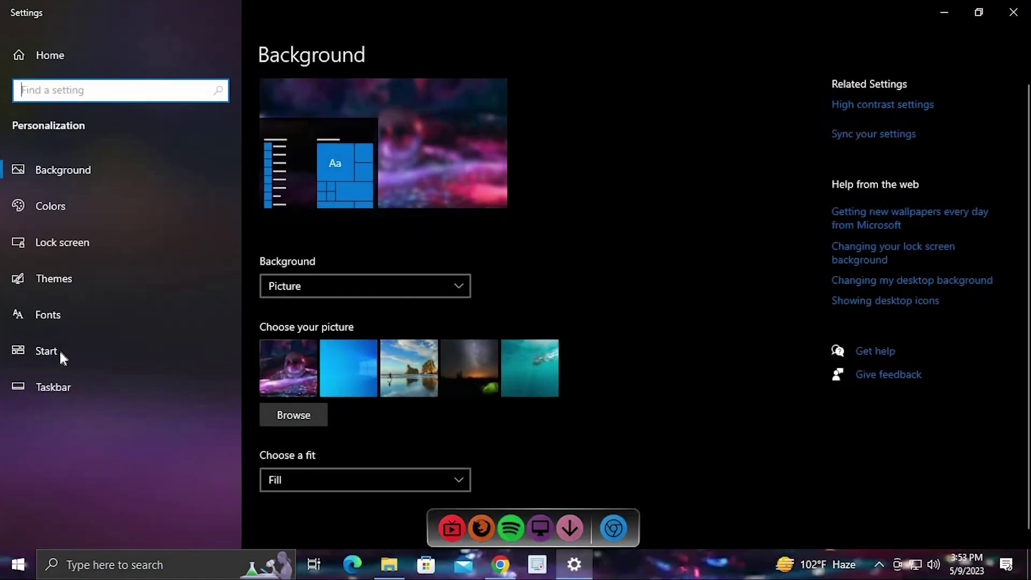
left_click(60, 388)
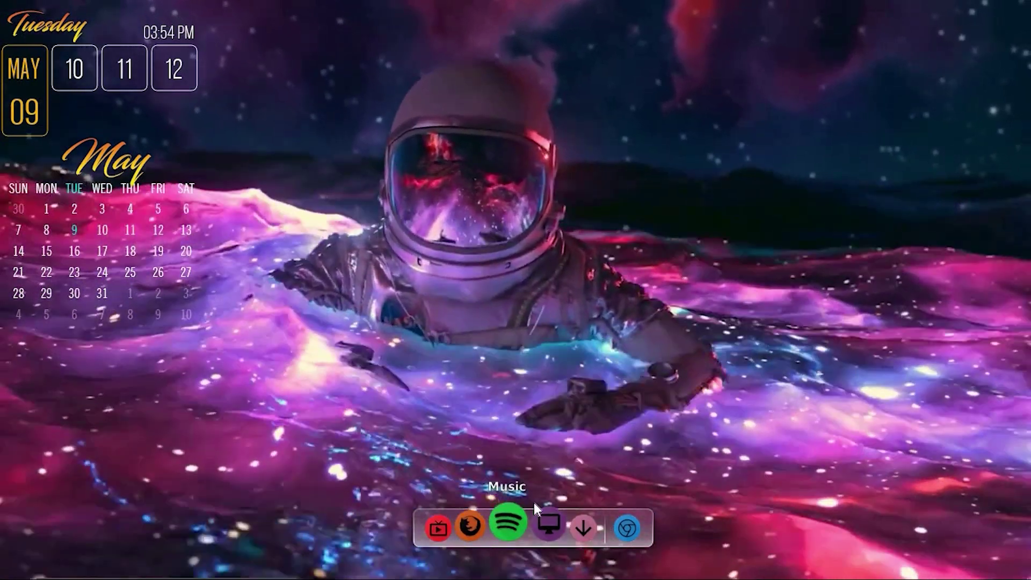
In the dock's position settings, set the centering to 3% and the edge offset to 3px.
right_click(534, 503)
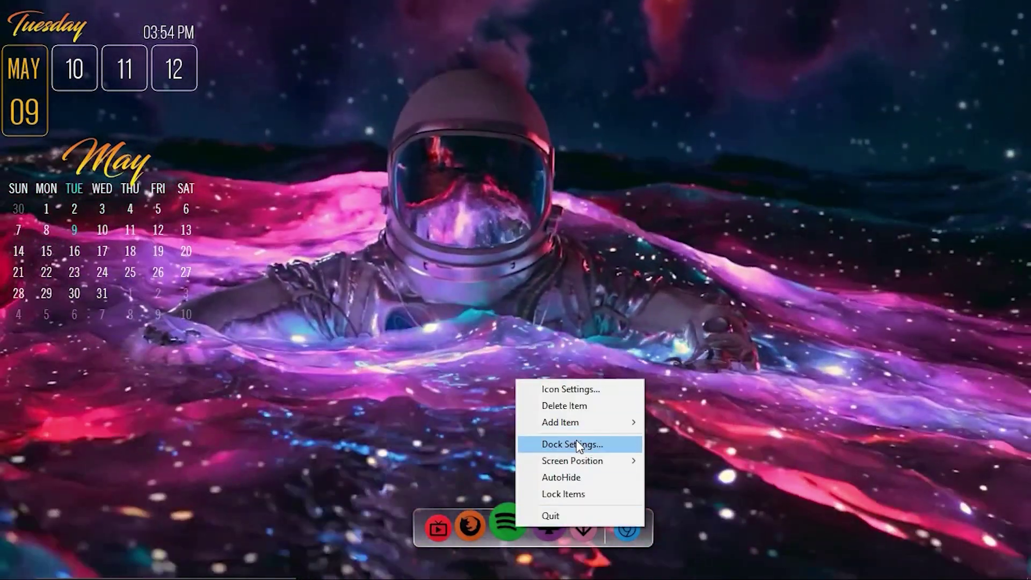
left_click(576, 441)
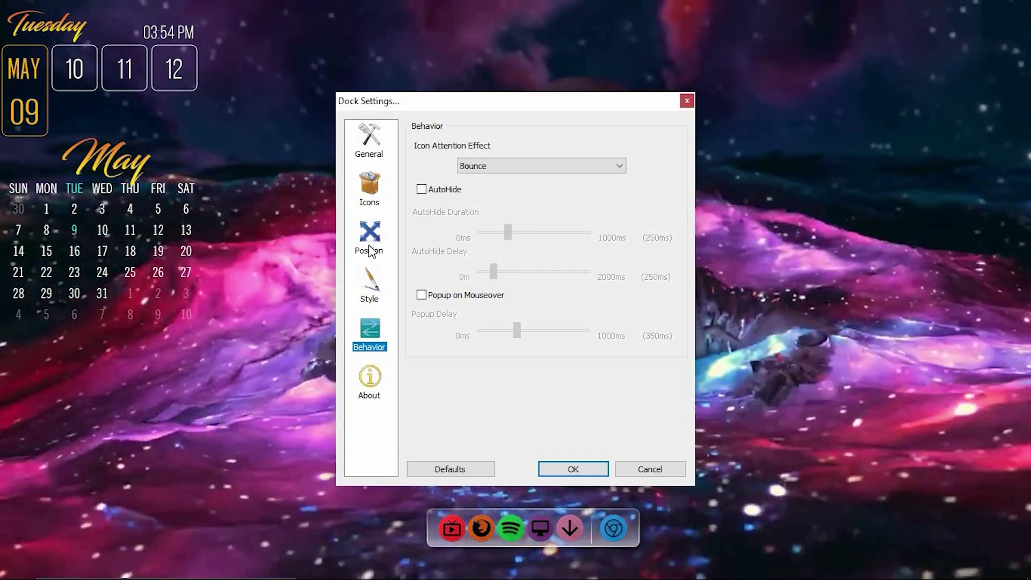
left_click(370, 284)
left_click(370, 236)
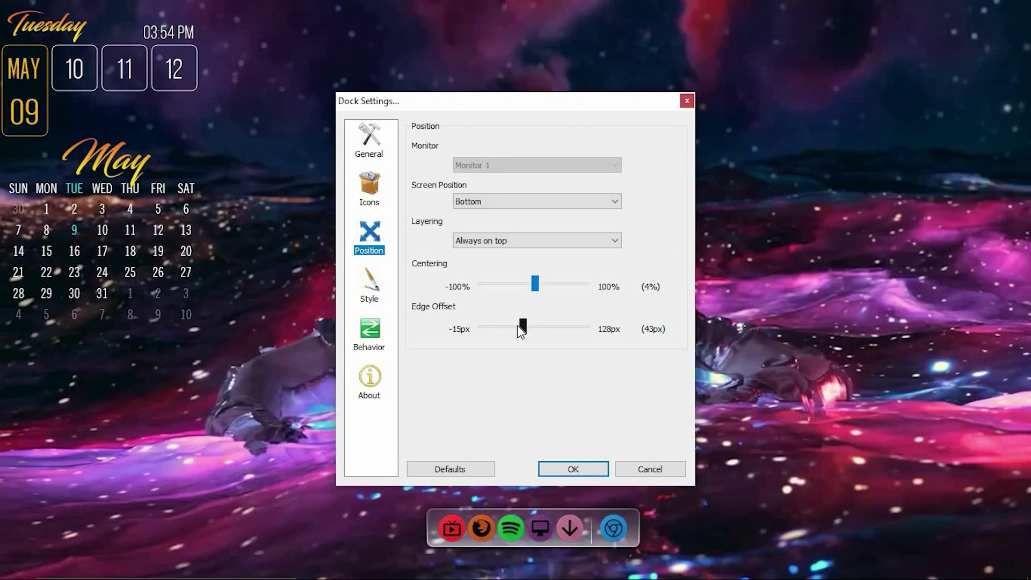
left_click_drag(517, 330, 513, 330)
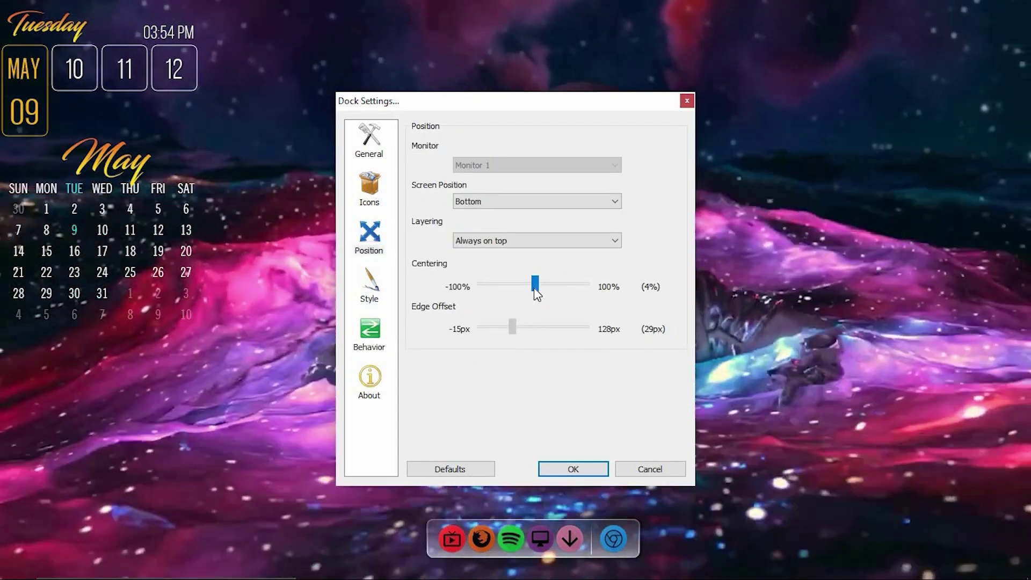
left_click_drag(534, 287, 534, 287)
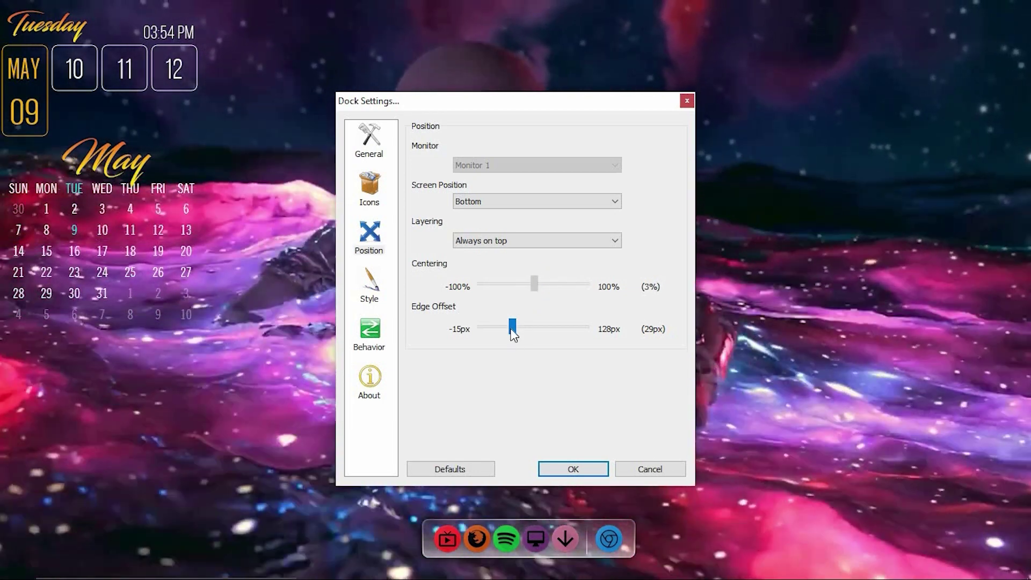
left_click_drag(504, 325, 491, 324)
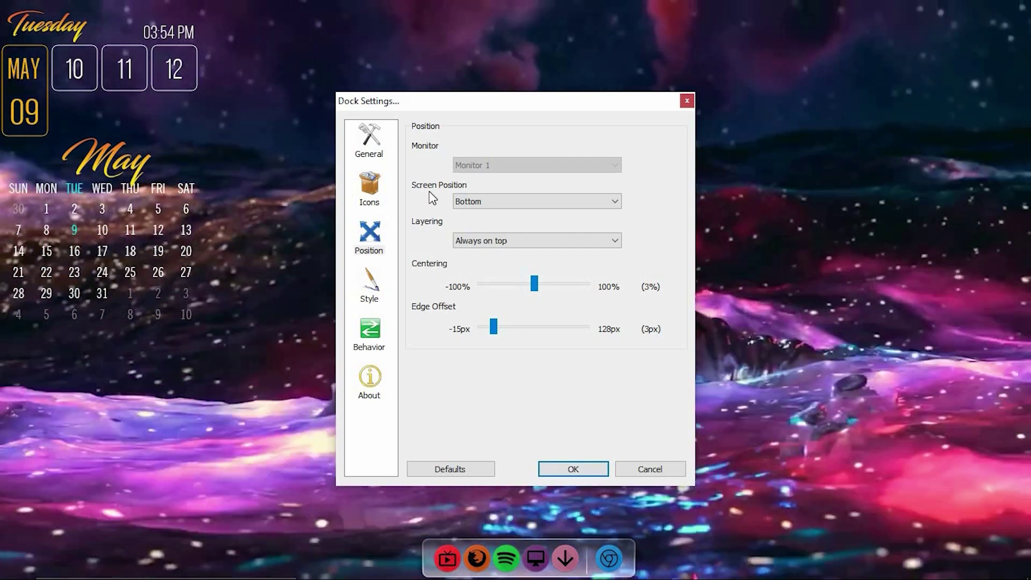
Set the dock icons' opacity to 93% and their size to 34px, and apply the dock settings.
left_click(378, 203)
left_click_drag(586, 208, 575, 210)
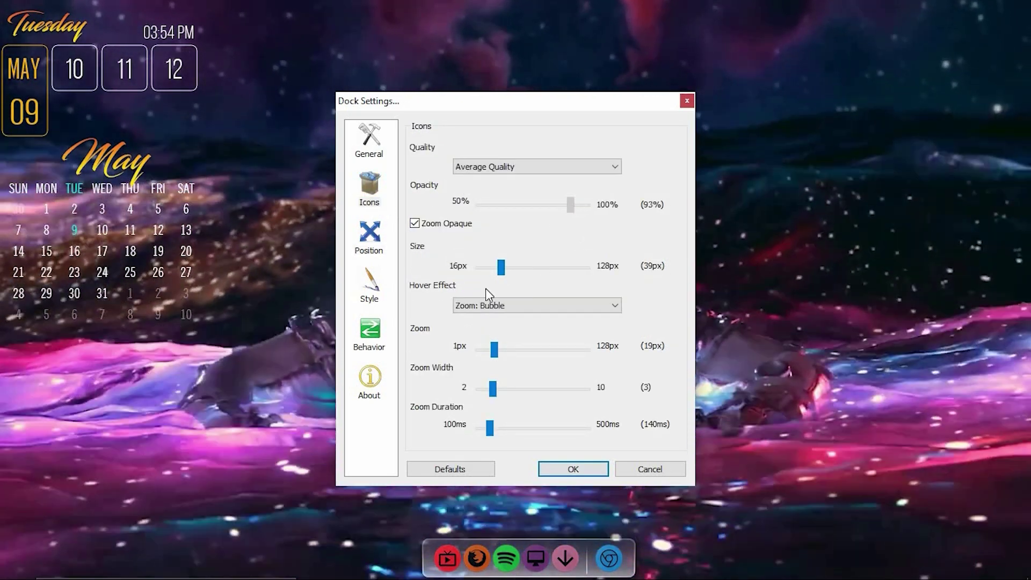
left_click_drag(498, 269, 495, 261)
left_click(571, 469)
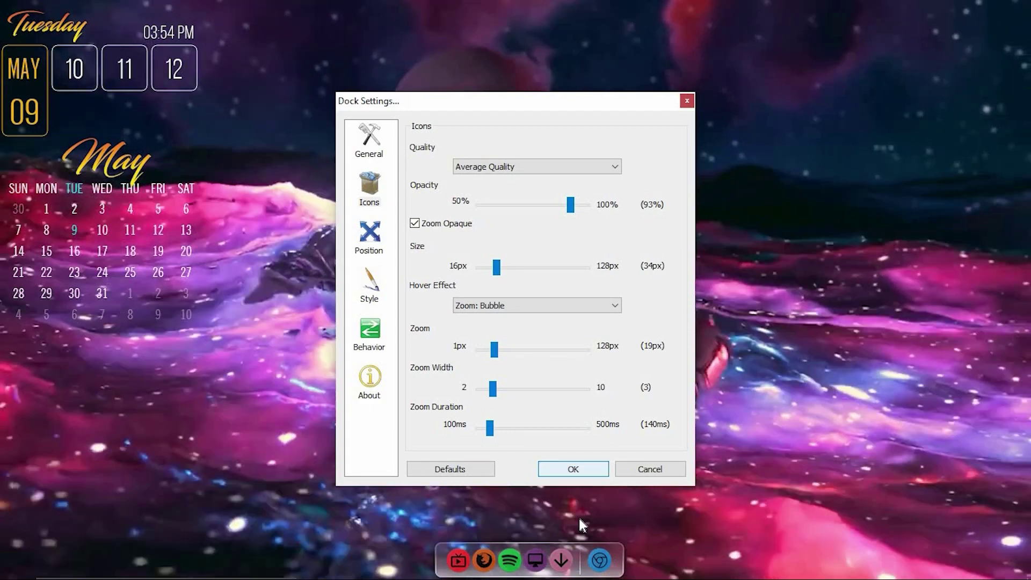